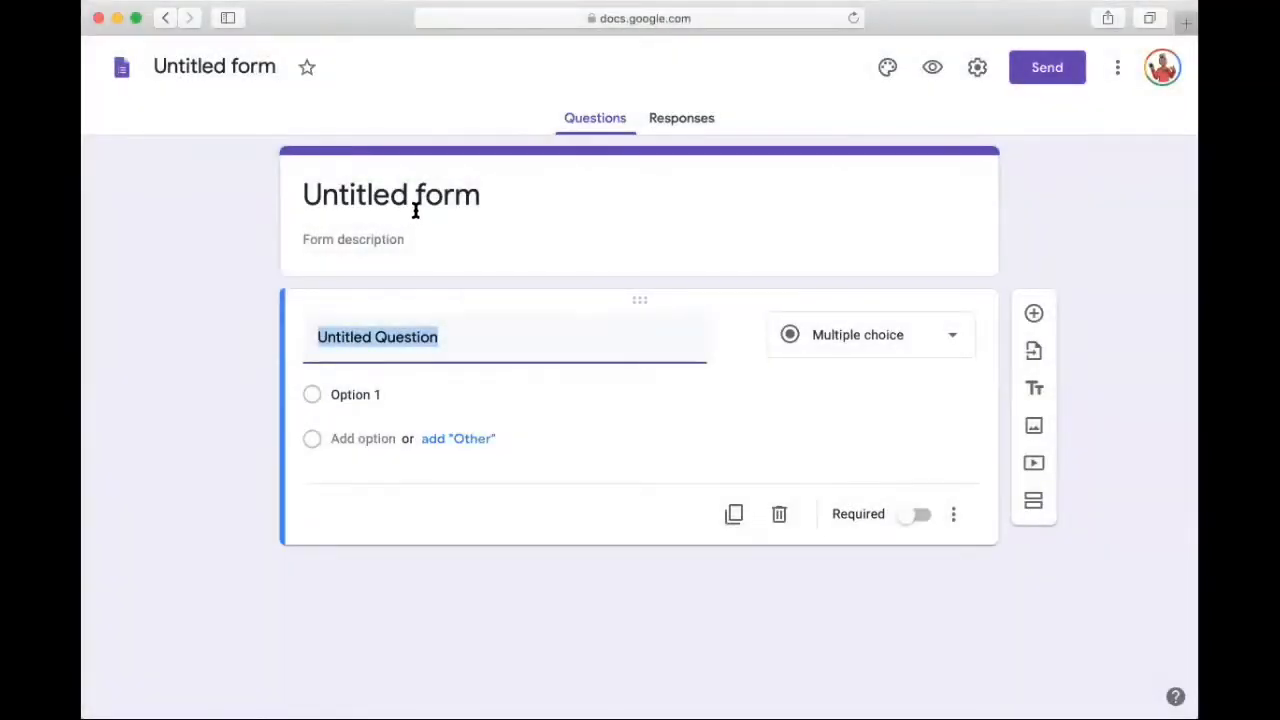
Step: Title the untitled form "Escape Room"
click(503, 200)
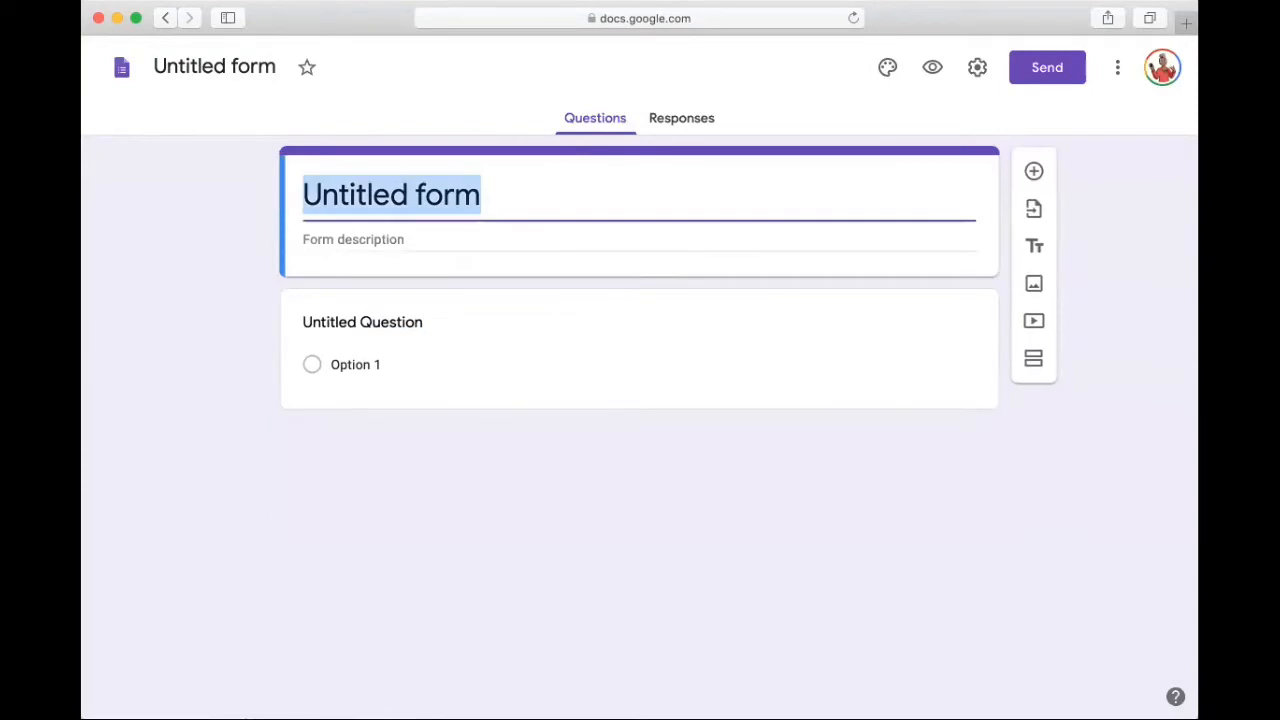
text(Escape Room)
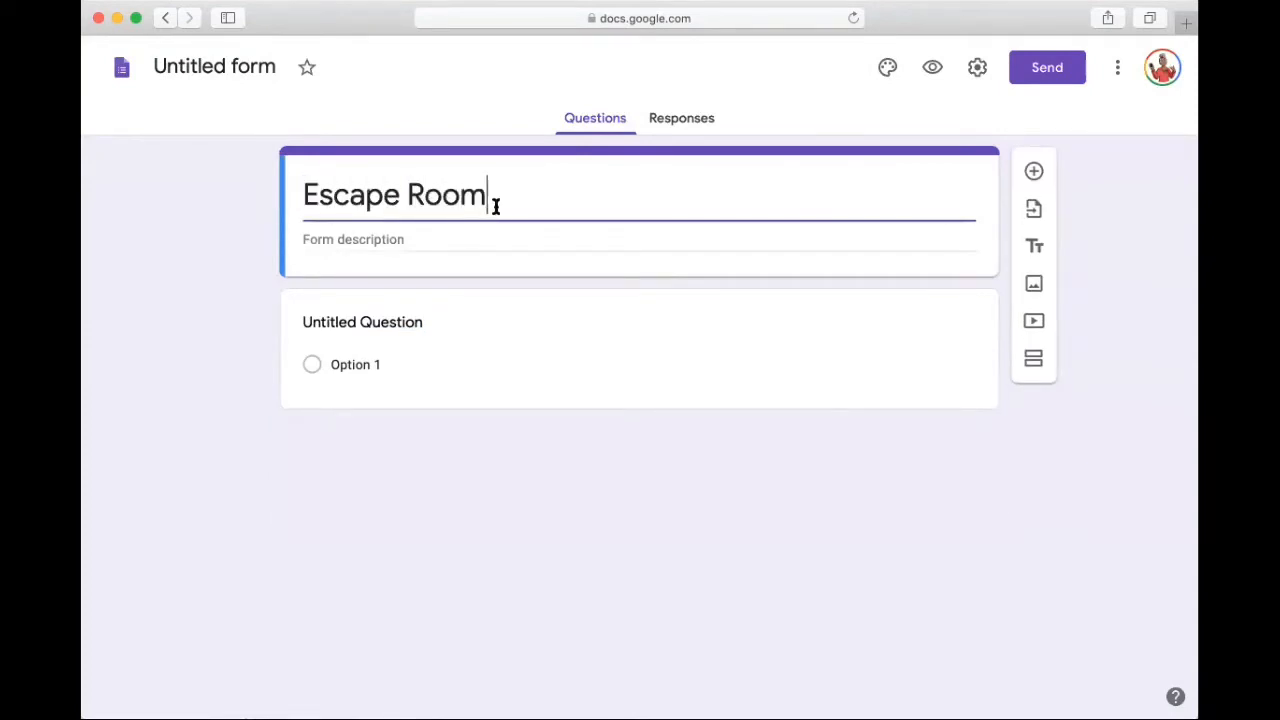
Step: Enter the form description "This escape room game is for fun!" below the title
click(456, 238)
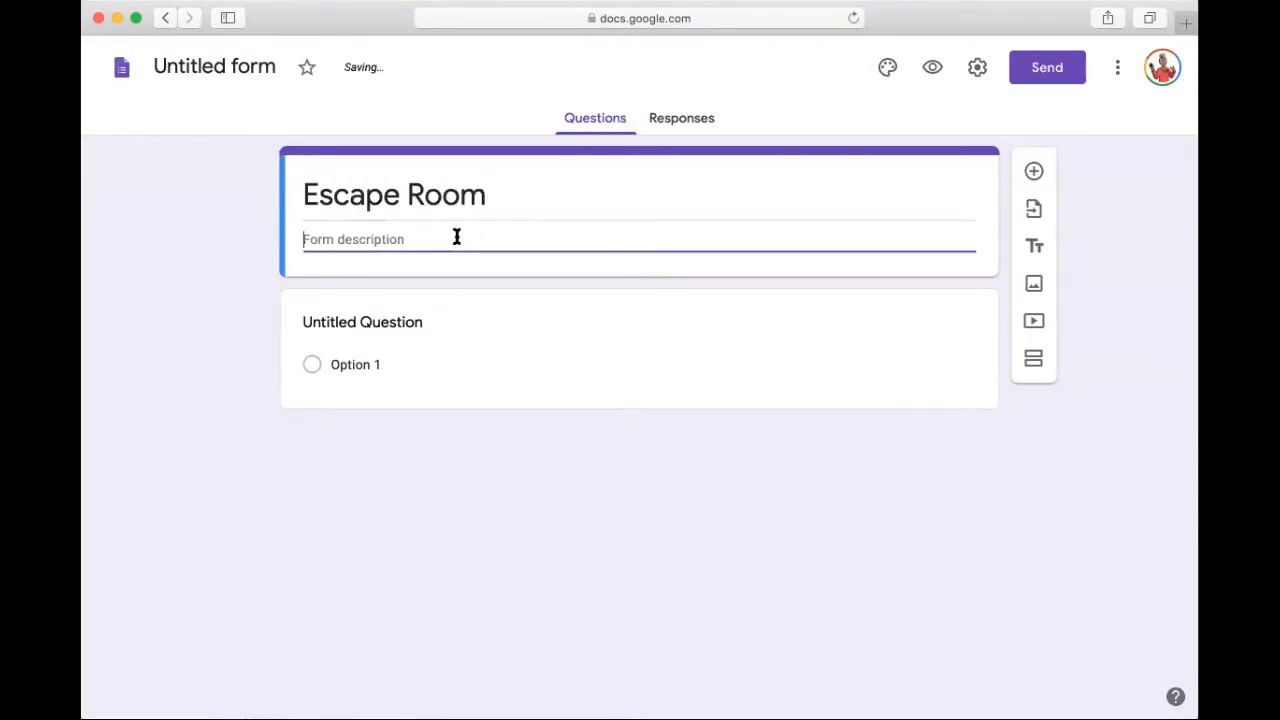
text(This escap)
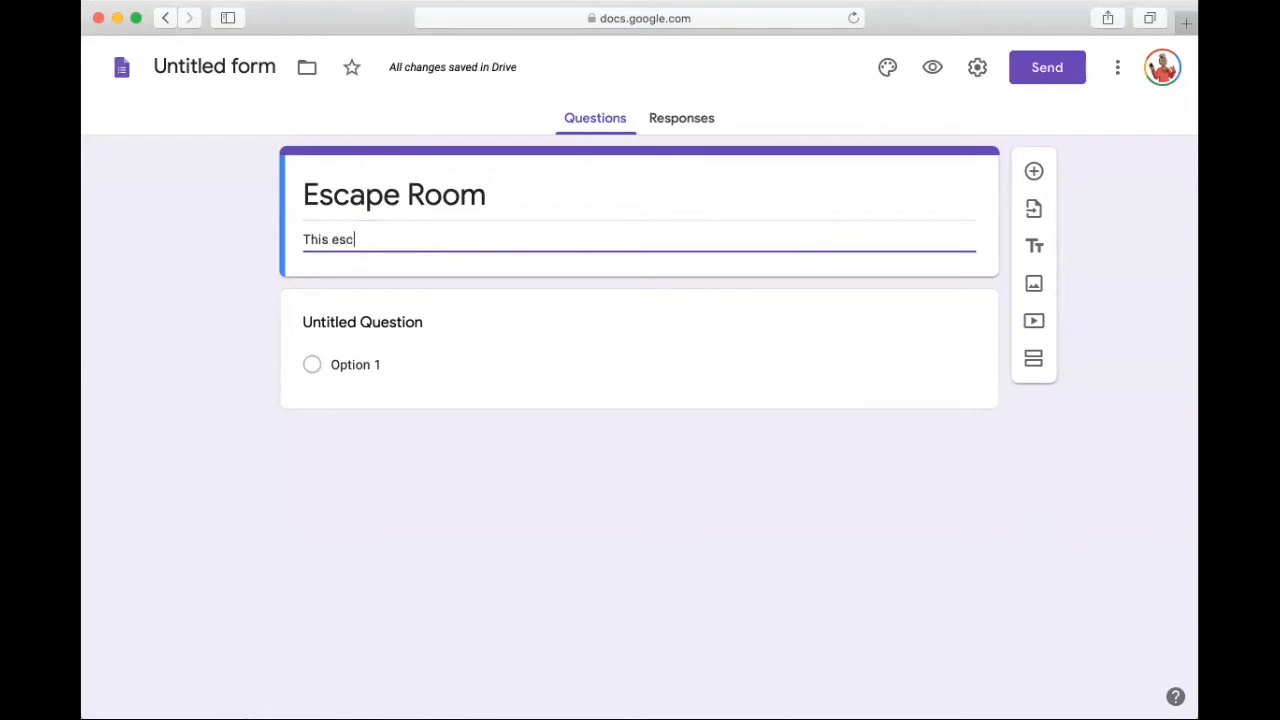
key(BackSpace)
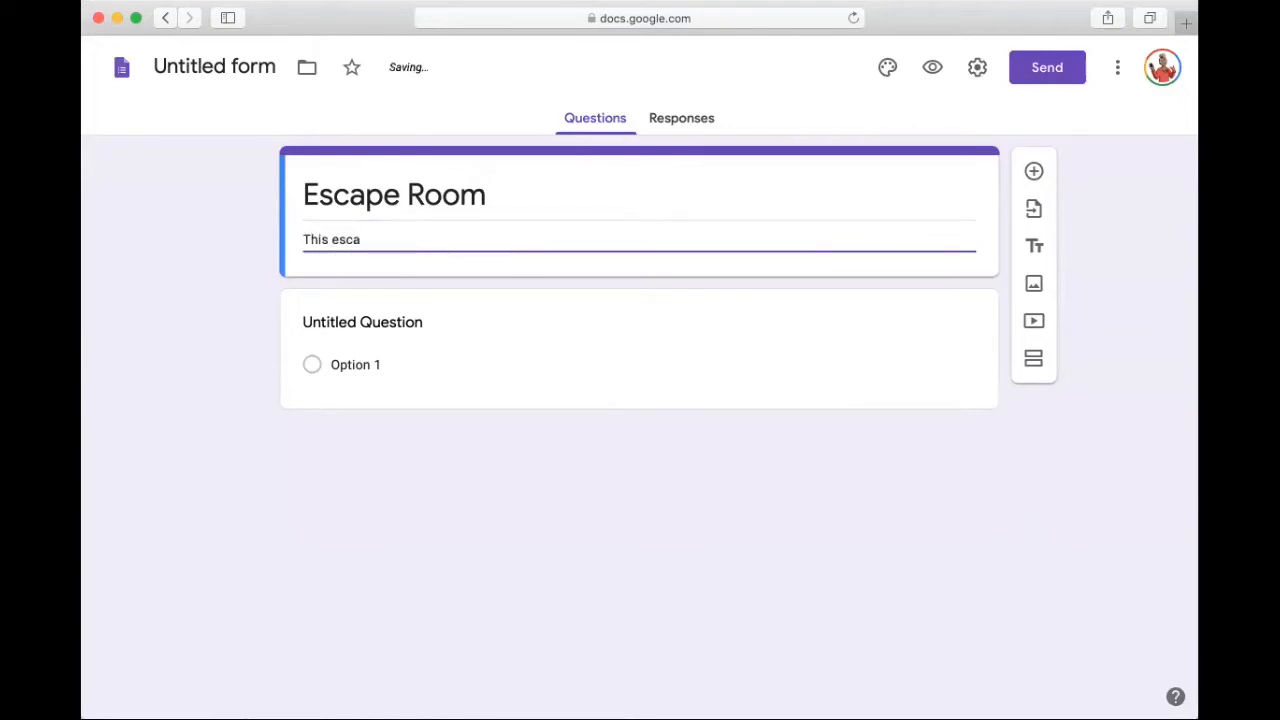
text(pe rum)
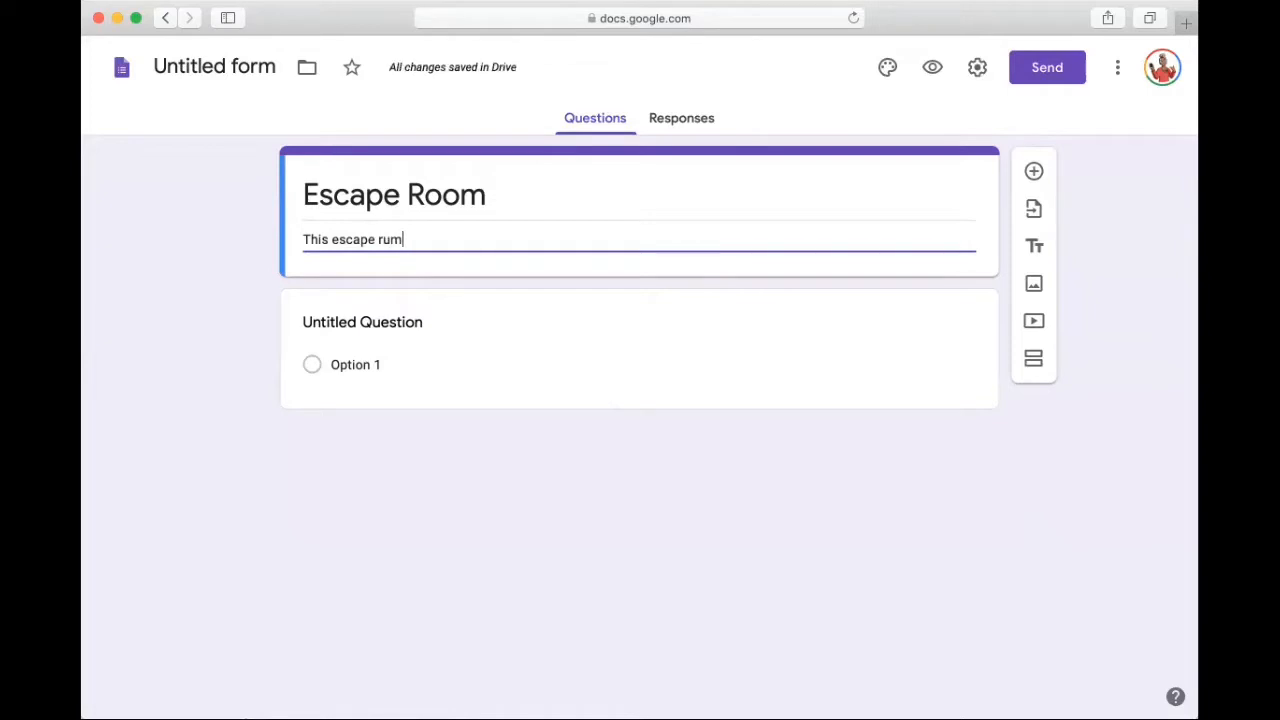
key(BackSpace)
key(BackSpace)
text(om)
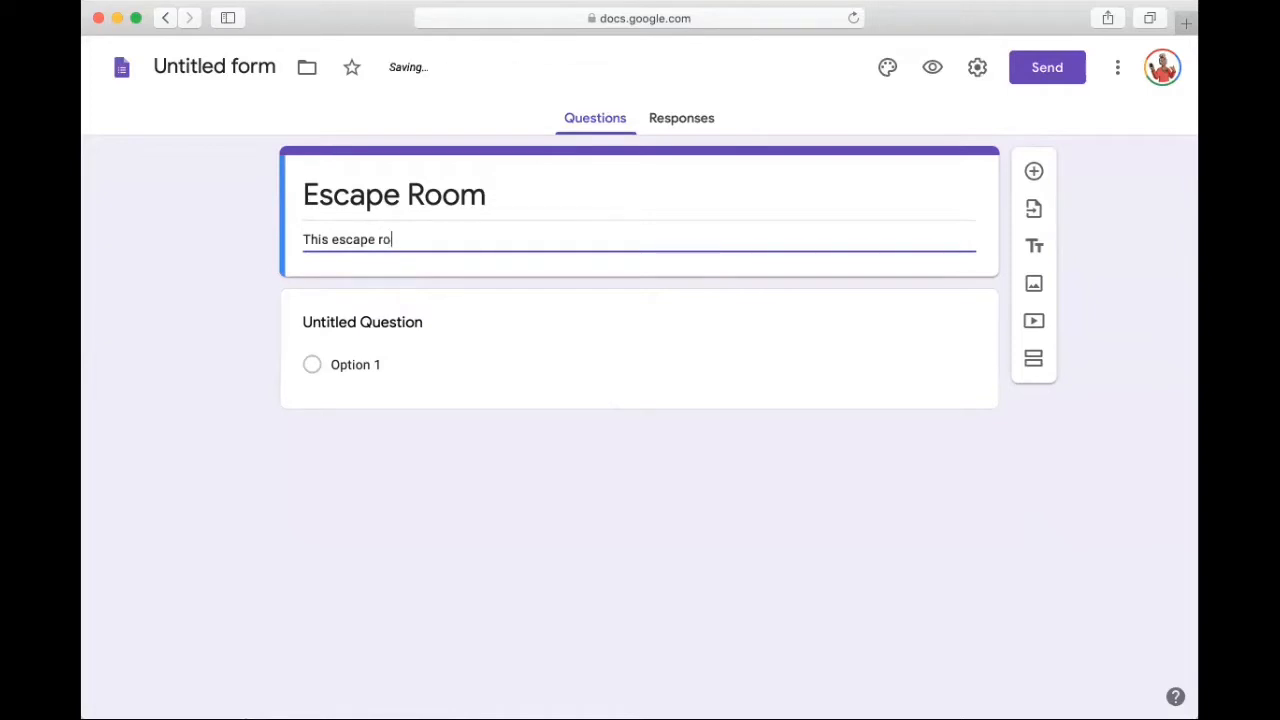
key(BackSpace)
key(BackSpace)
text(om game is )
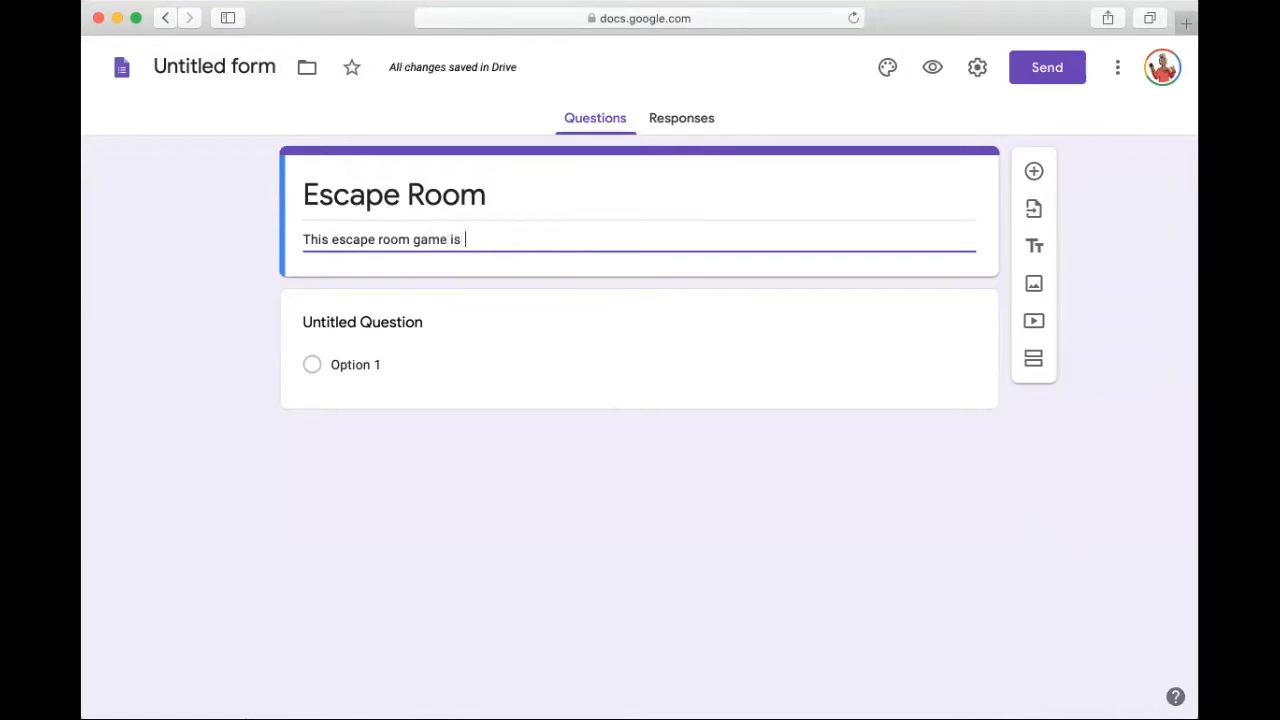
text(for f)
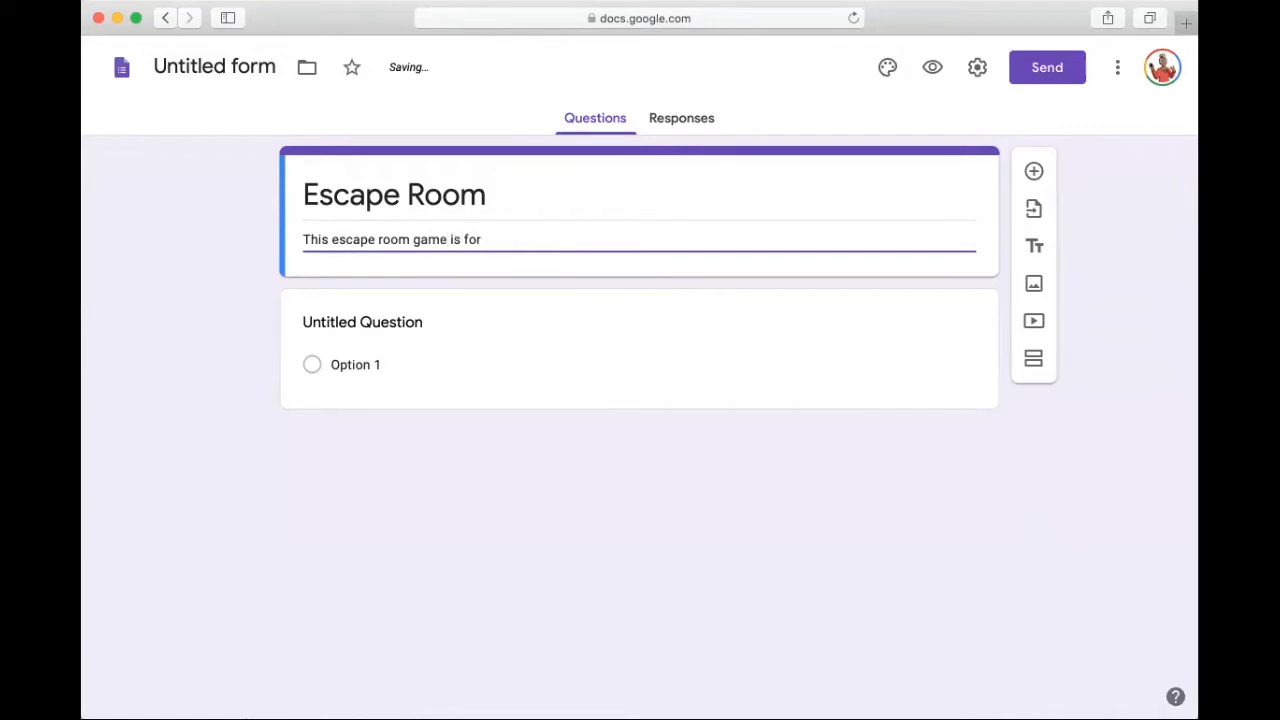
text(un!)
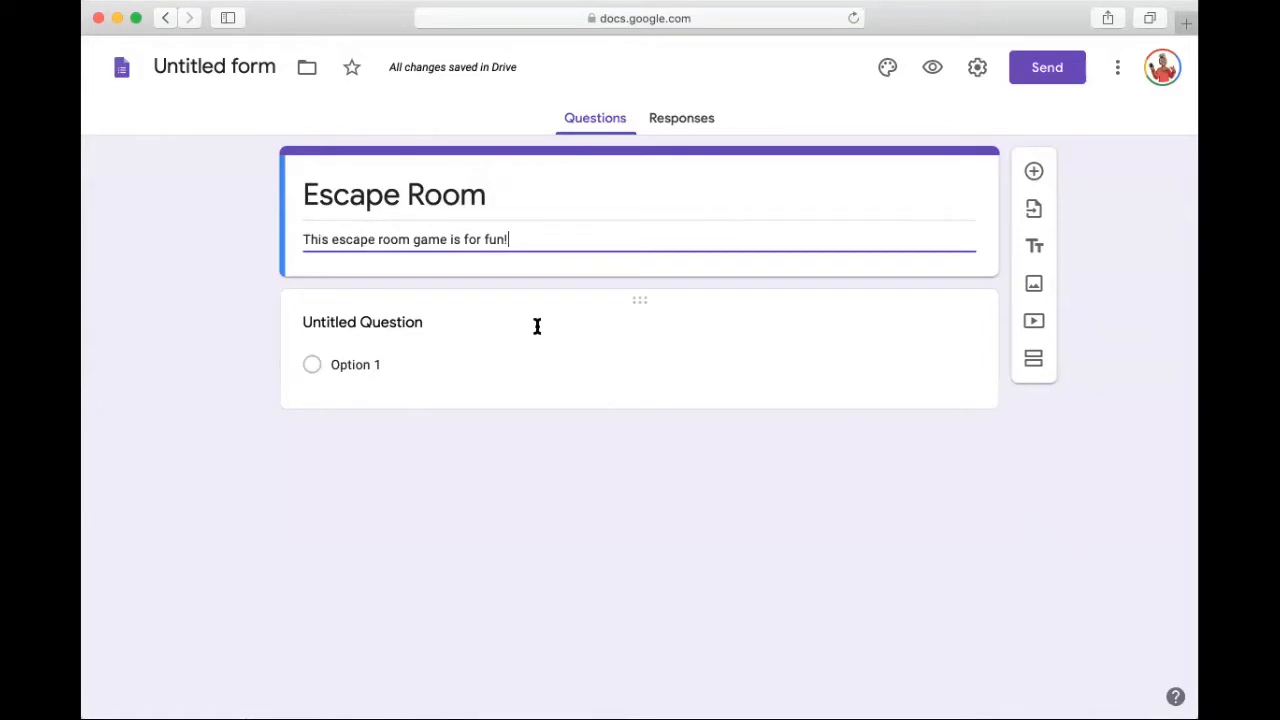
Step: Change the untitled question's type to Short answer
click(537, 326)
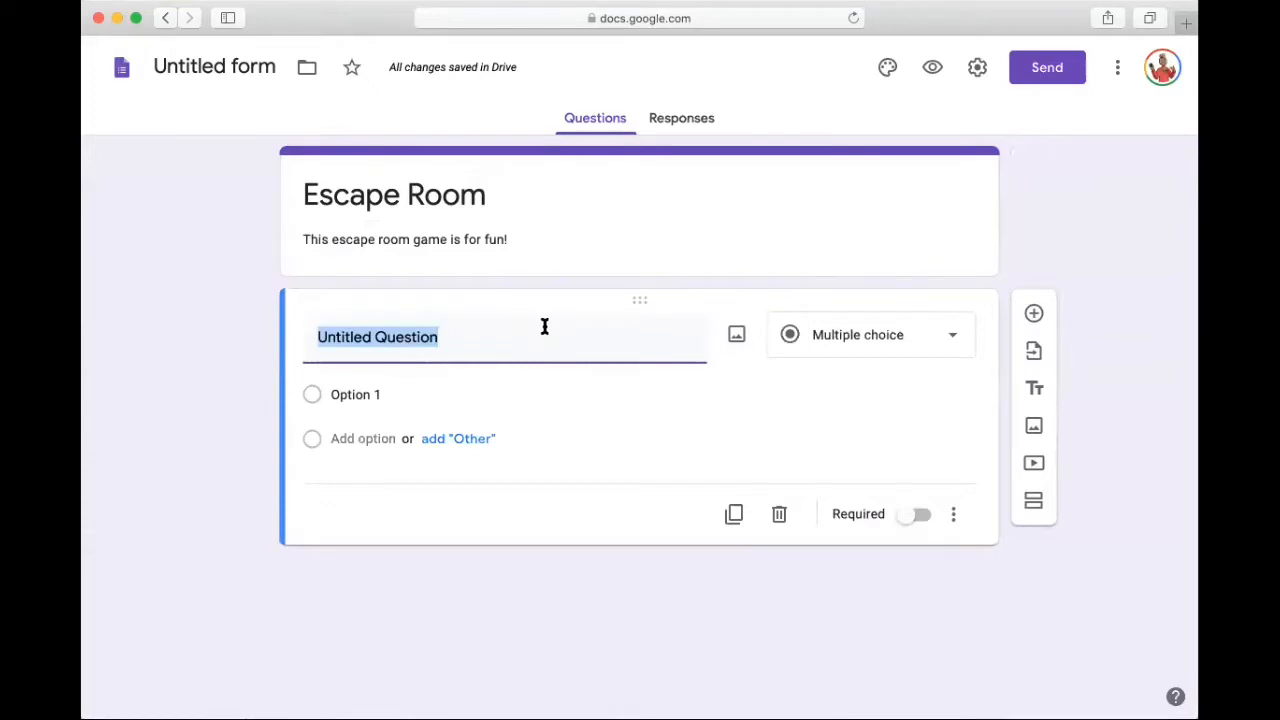
click(889, 339)
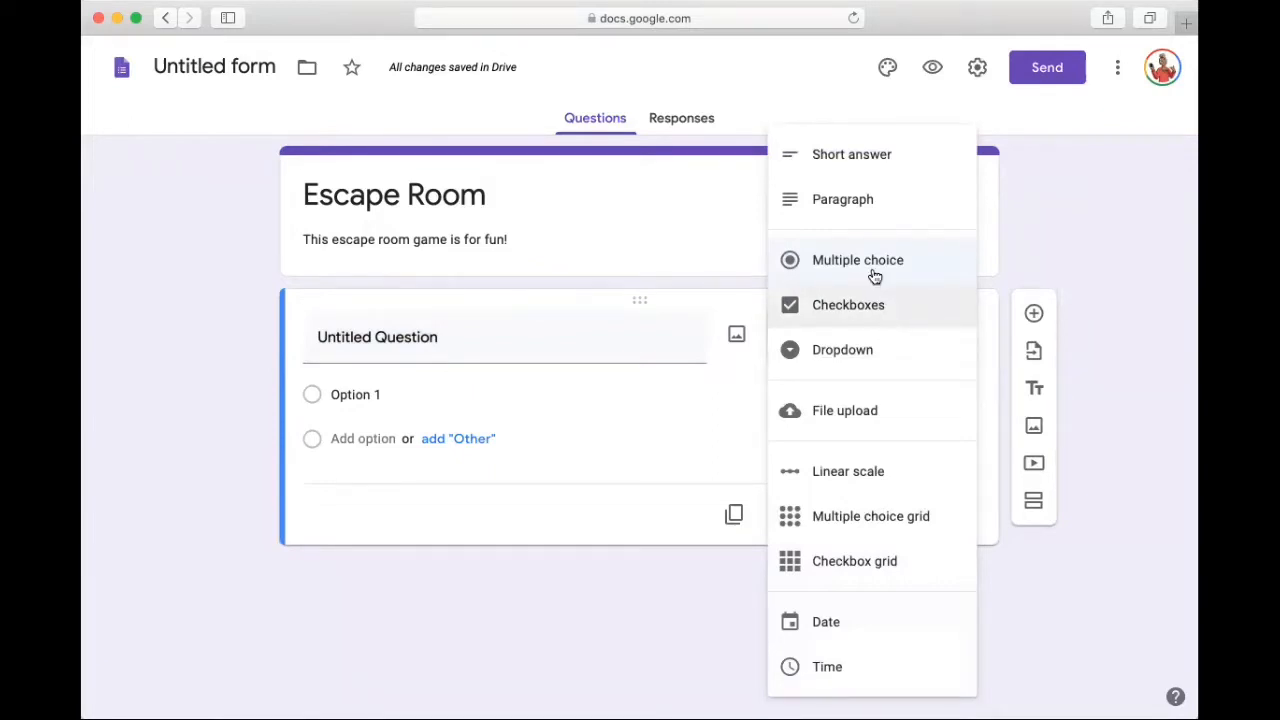
click(852, 162)
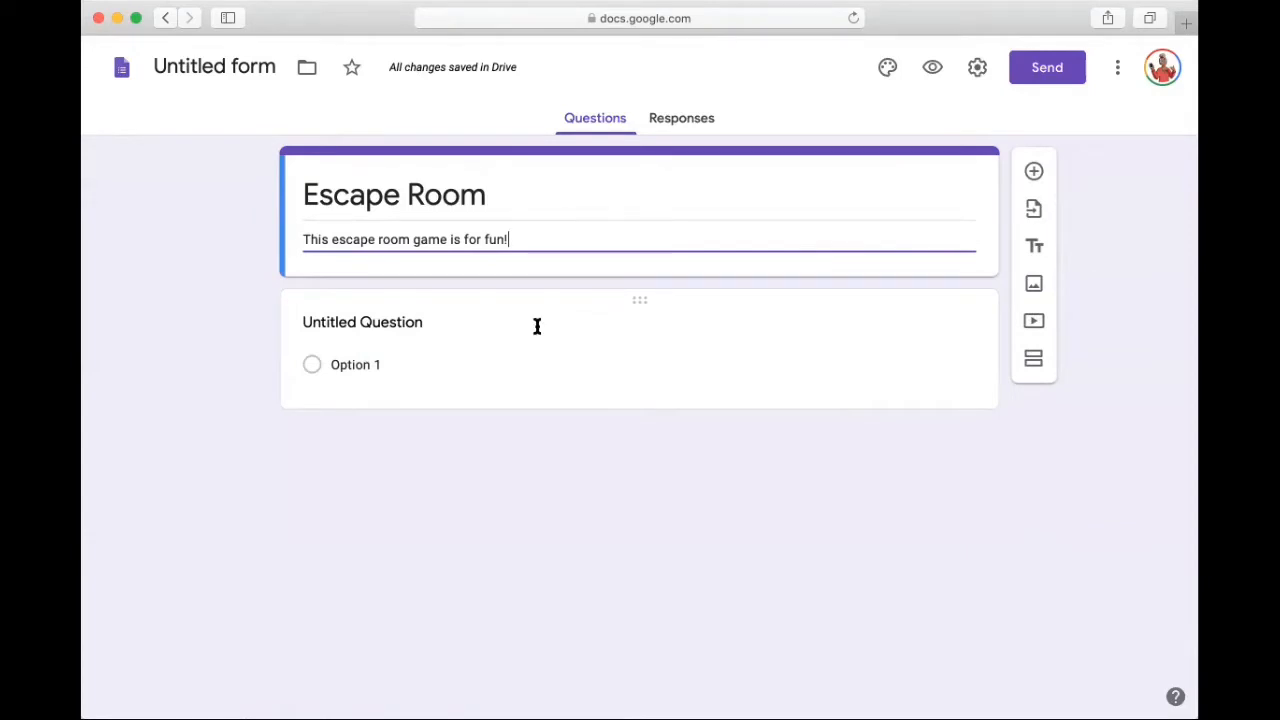
click(537, 326)
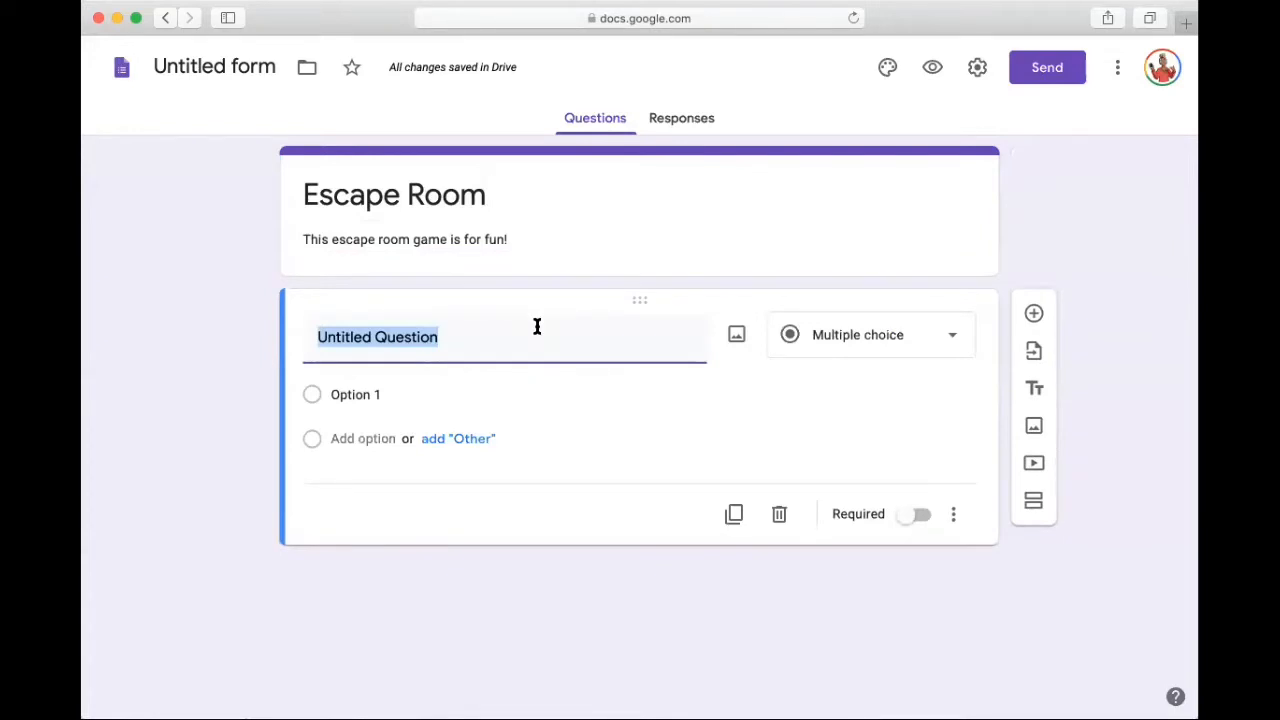
click(889, 339)
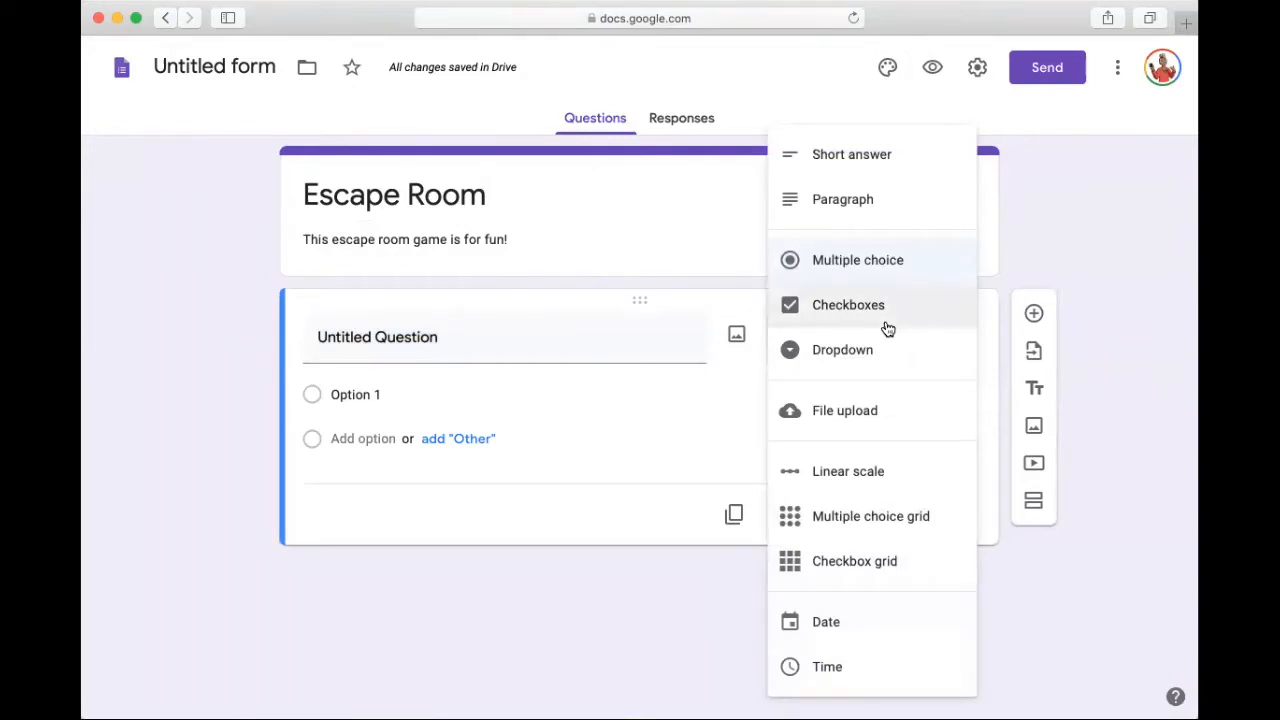
click(852, 163)
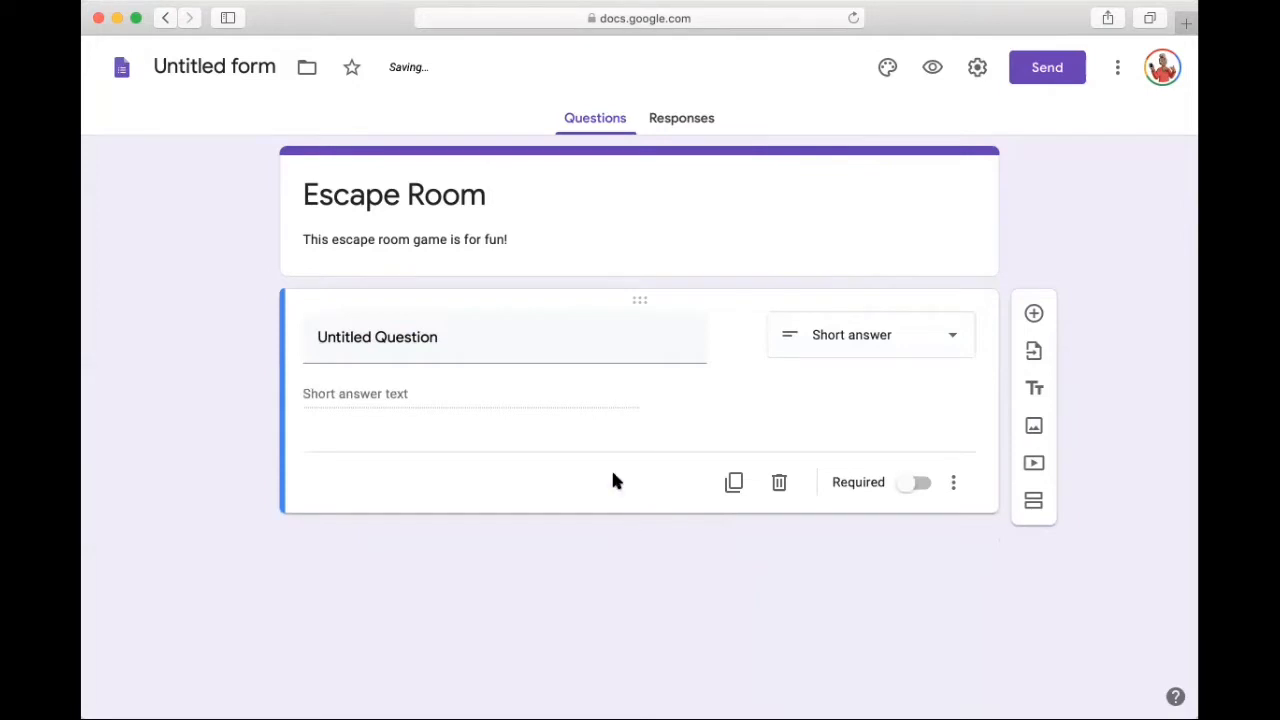
Step: Word the first question as "What does 1+1 equal?"
click(591, 345)
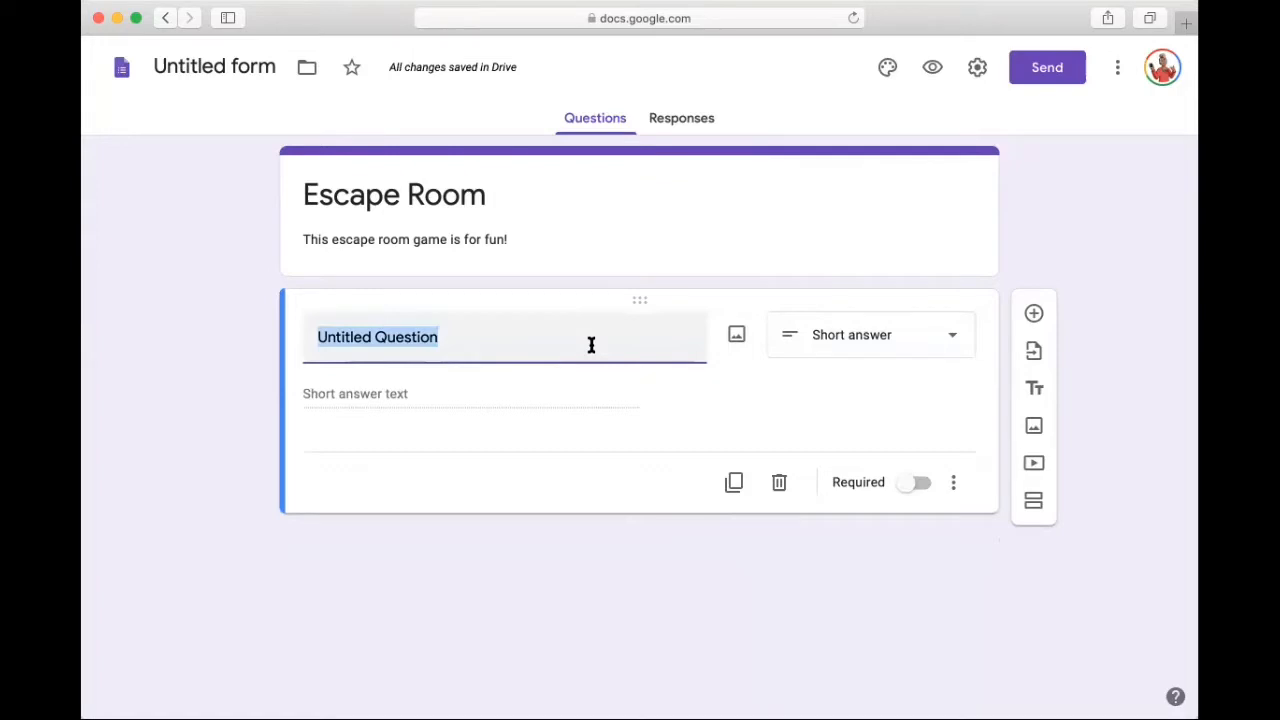
text(W)
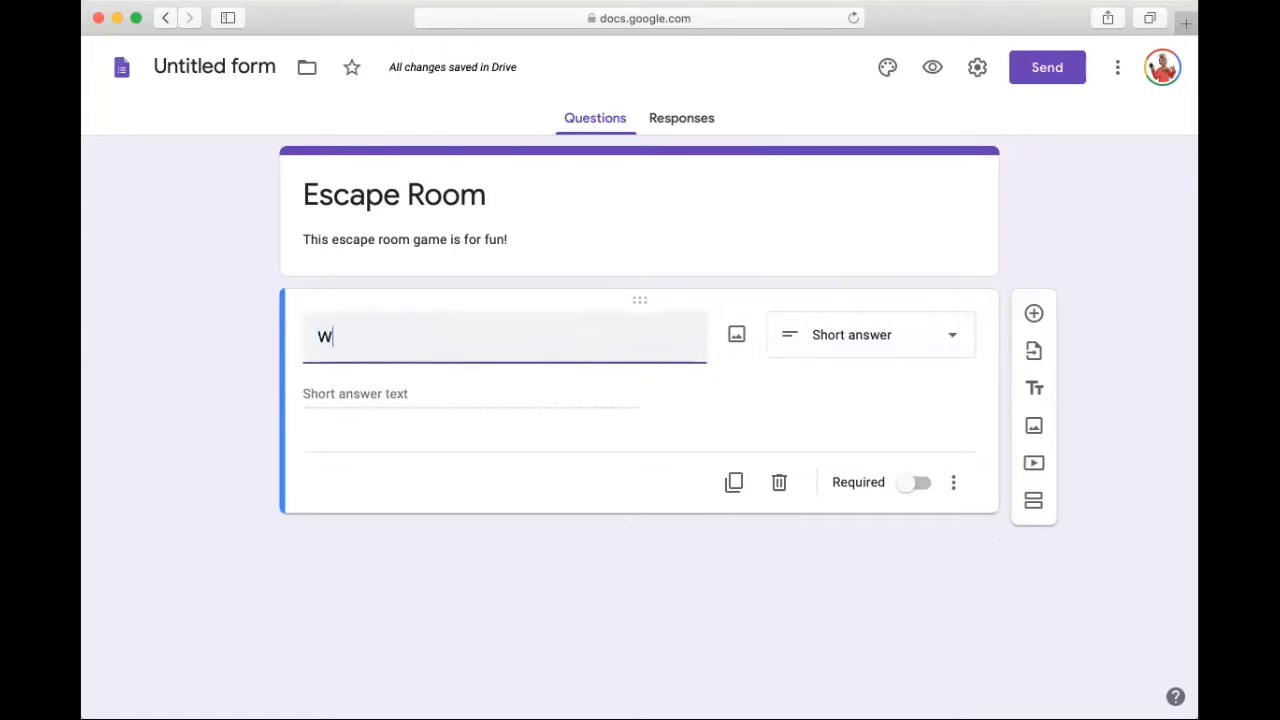
text(hat)
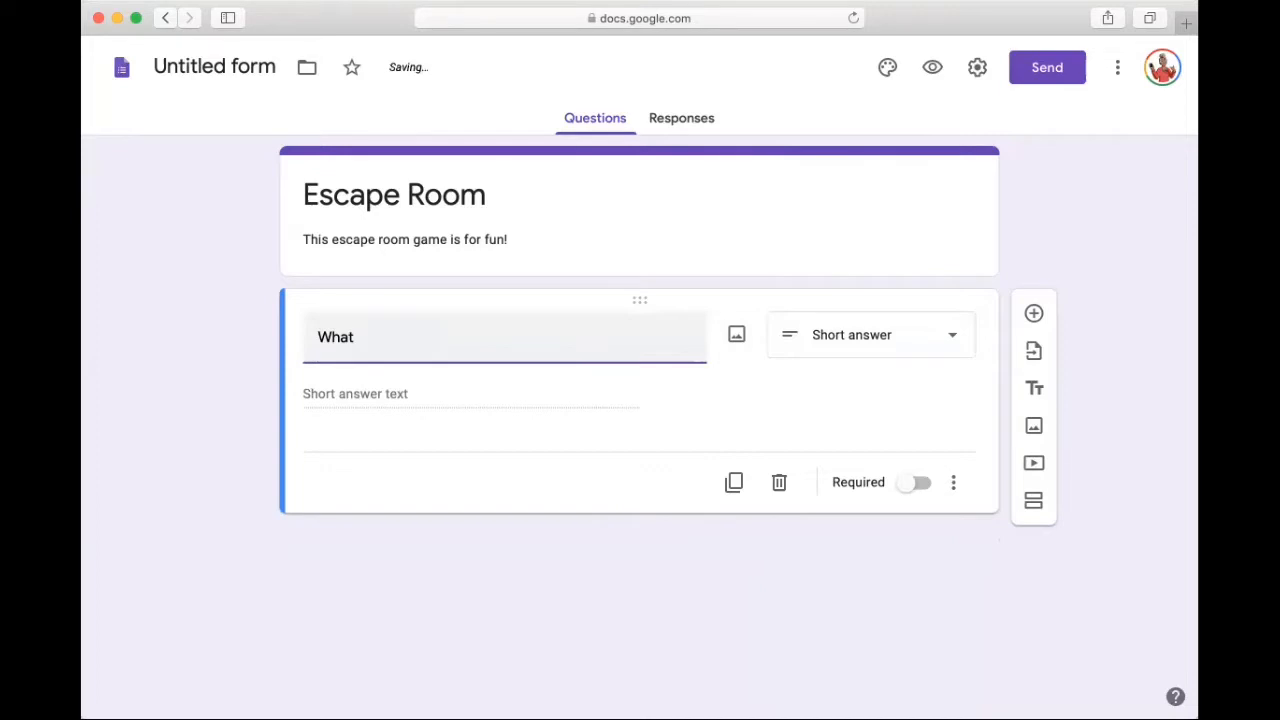
text(is)
text(1)
text(+)
key(BackSpace)
key(BackSpace)
key(BackSpace)
key(BackSpace)
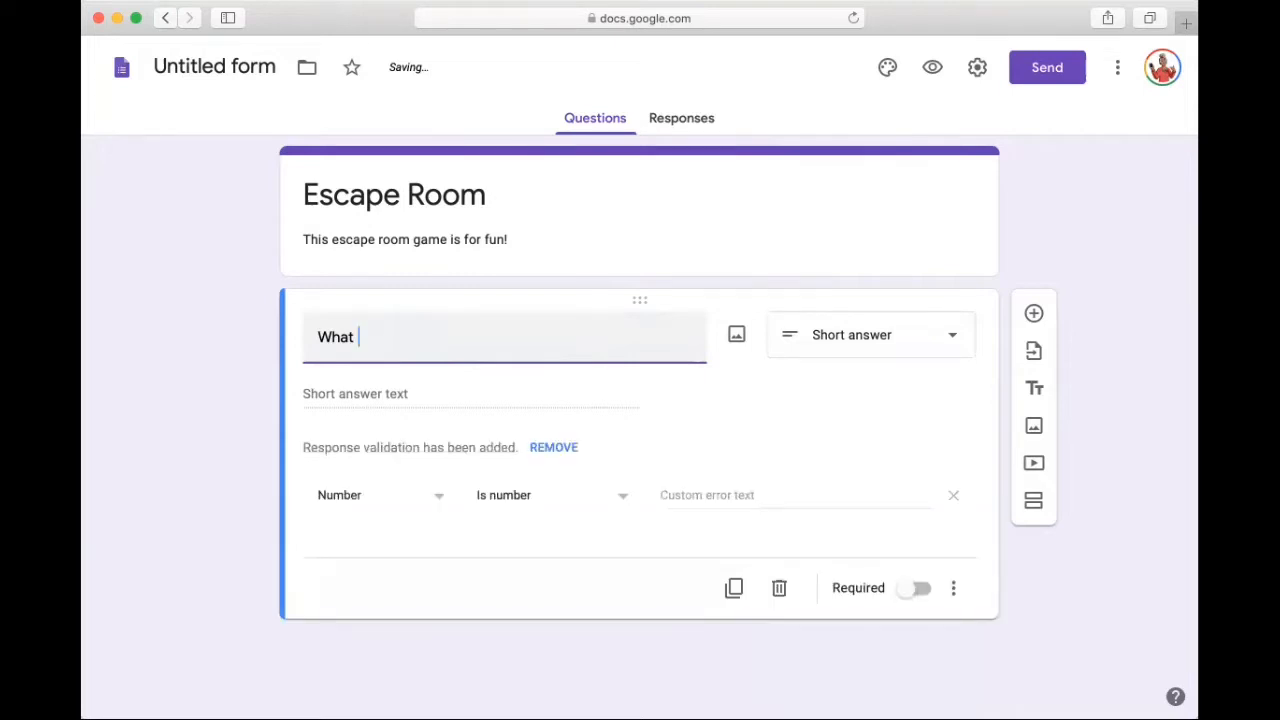
text(does)
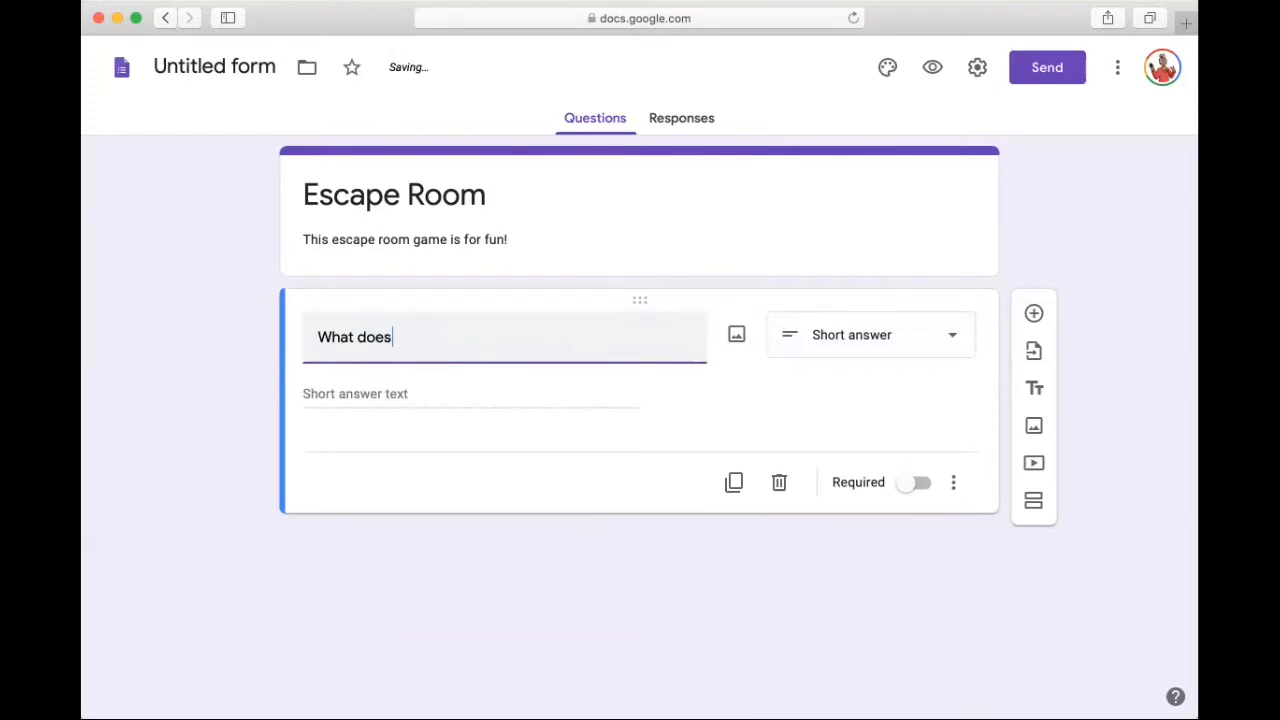
text( 1+1 equal)
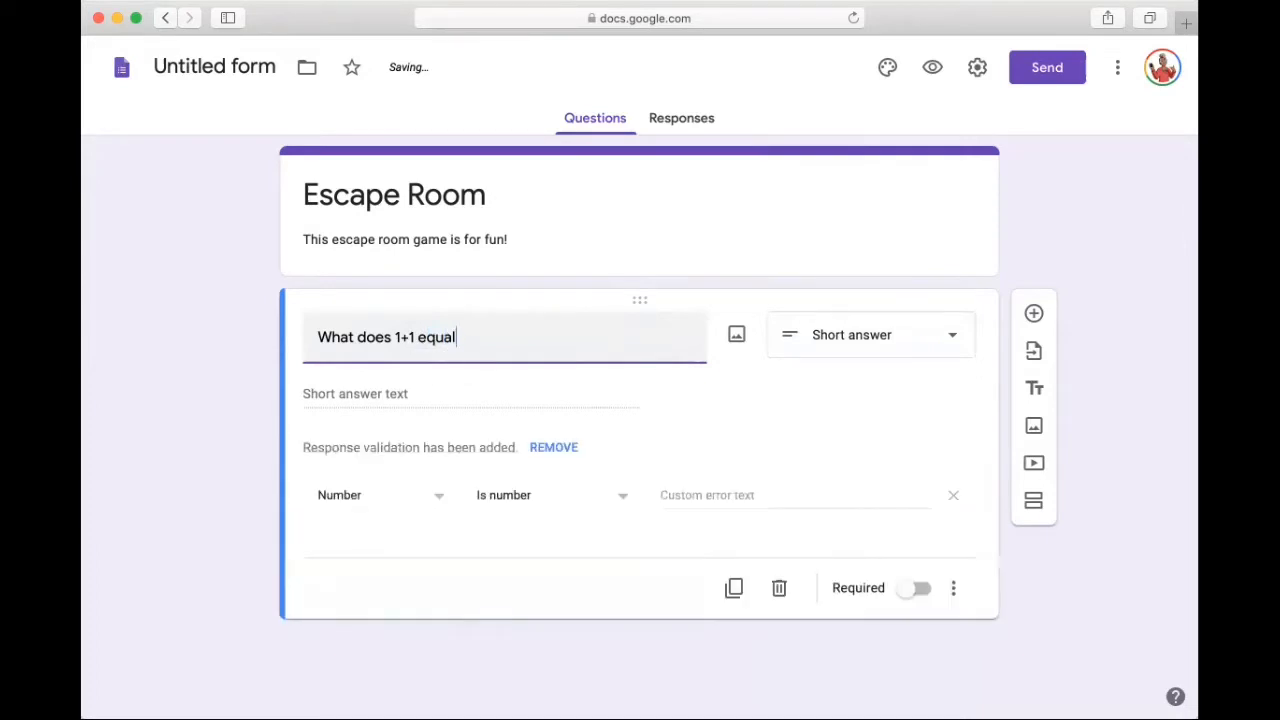
text(?)
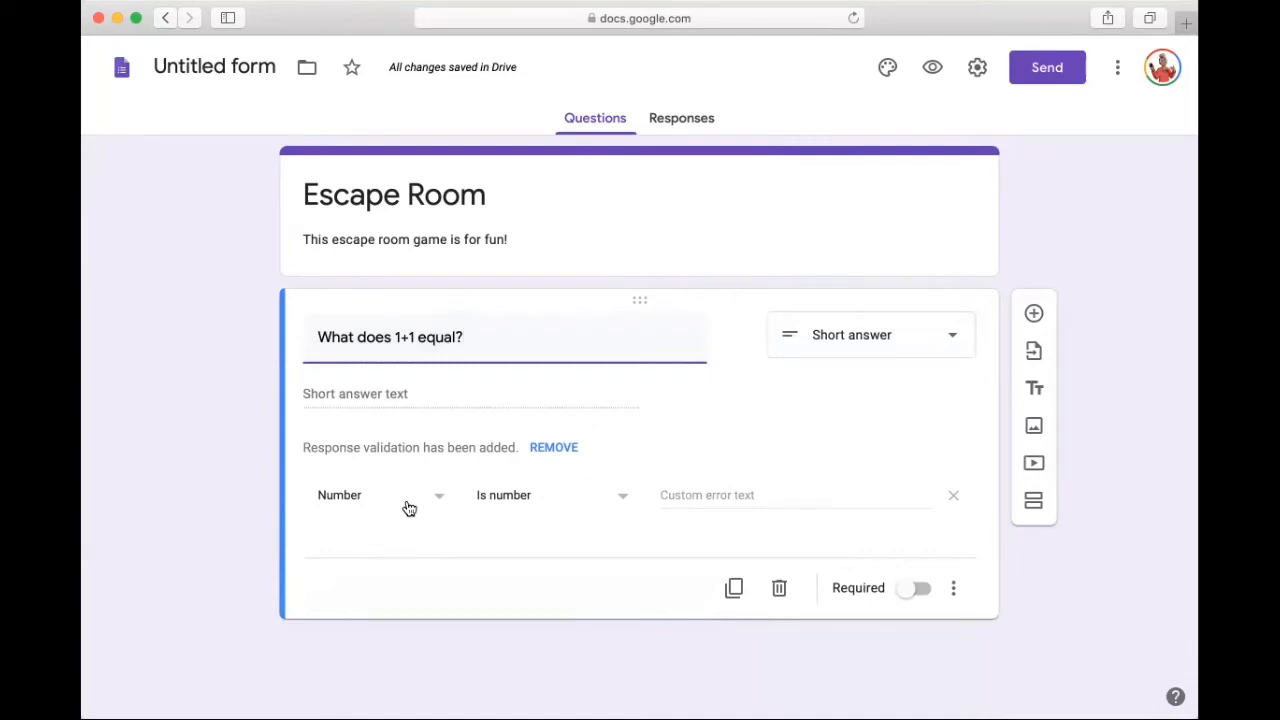
Step: Set the 1+1 question's response validation to accept only a number equal to 2
click(522, 502)
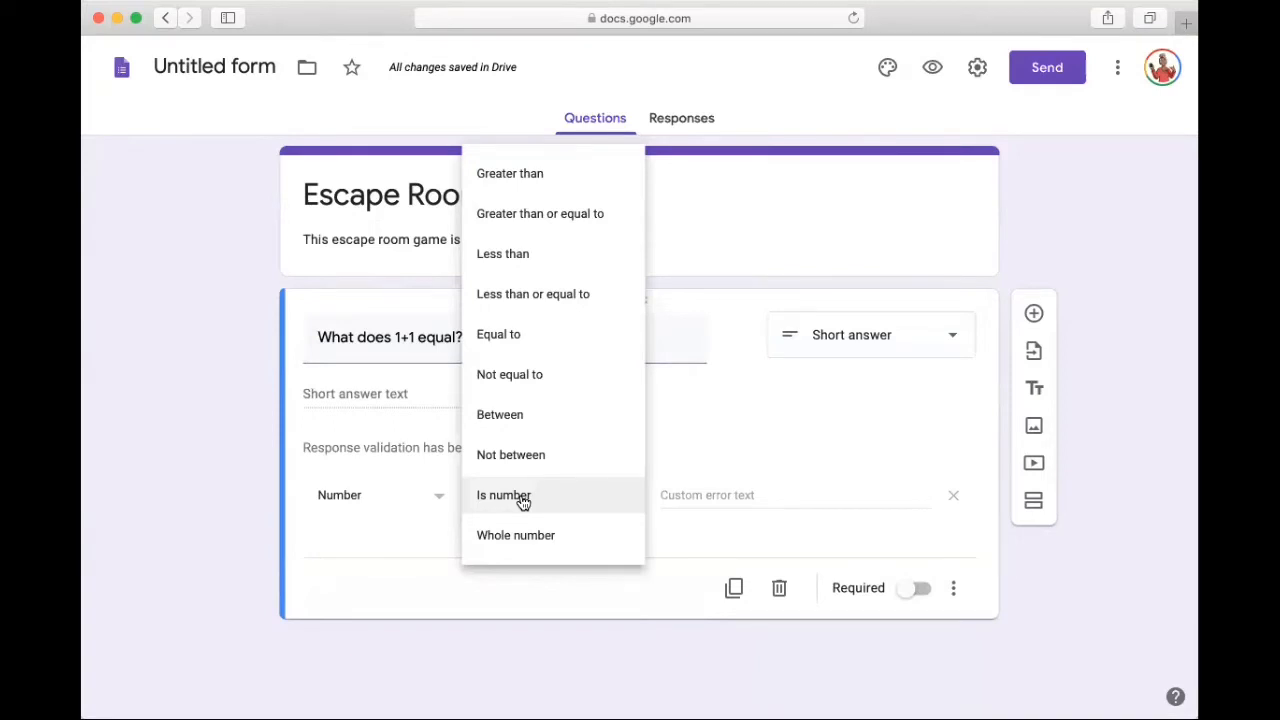
click(508, 338)
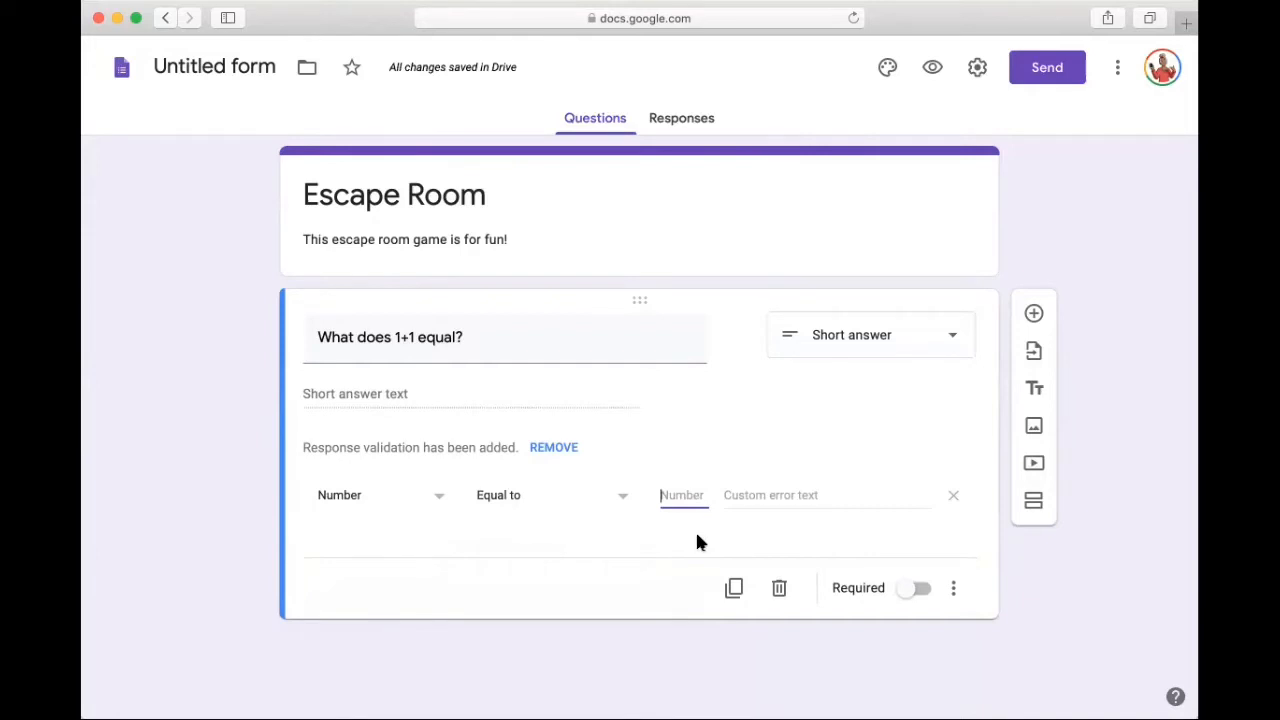
text(2)
Step: Set the validation's custom error text to "Nope!" and make the 1+1 question required
click(773, 495)
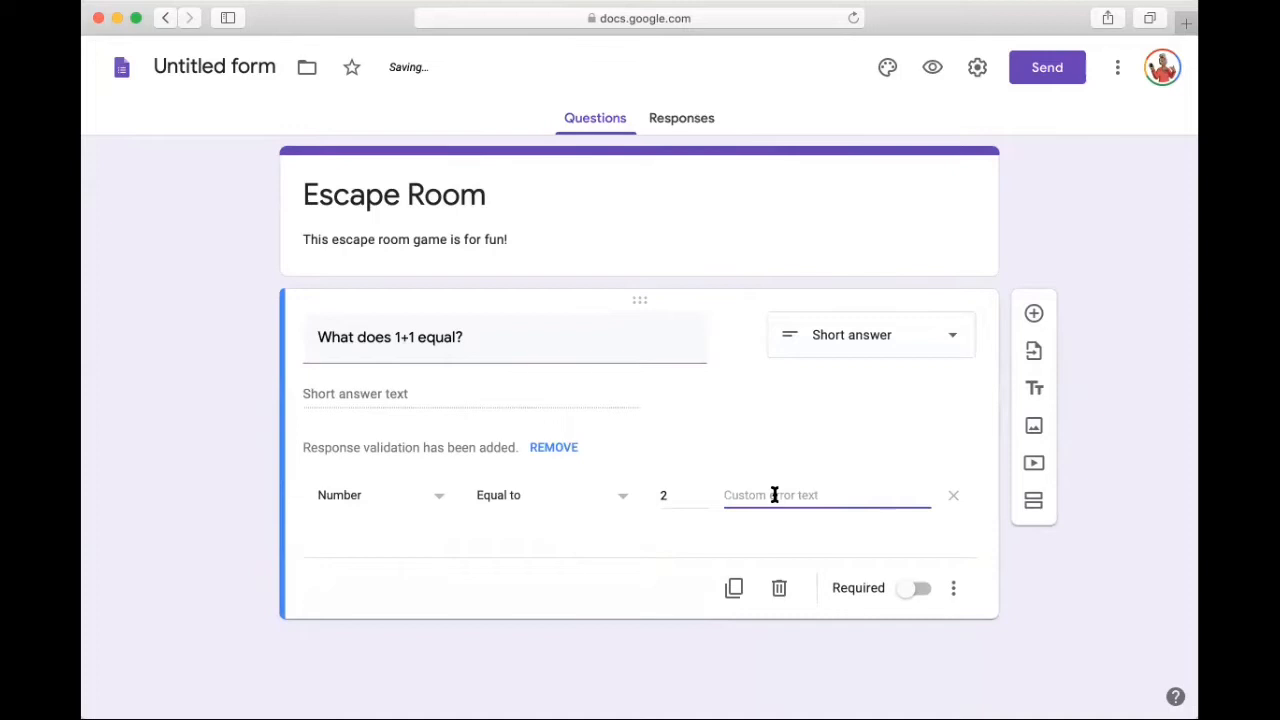
text(Nope!)
click(910, 591)
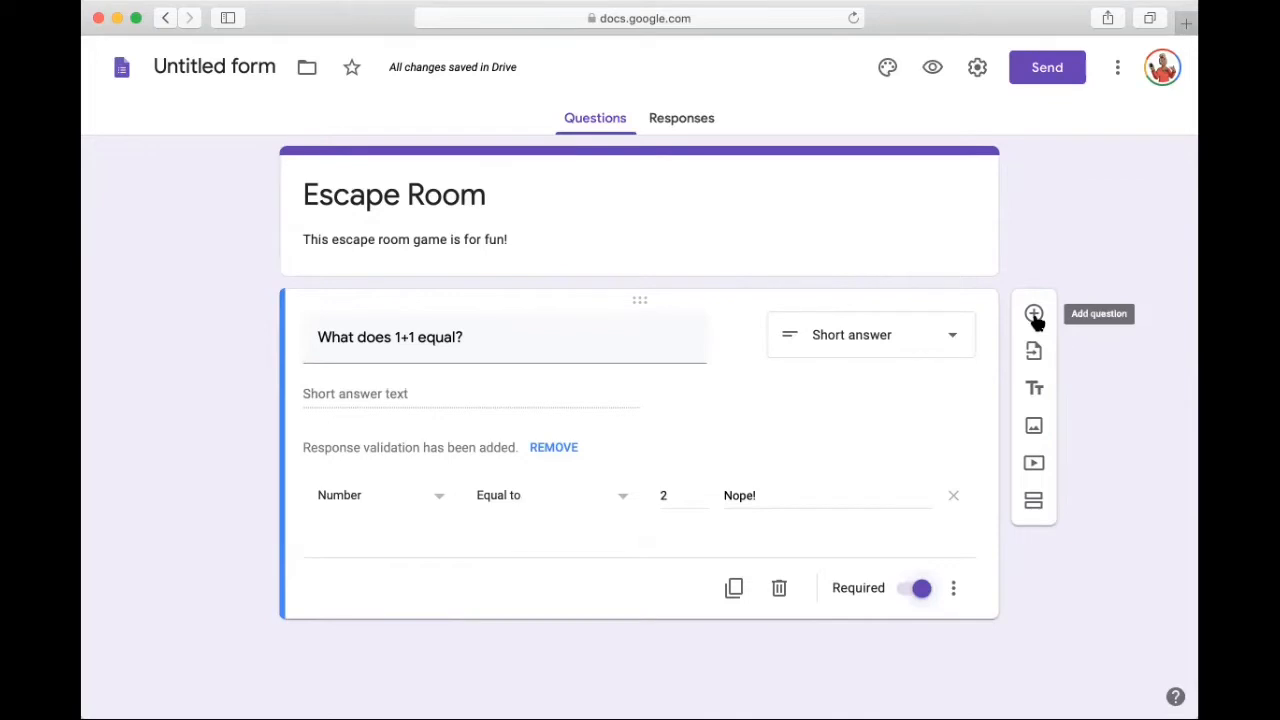
Step: Add a second question below the first, worded "Which animal goes woof woof?"
click(1035, 316)
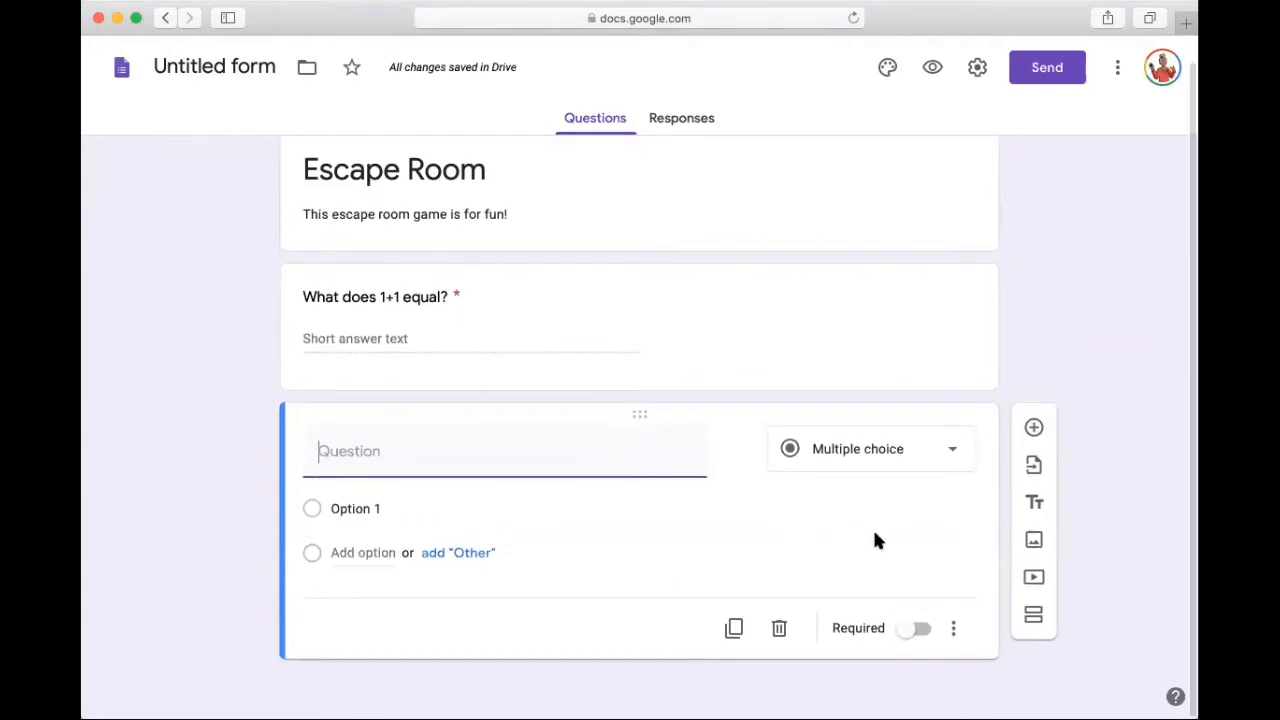
text(Wh)
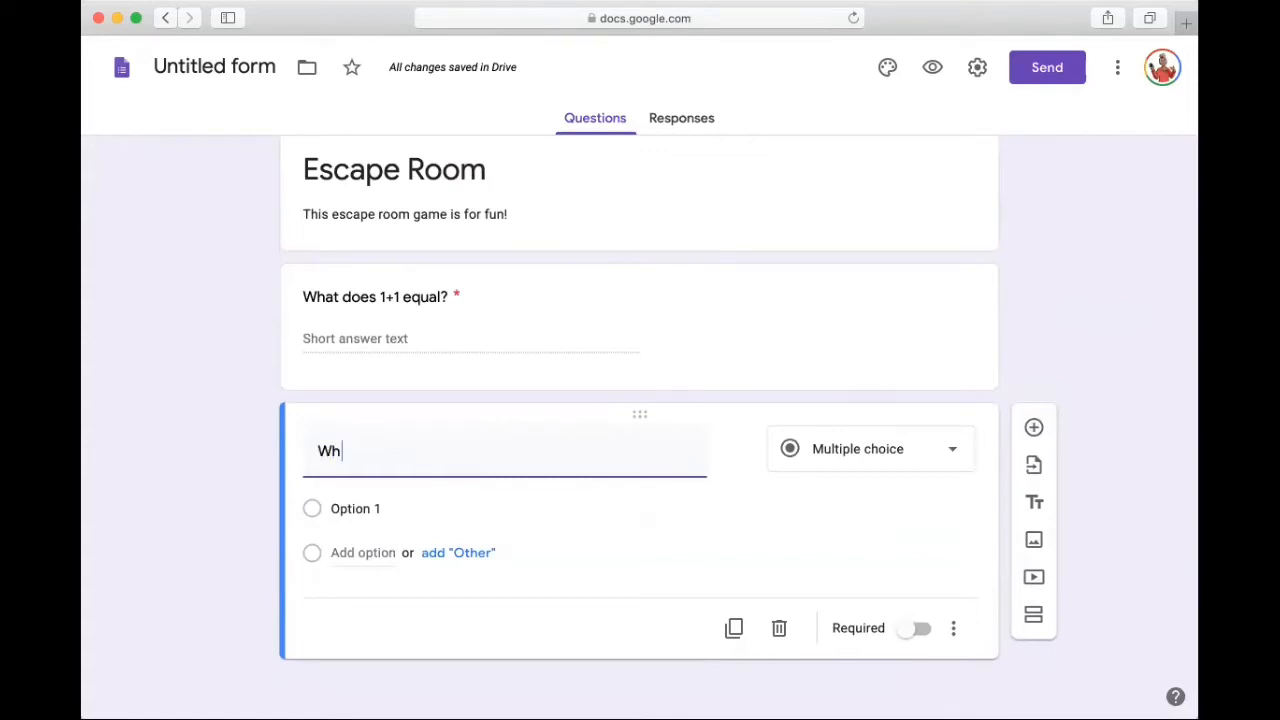
text(ich anima)
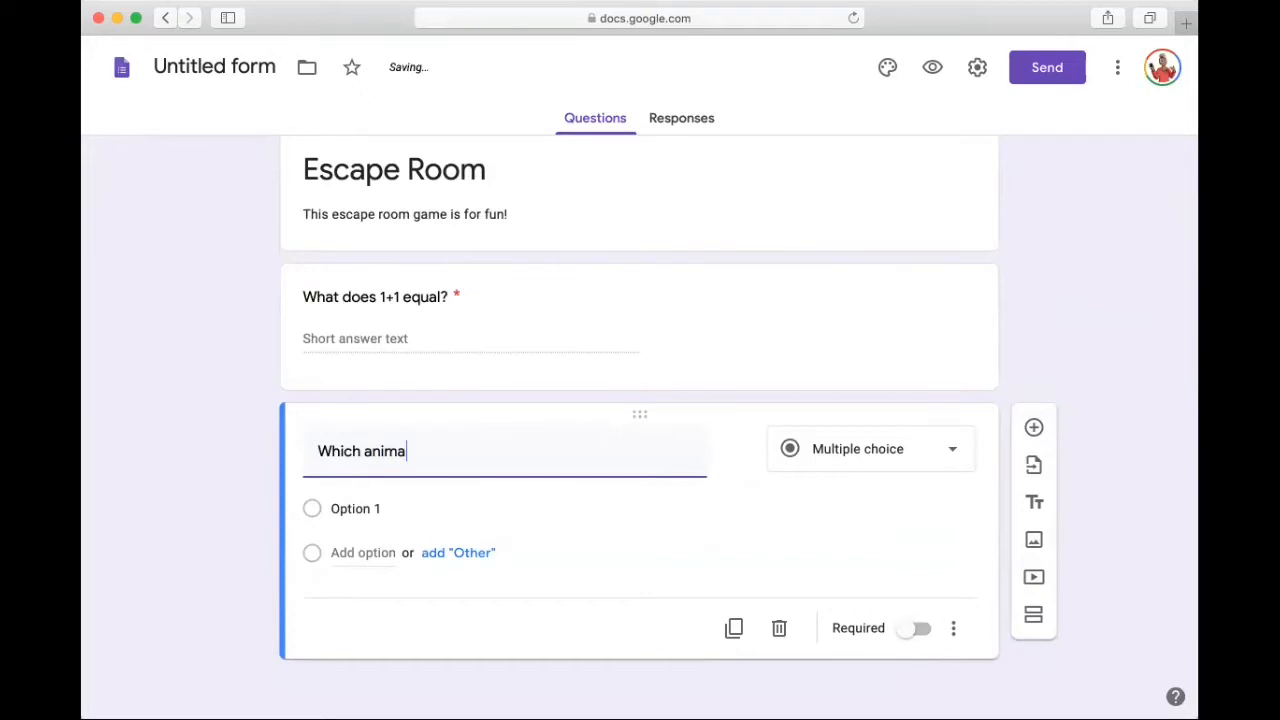
text(l goes woof woof)
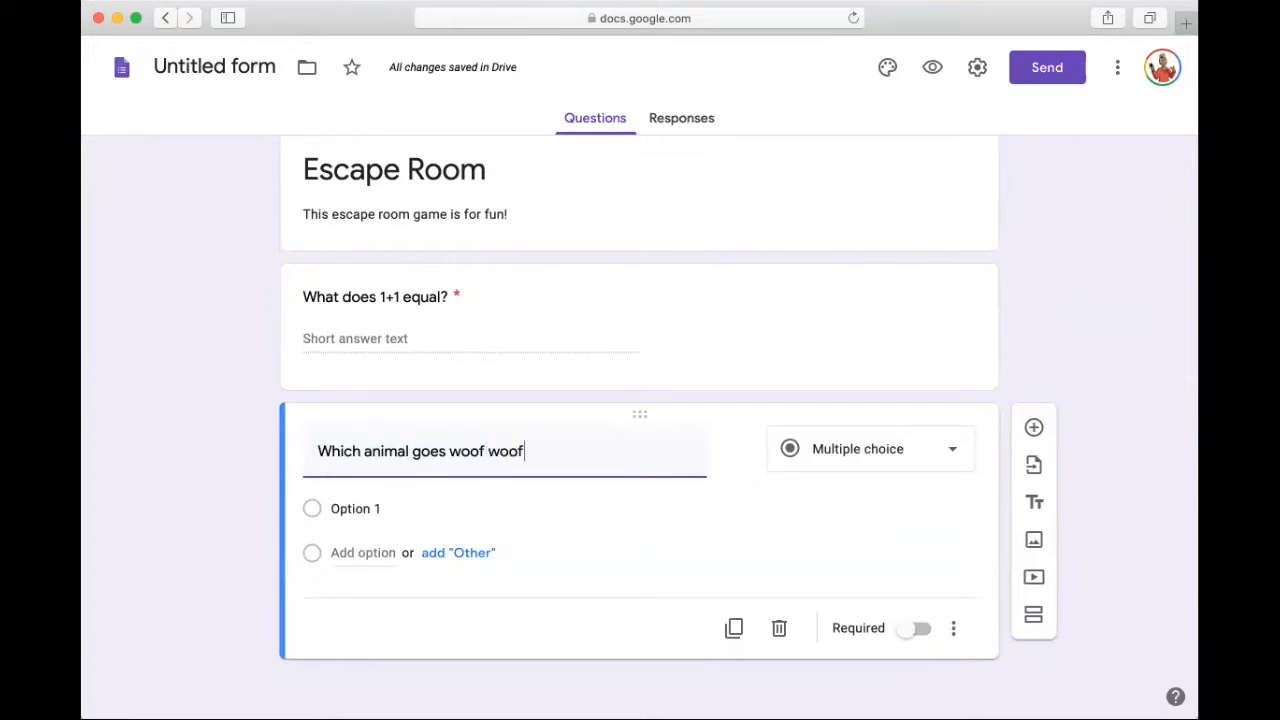
text(?)
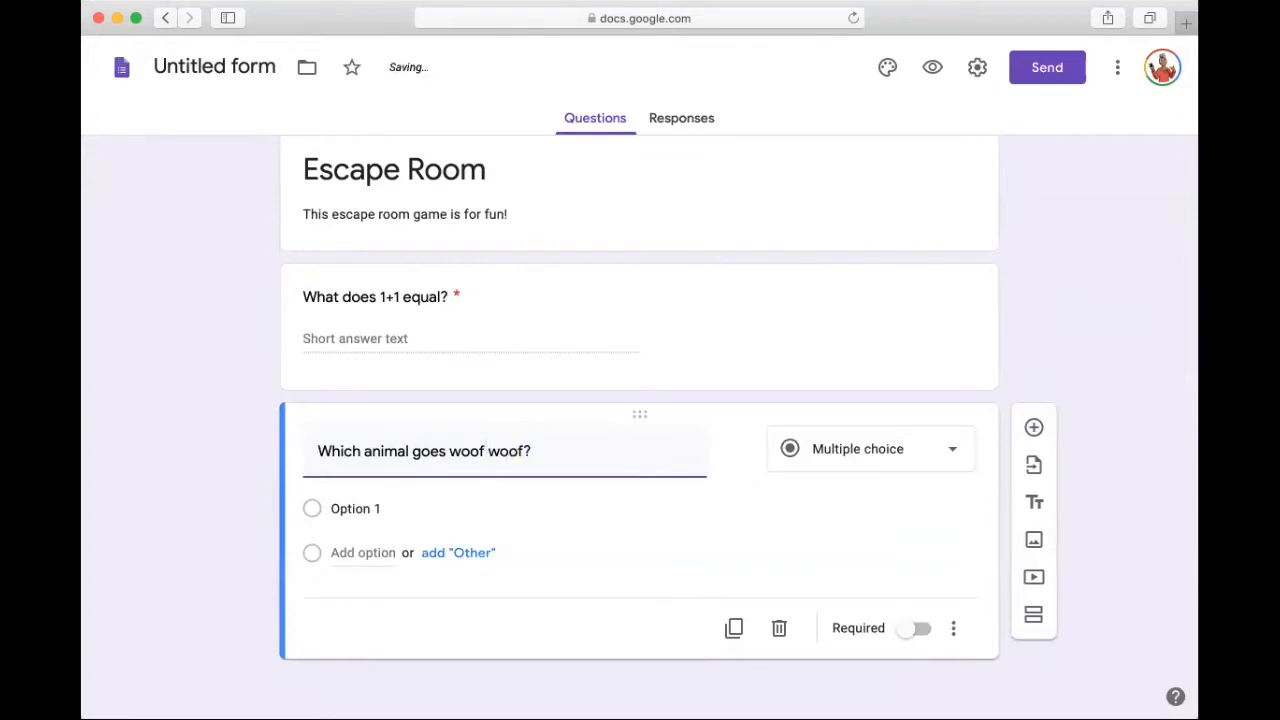
Step: Change the animal question's type to Short answer and make it required
click(908, 451)
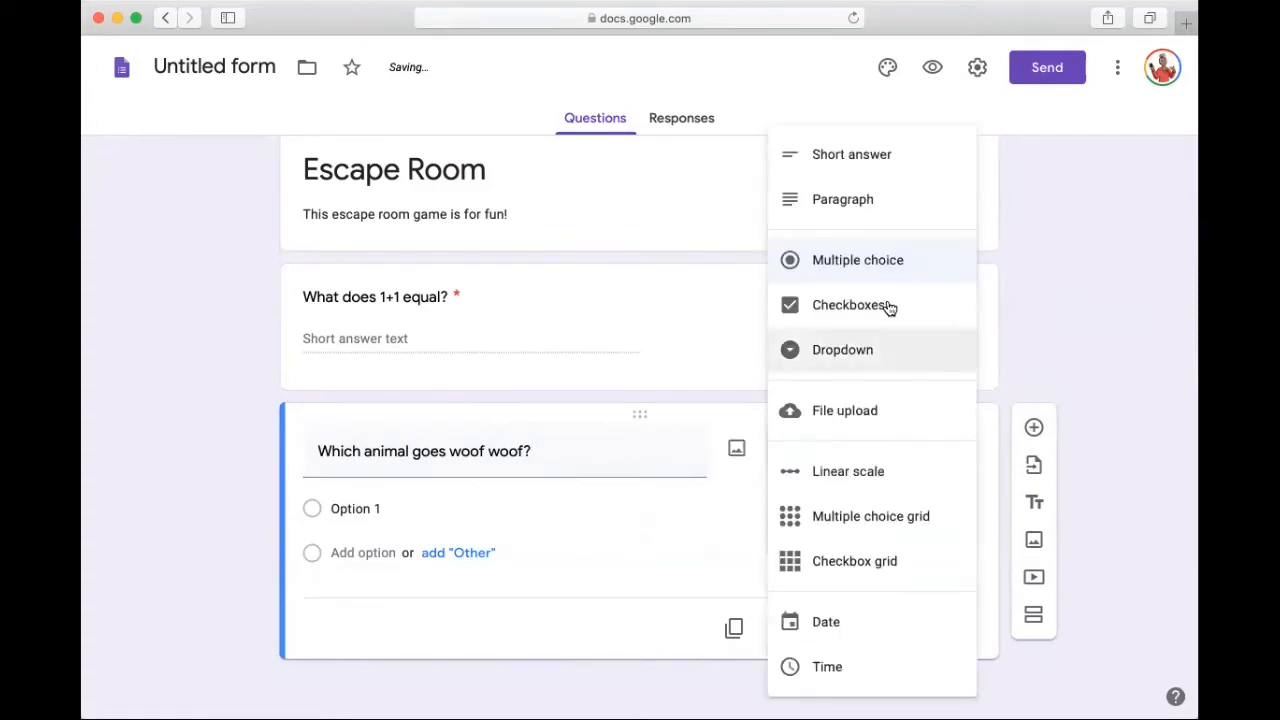
click(885, 163)
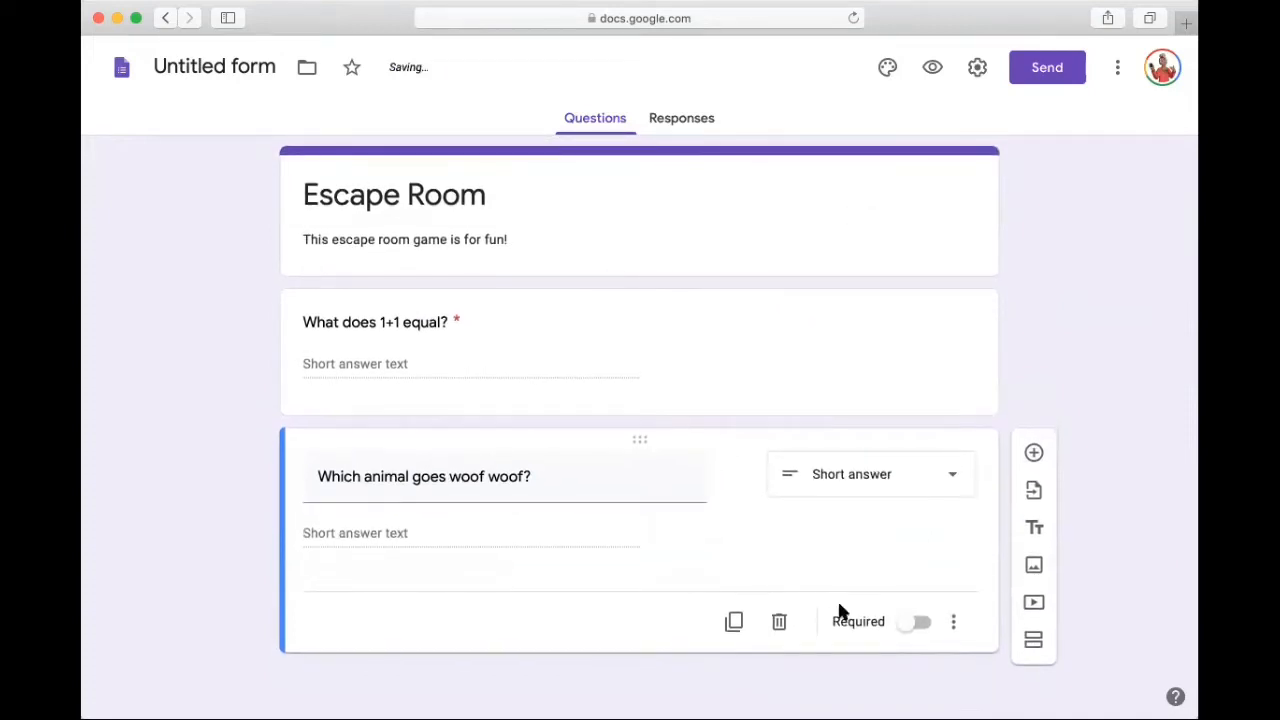
click(907, 624)
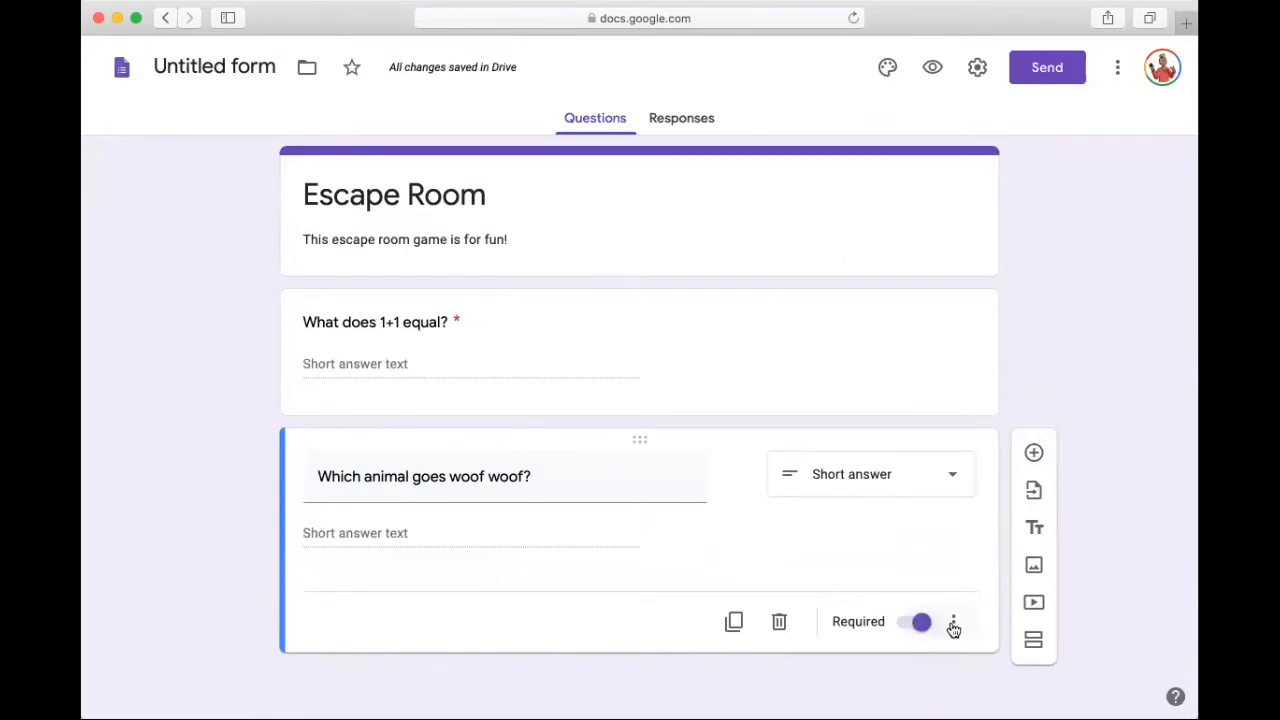
Step: Add response validation to the animal question so that the answer must be text containing "dog"
click(953, 622)
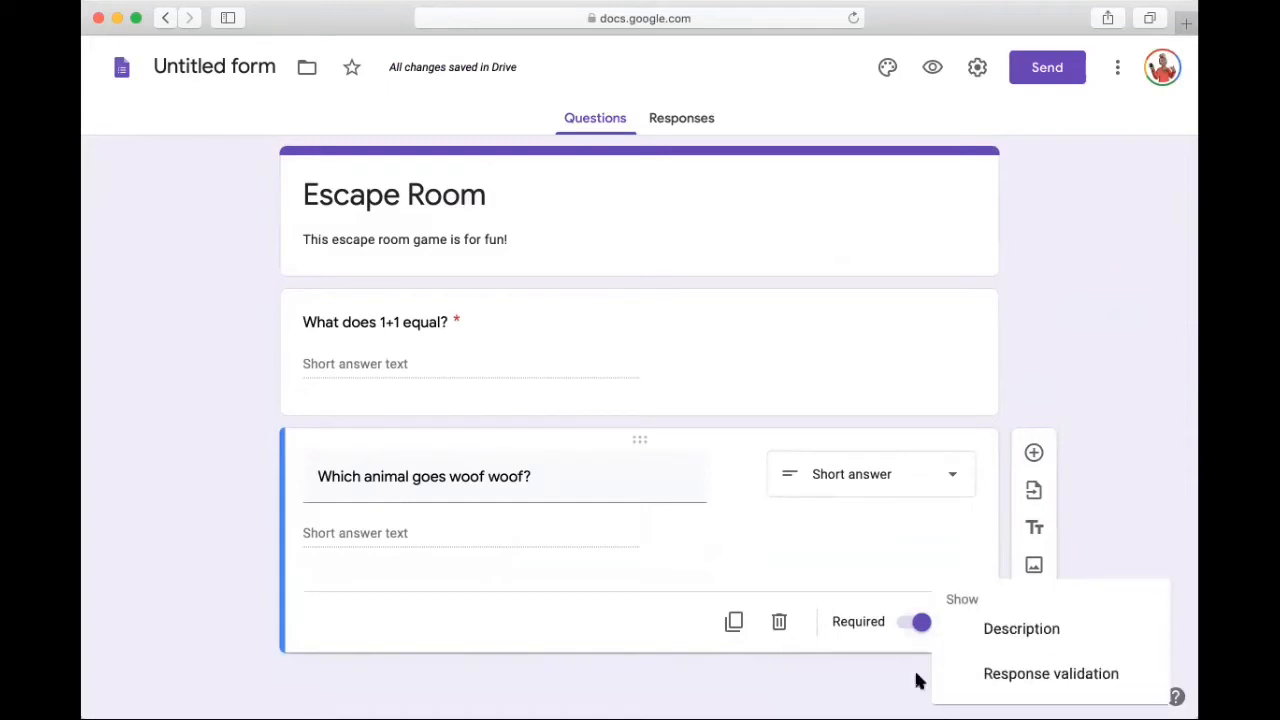
click(984, 690)
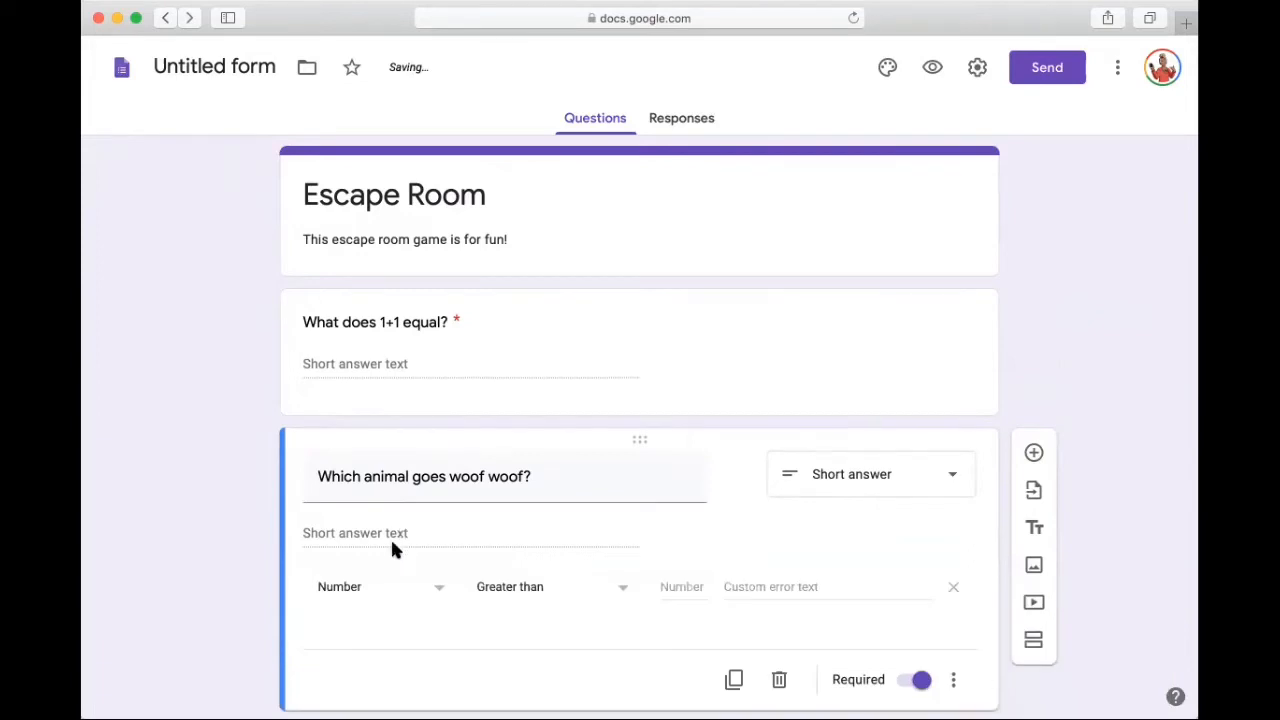
click(362, 592)
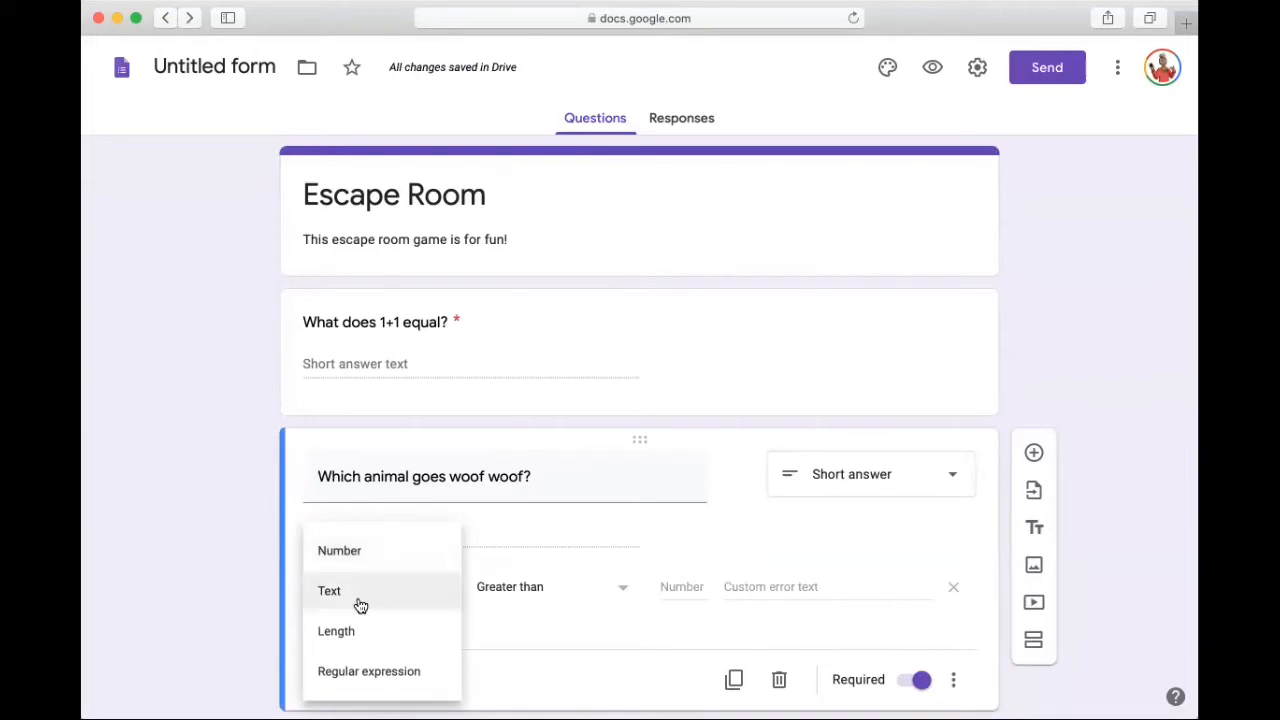
click(361, 606)
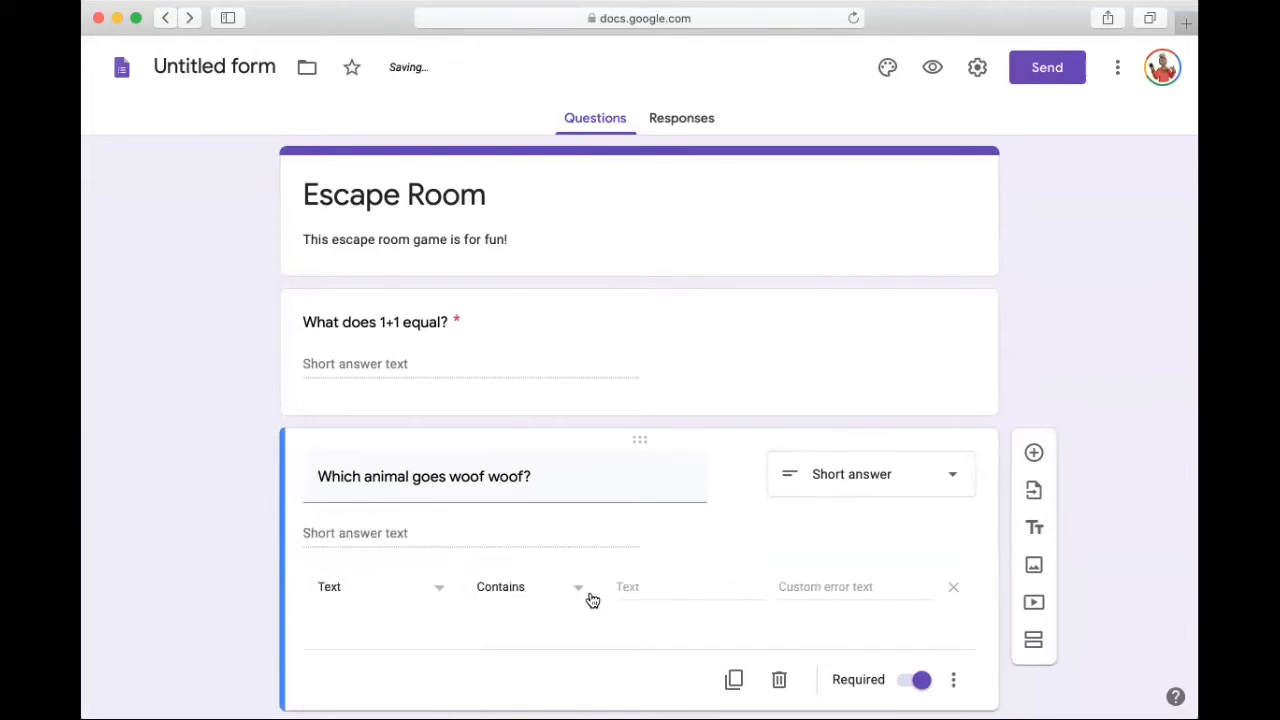
click(660, 586)
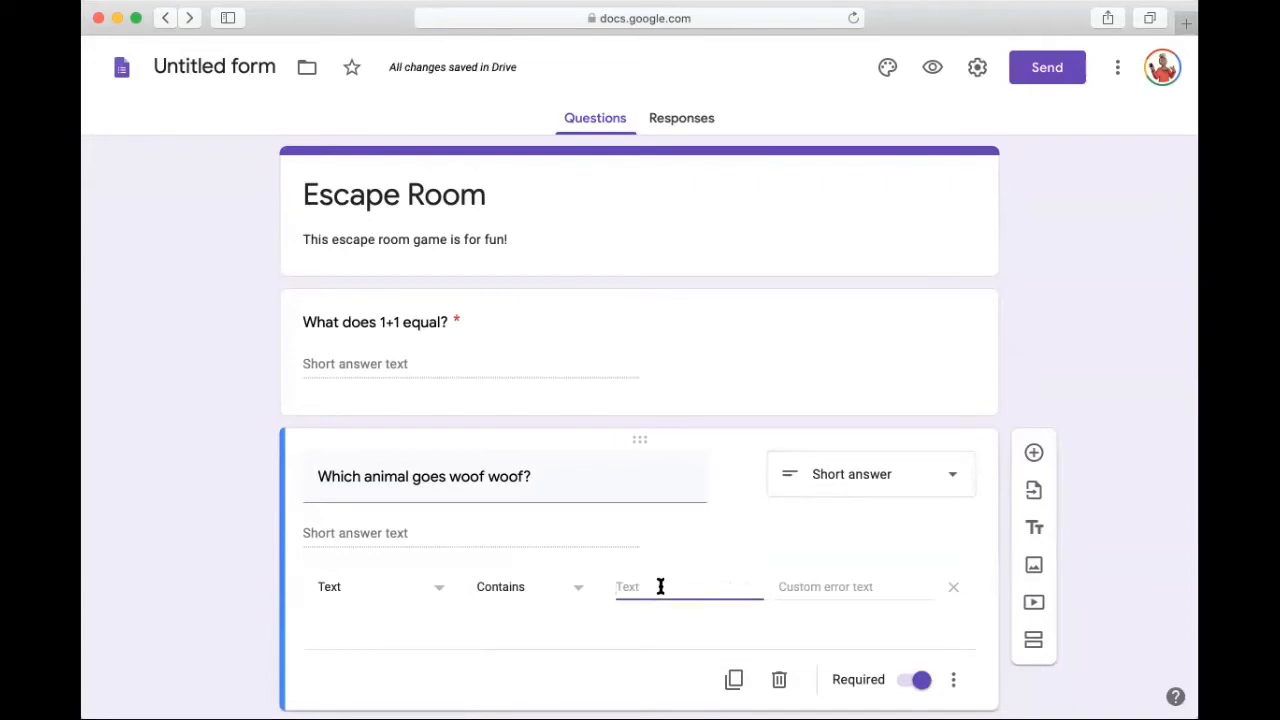
text(dog)
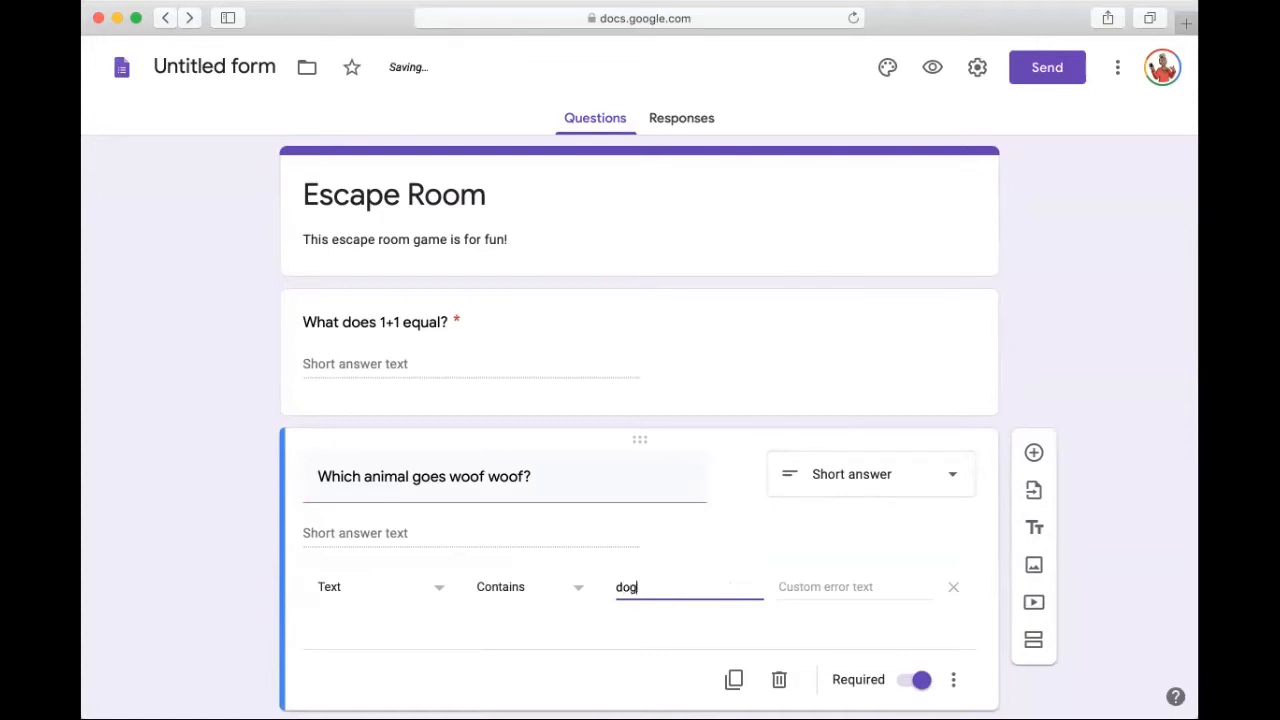
Step: Set the custom error text of the animal question's validation to "Try again"
click(806, 597)
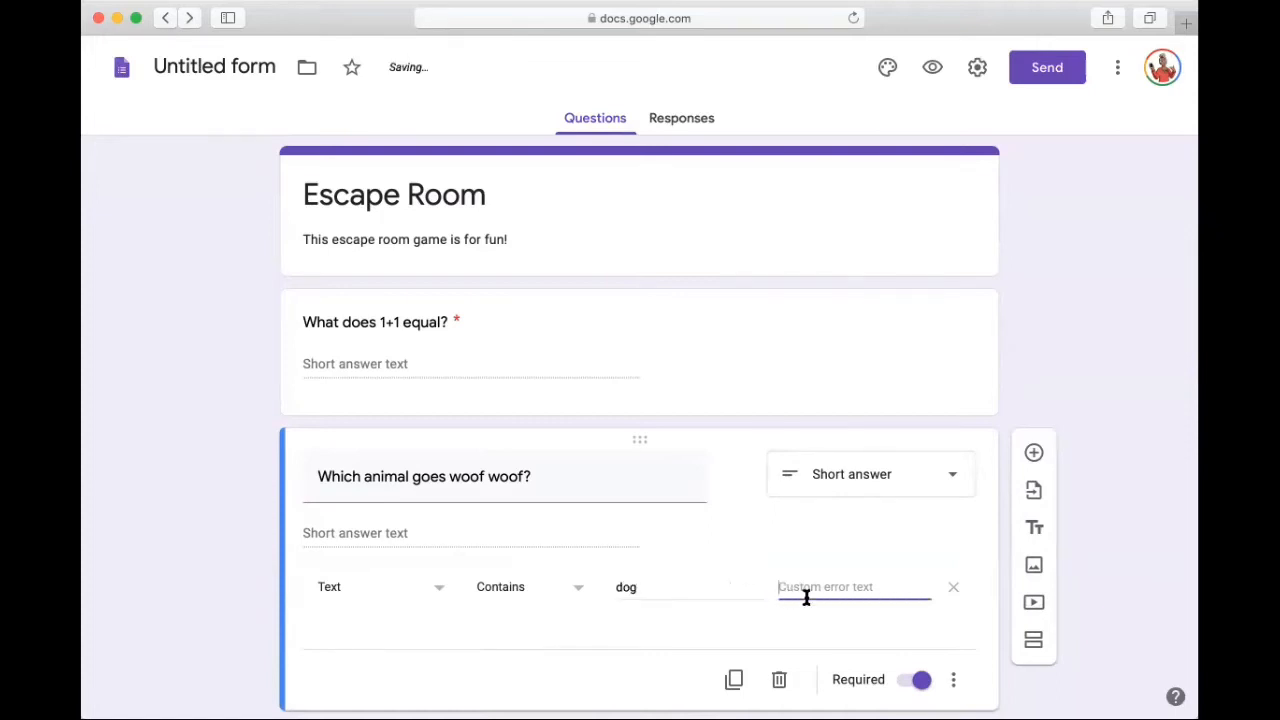
text(Try again)
click(1101, 337)
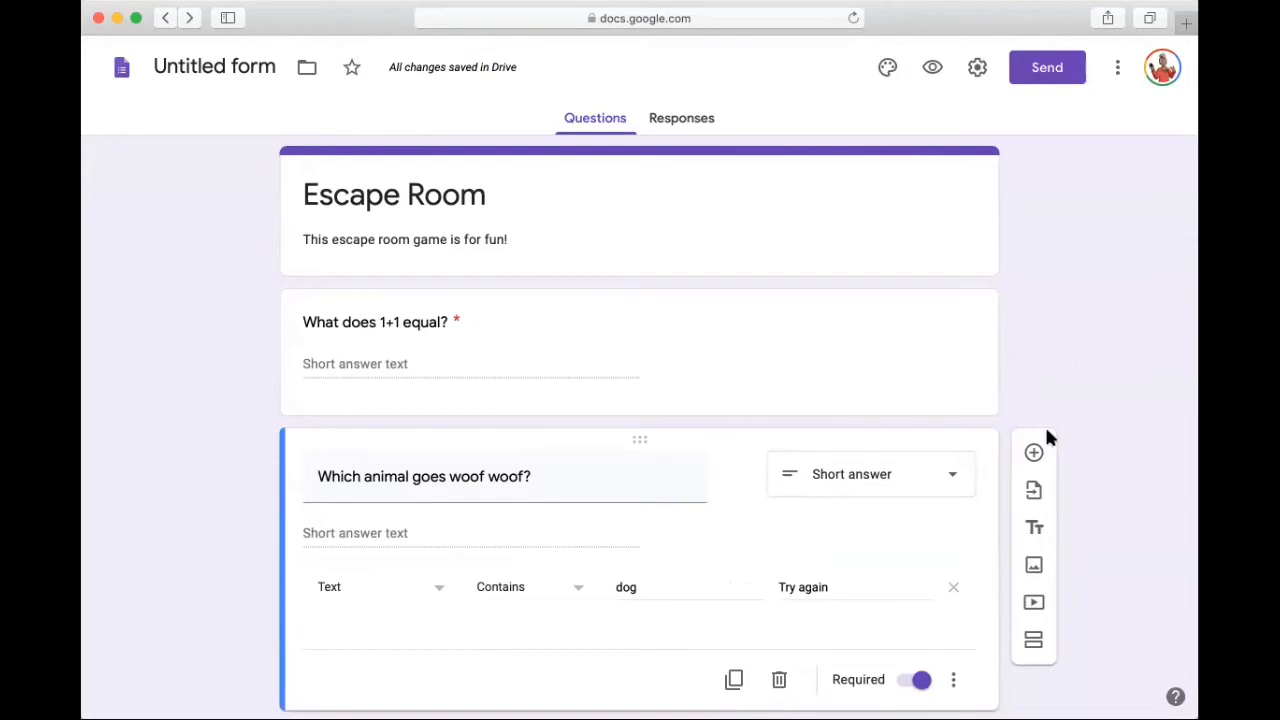
Step: Add a third question below the animal question, worded "What color is this?"
click(1034, 453)
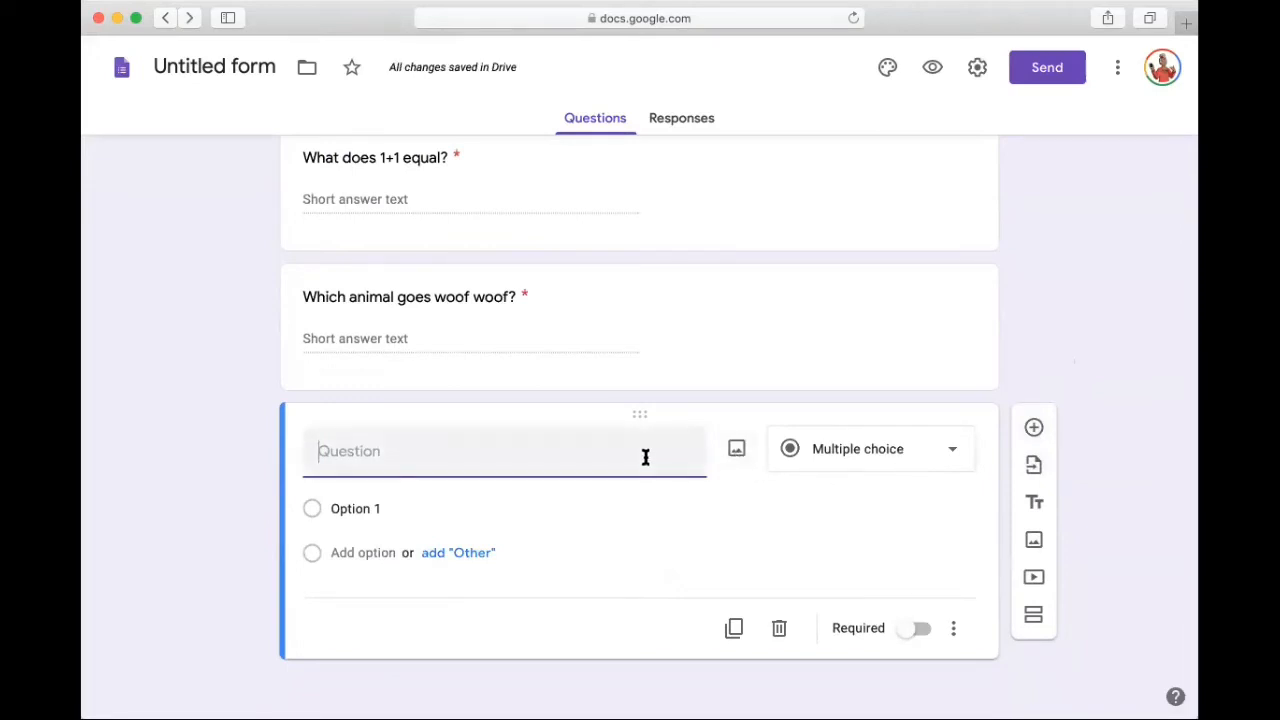
text(What color )
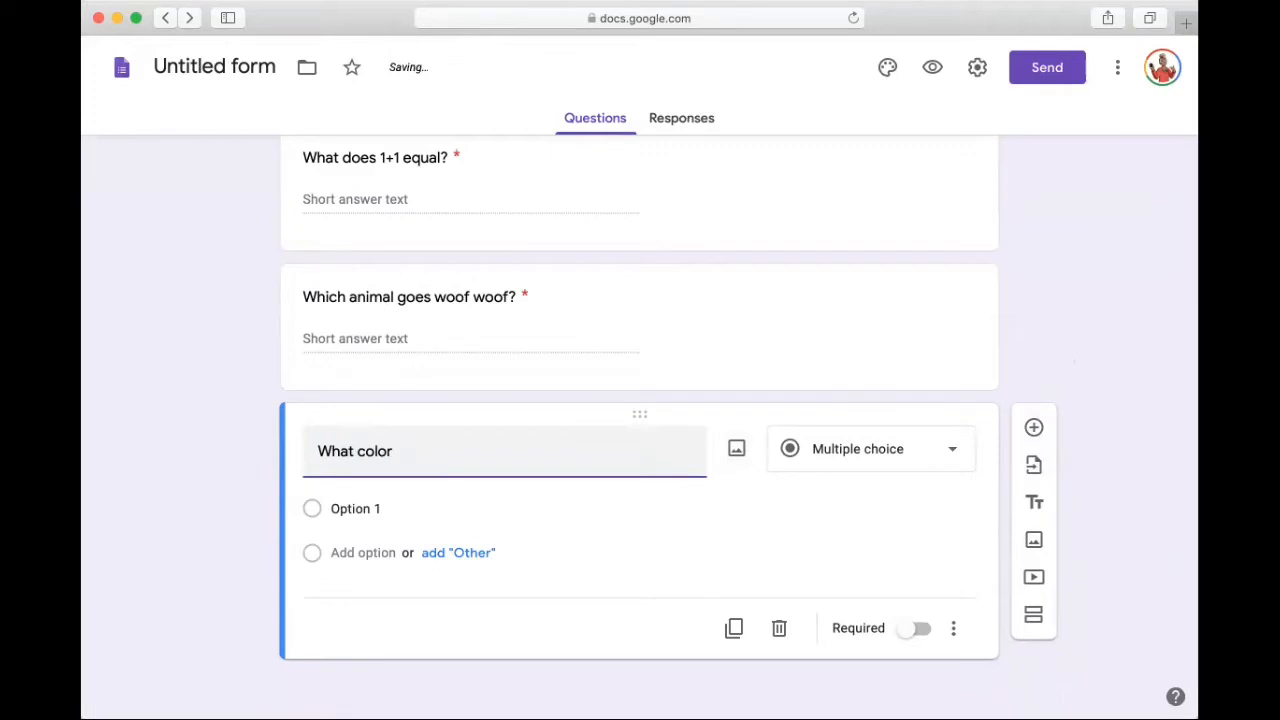
text(is this?)
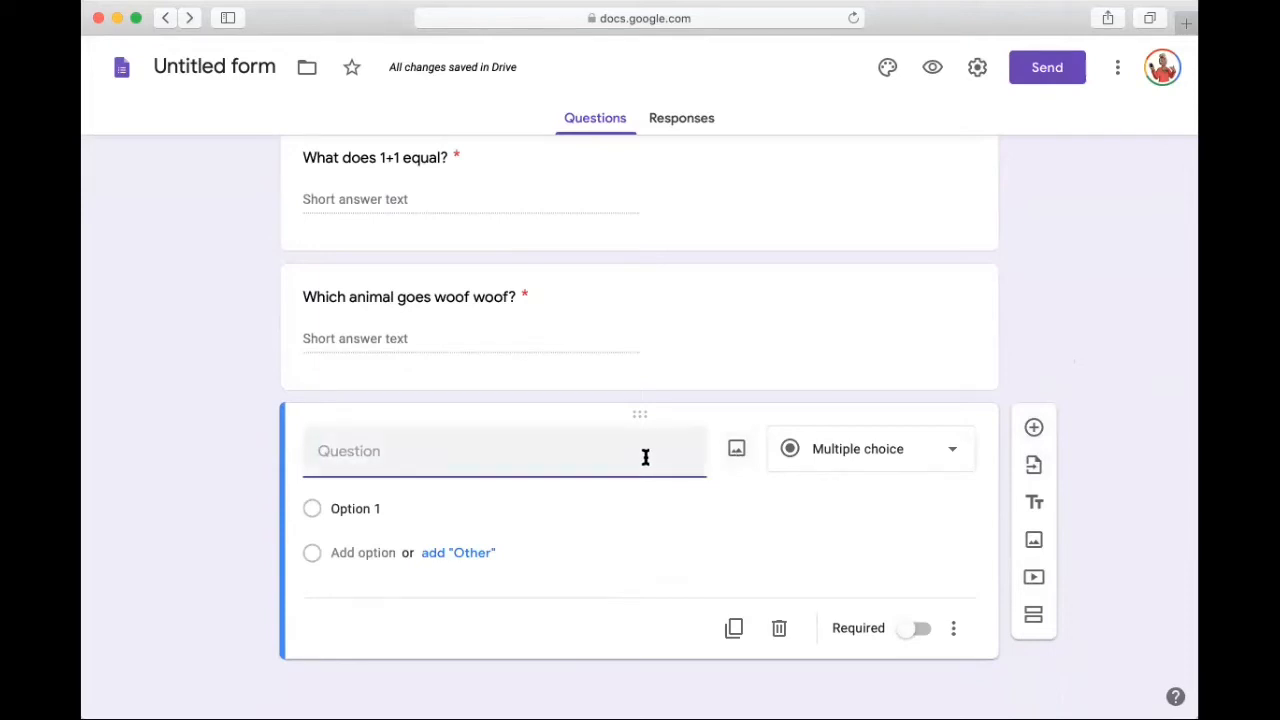
text(What color is this?)
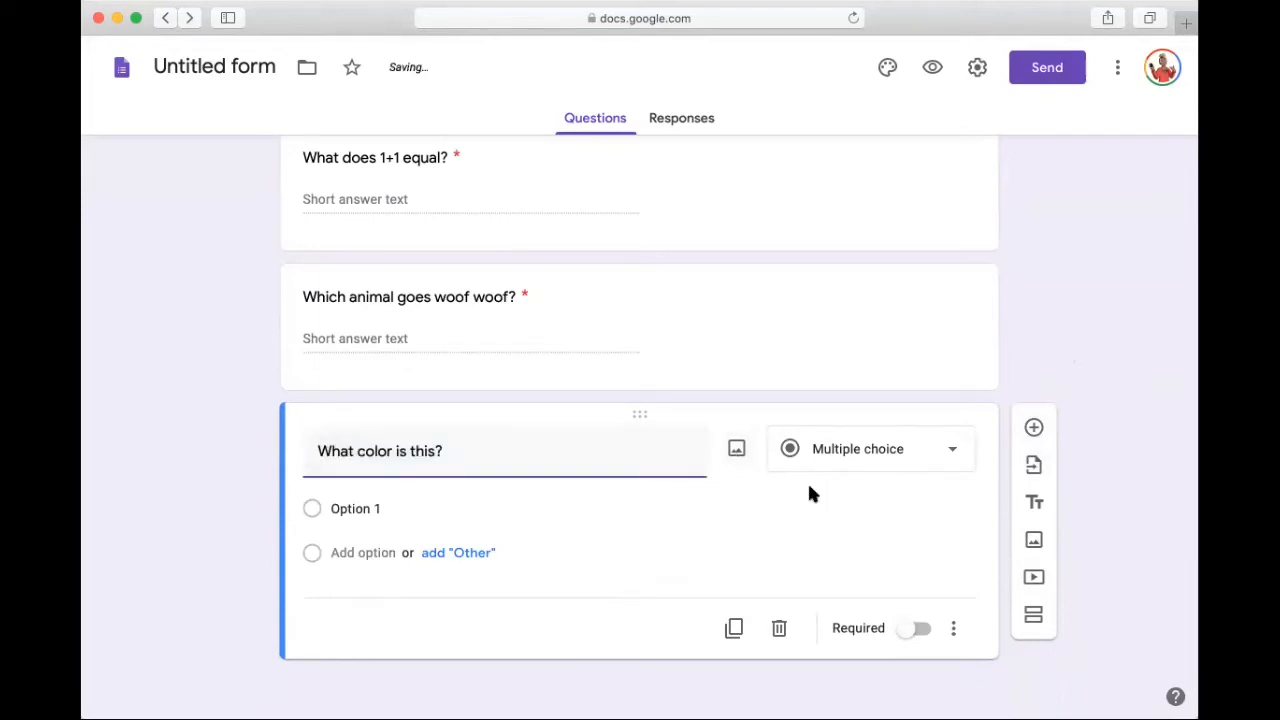
Step: Find a picture with a Google image search for "red balloon" and insert the large, stringless bright-red balloon with a white highlight into the color question
click(737, 452)
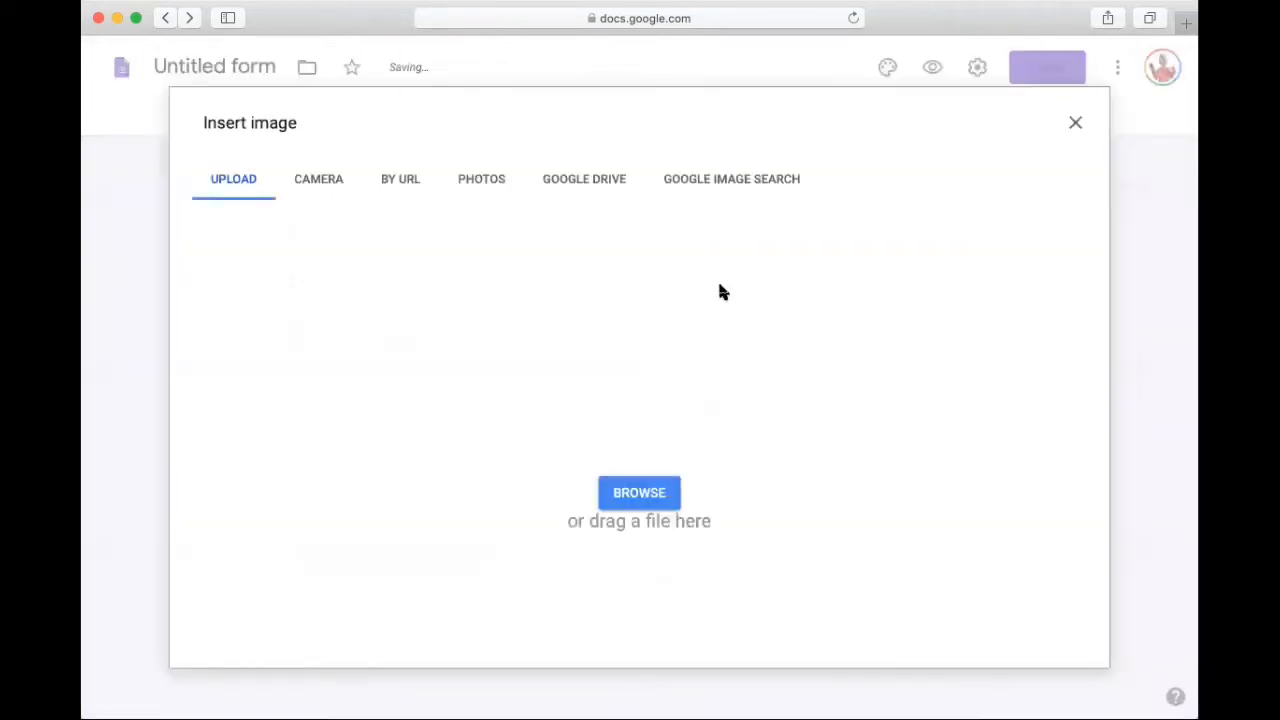
click(733, 196)
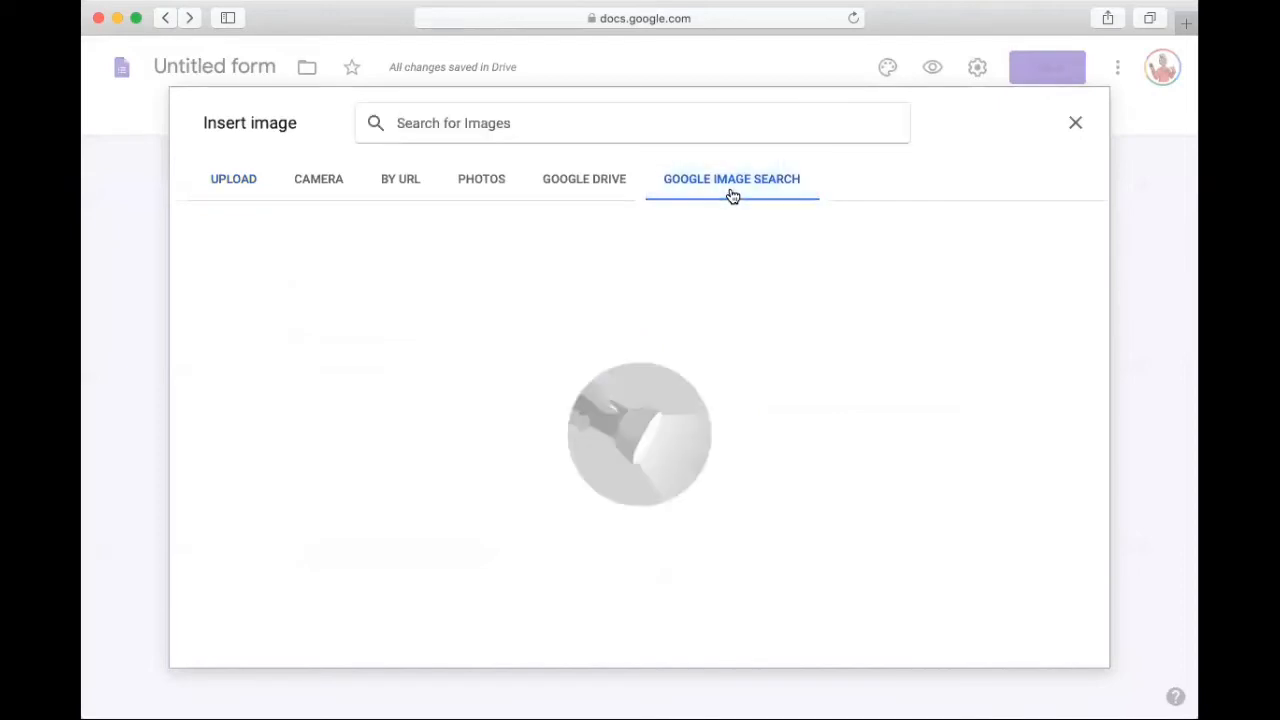
text(red)
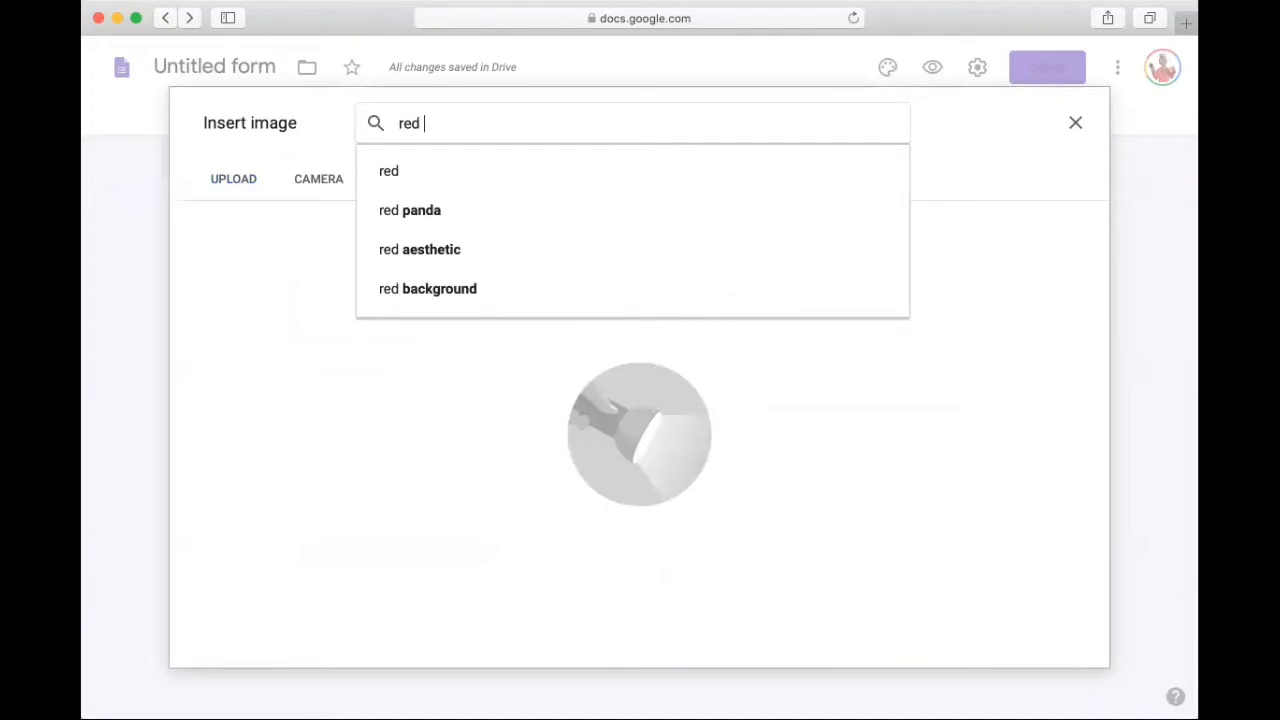
text( baloon)
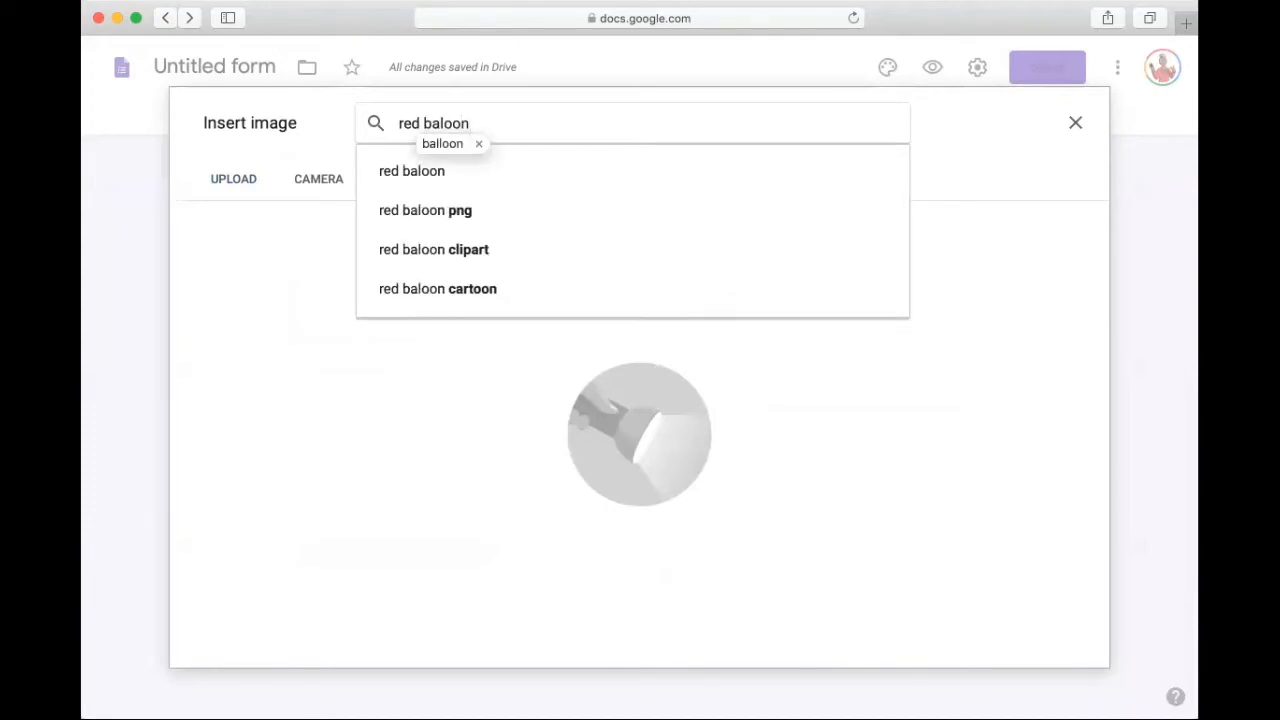
key(BackSpace)
key(BackSpace)
key(BackSpace)
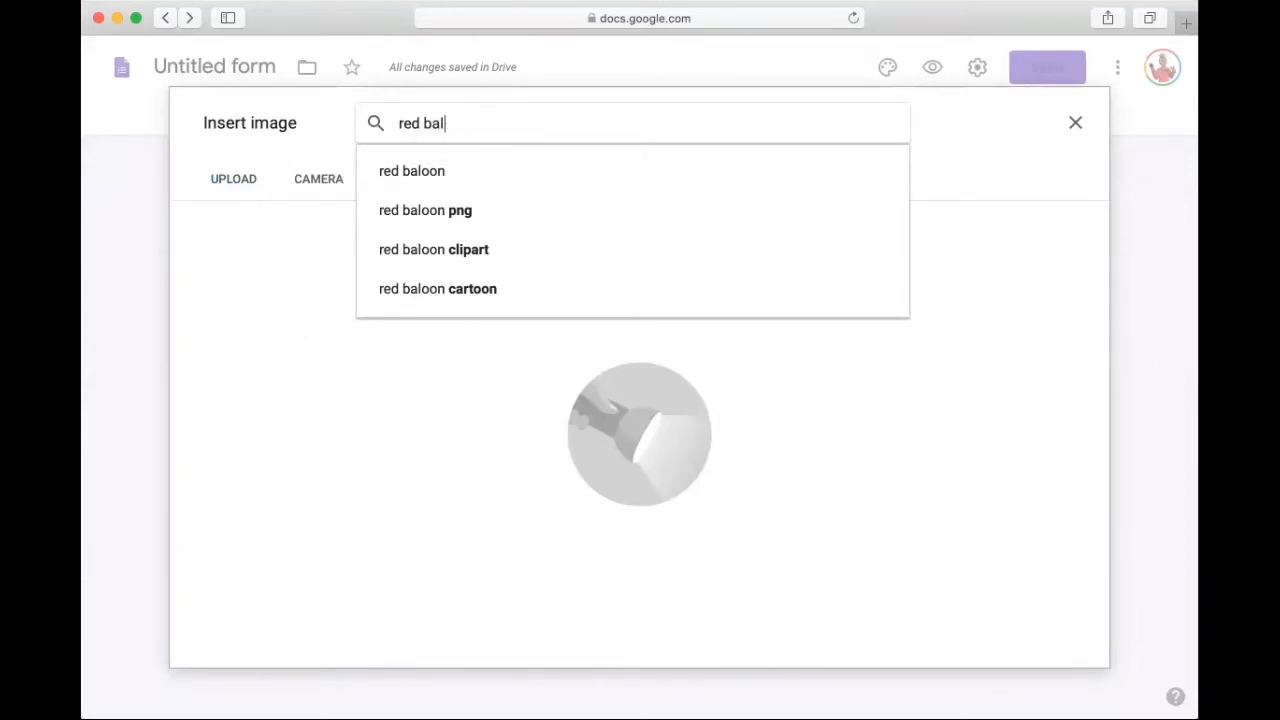
text(loon)
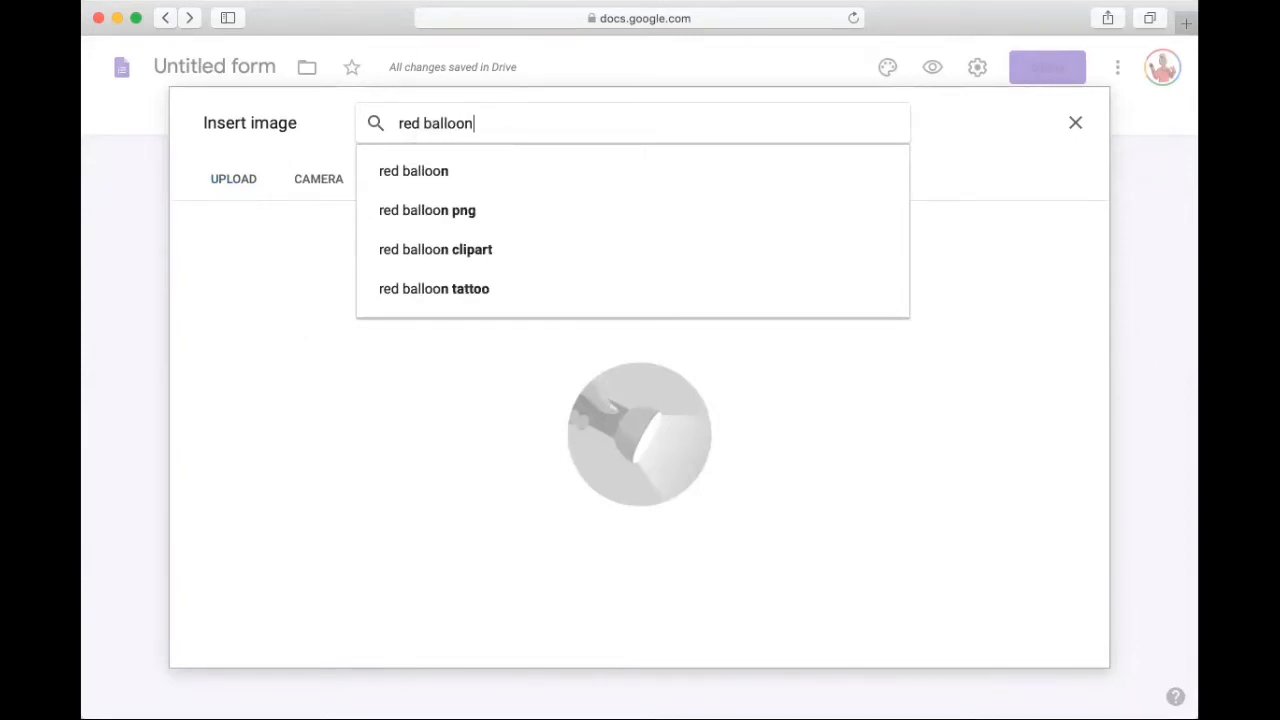
key(Return)
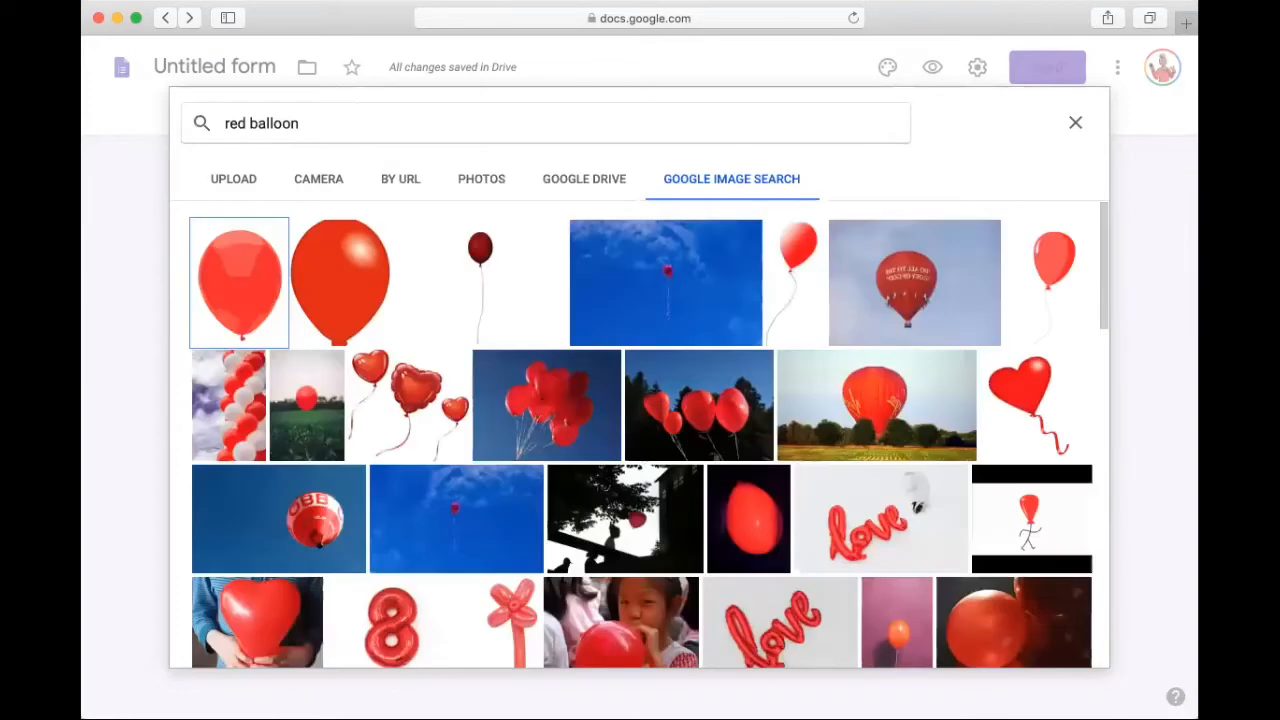
click(345, 288)
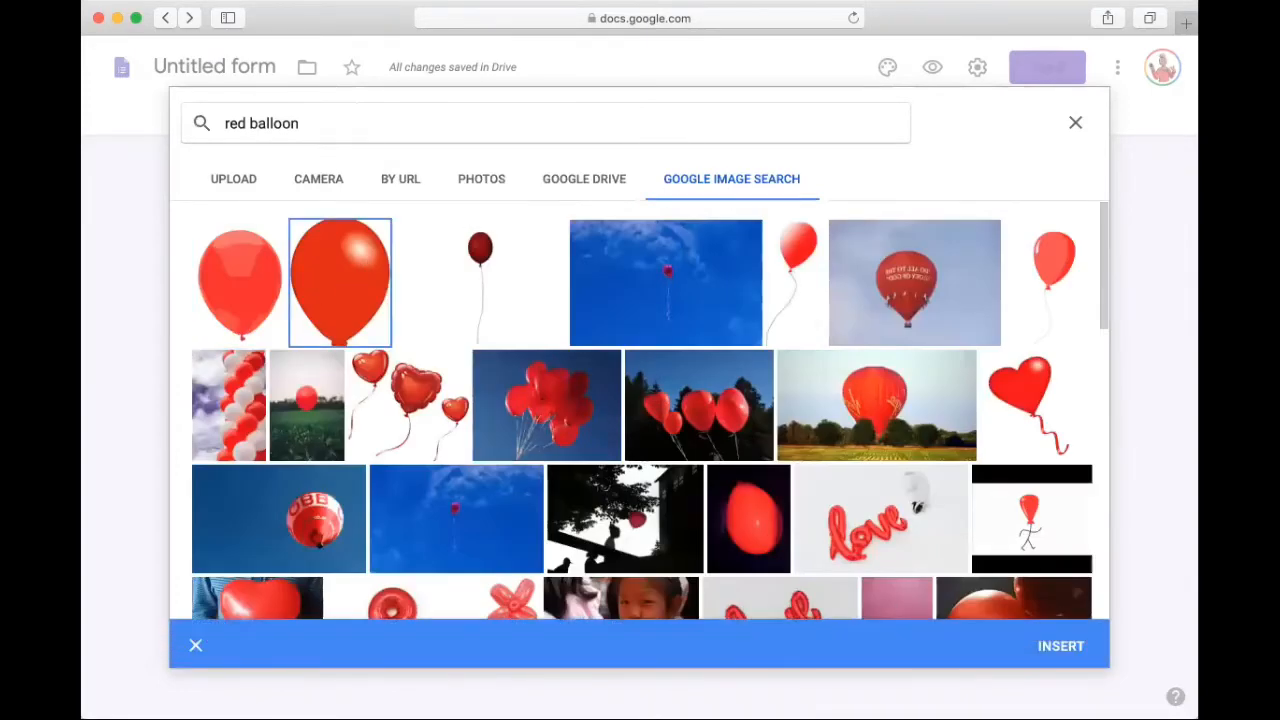
click(1070, 646)
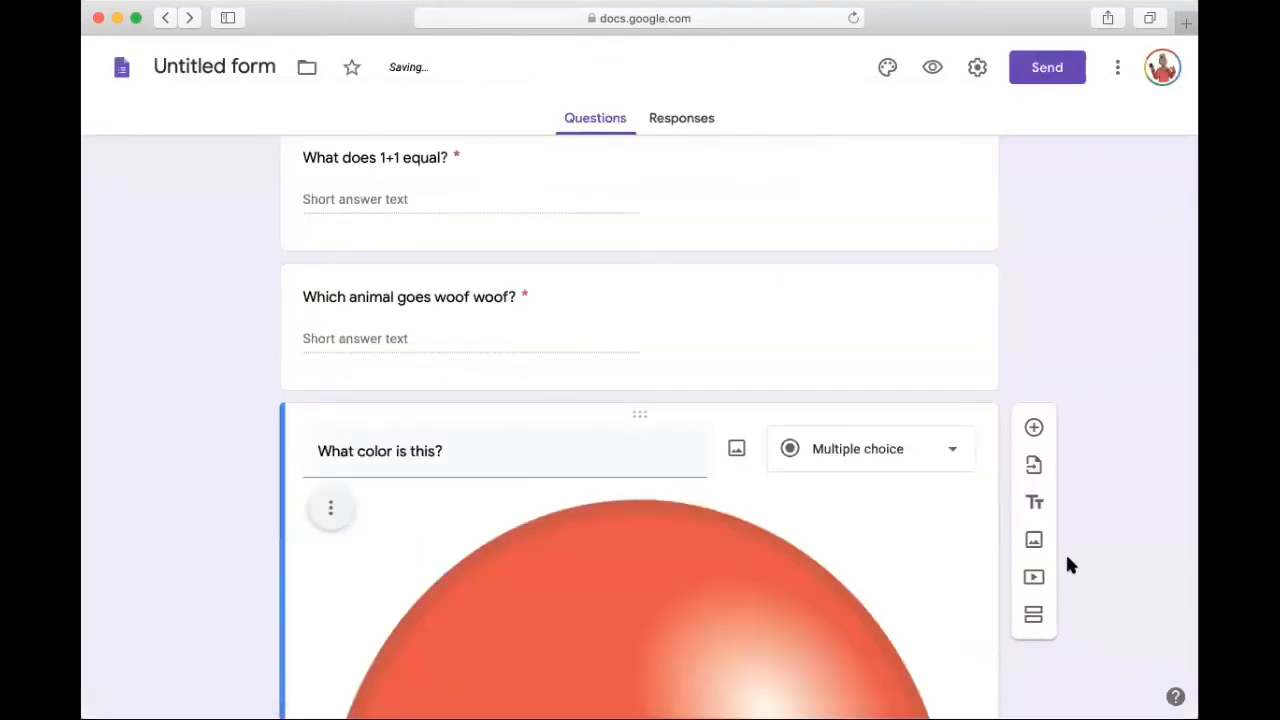
Step: Shrink the balloon image proportionally to about one third of its inserted width
scroll(866, 584, down, 5)
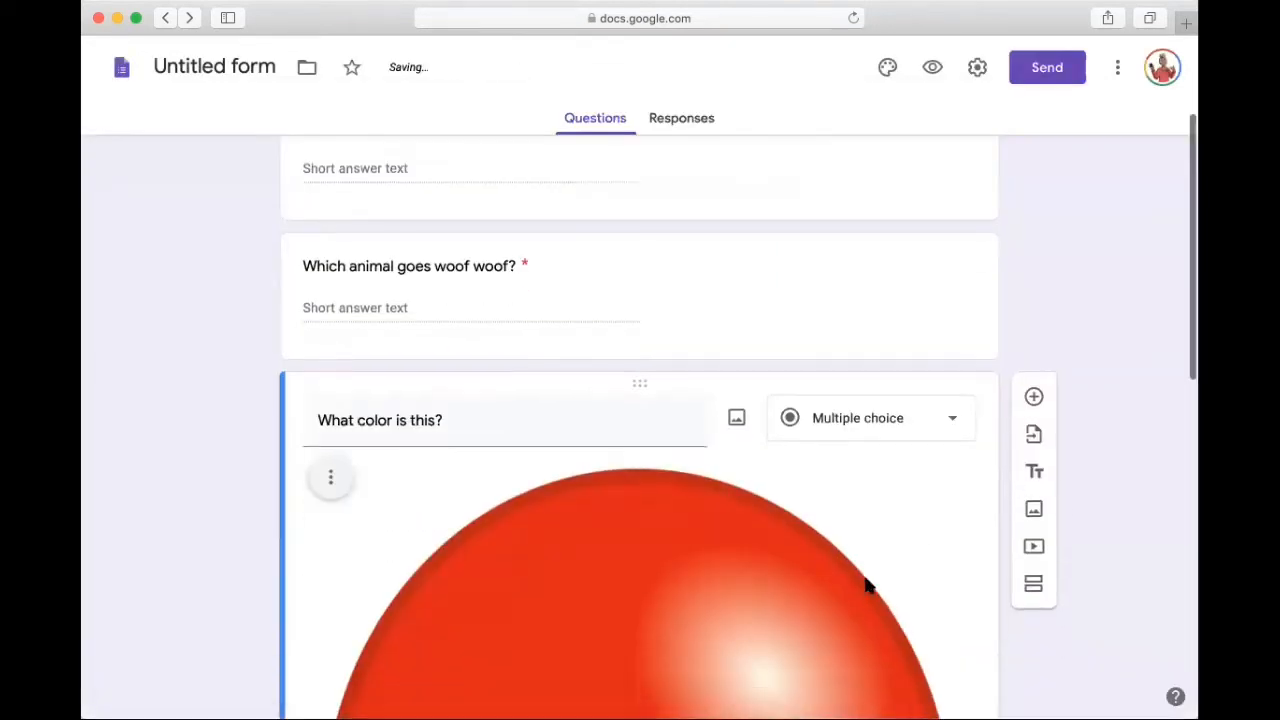
scroll(866, 586, up, 1)
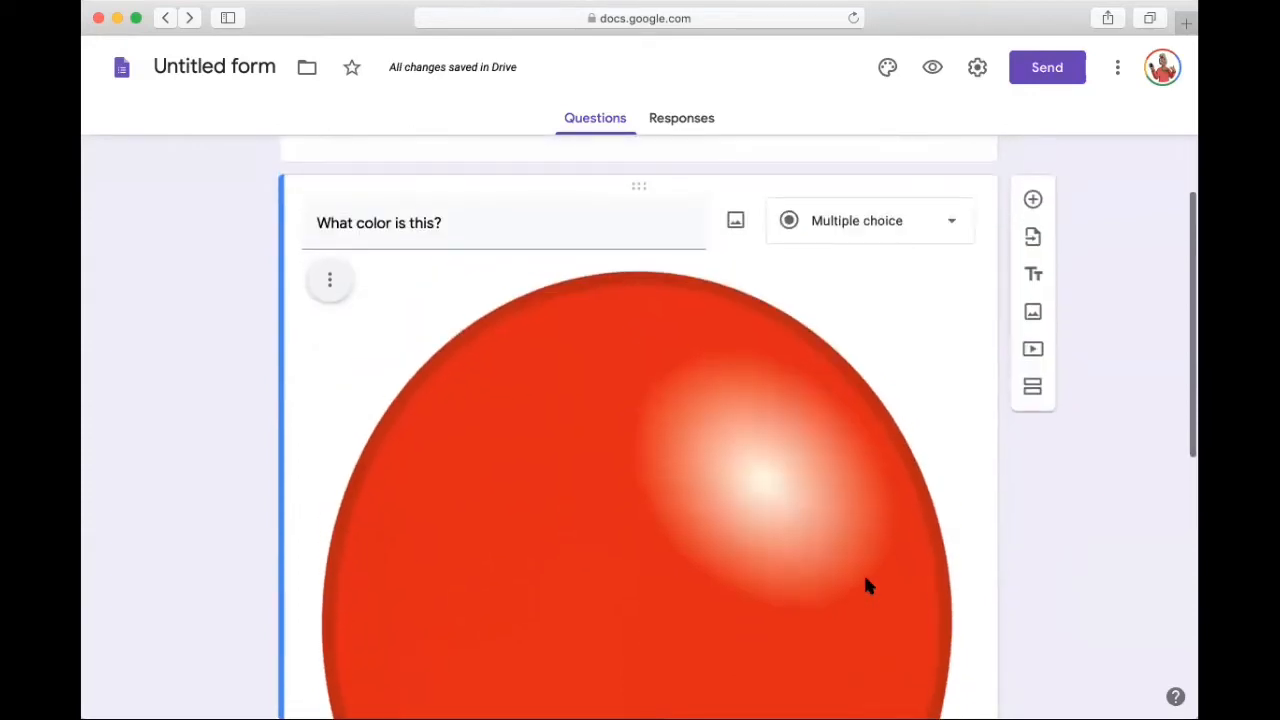
scroll(866, 586, down, 3)
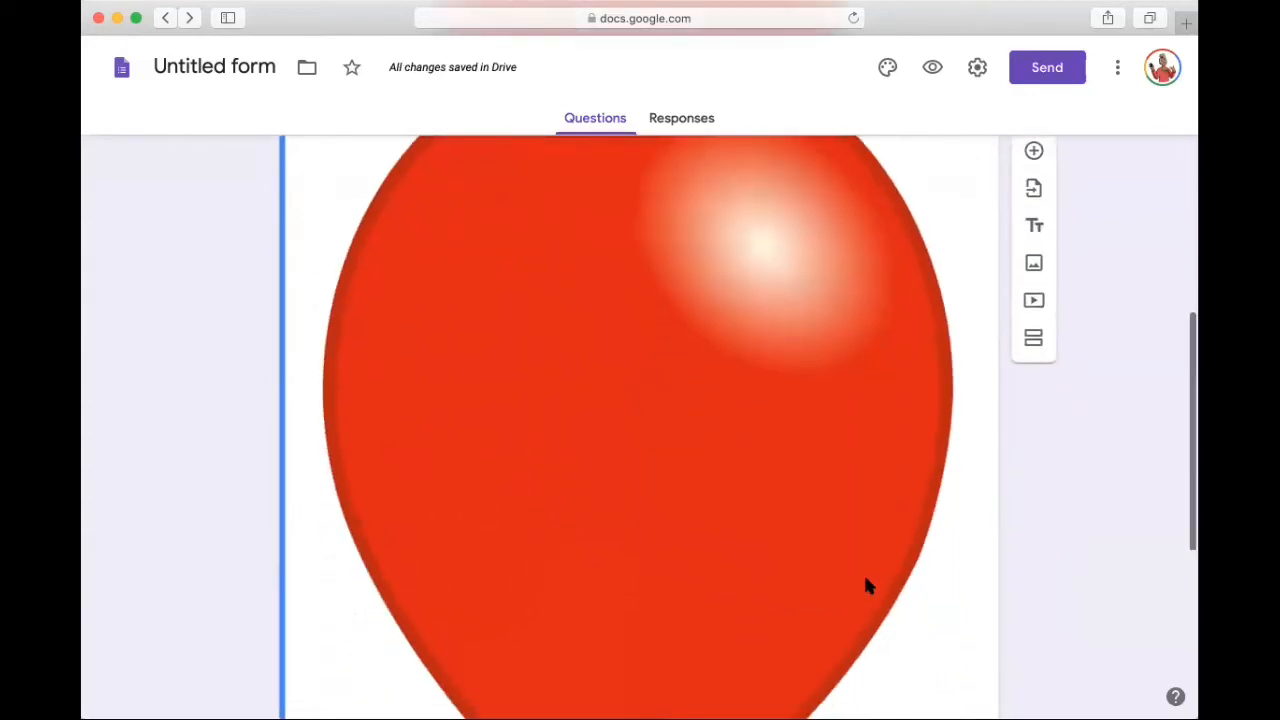
scroll(866, 586, down, 2)
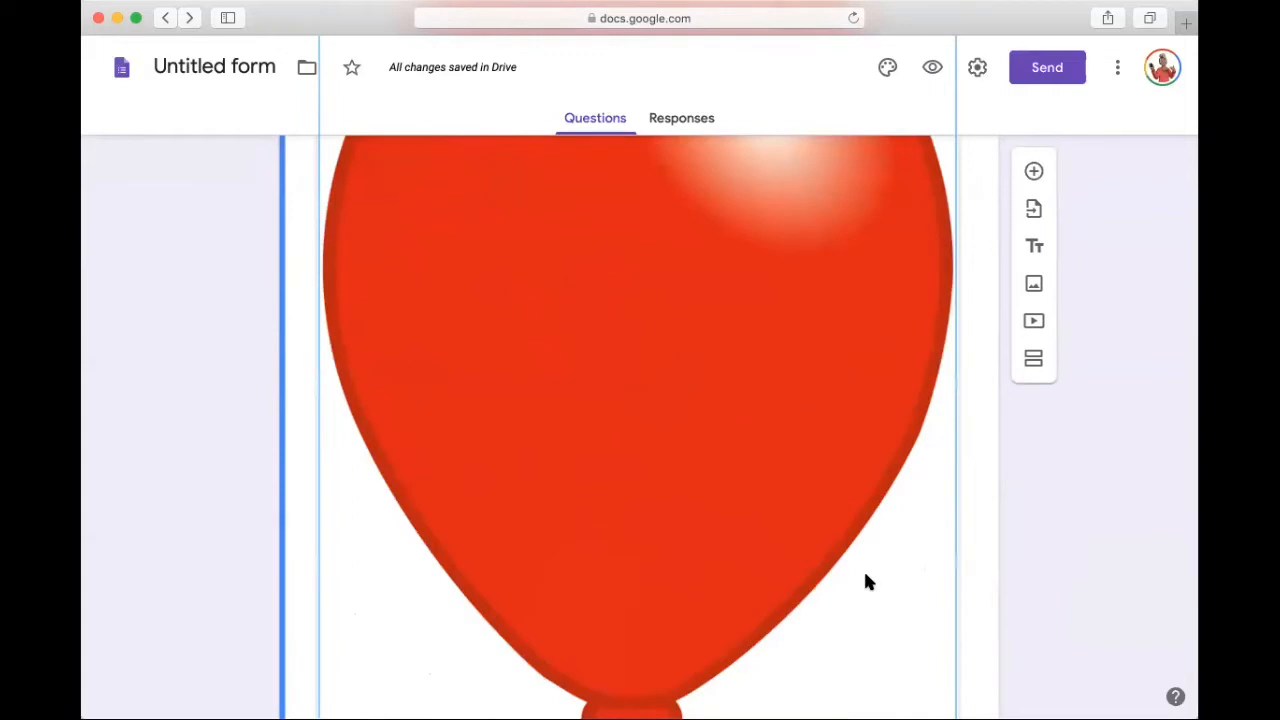
scroll(866, 582, down, 3)
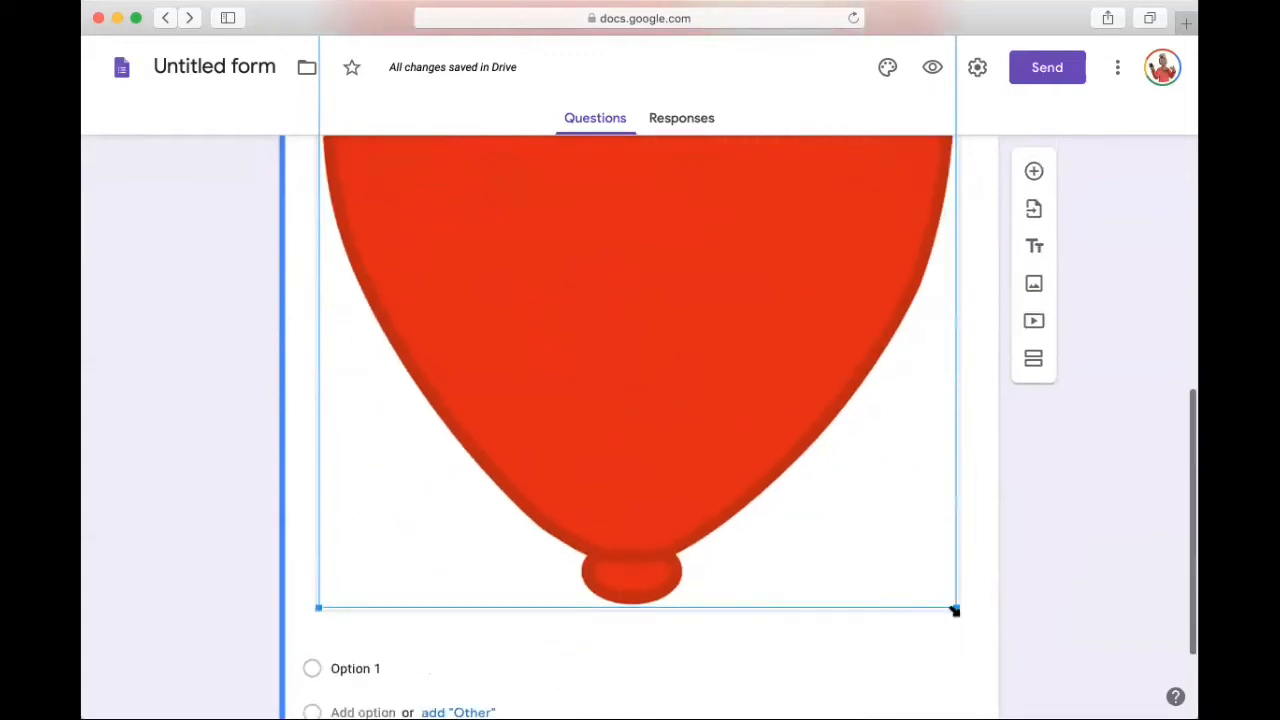
drag(954, 607, 529, 220)
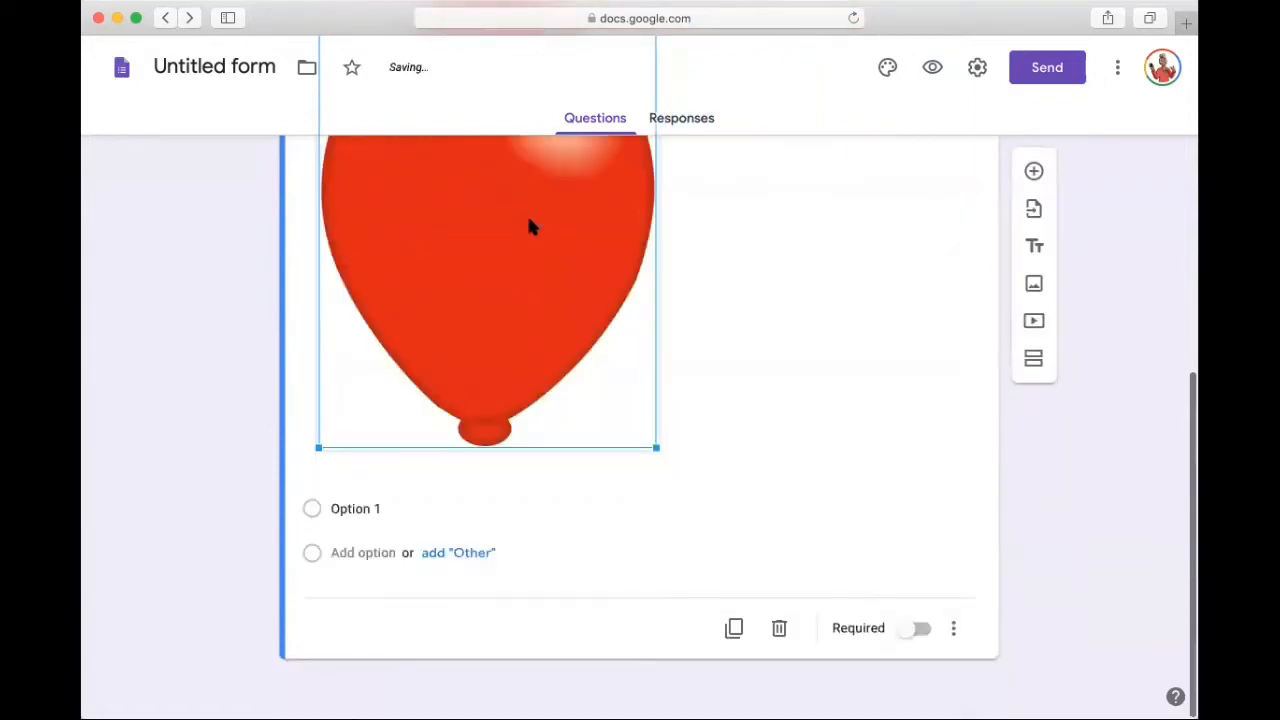
scroll(529, 220, up, 2)
scroll(529, 226, up, 2)
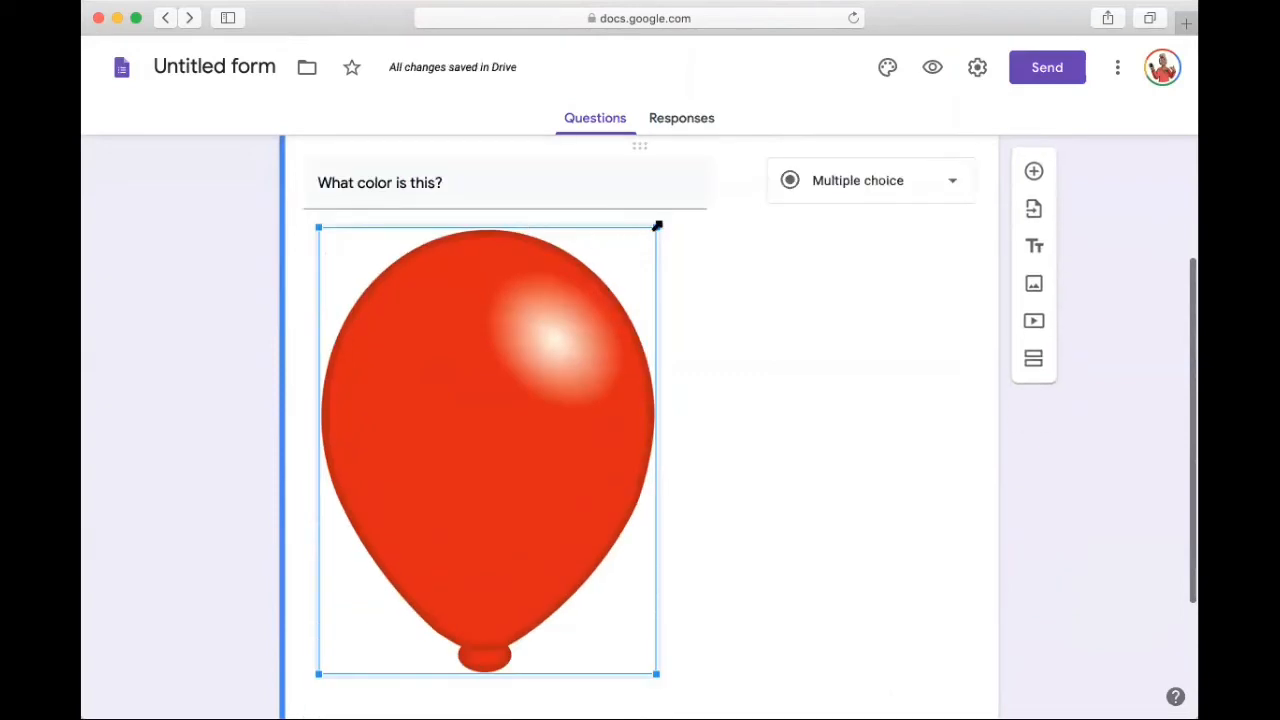
drag(657, 226, 515, 388)
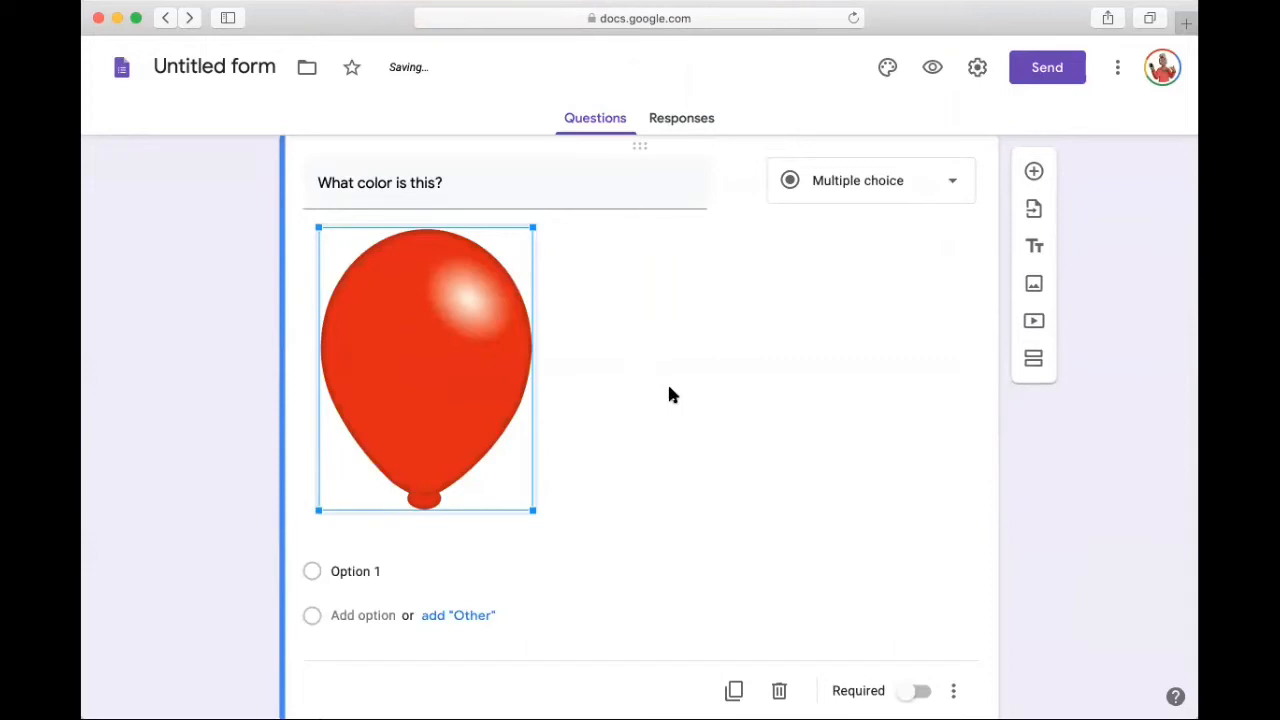
Step: Change the color question's type to Short answer and center-align its balloon image
click(848, 190)
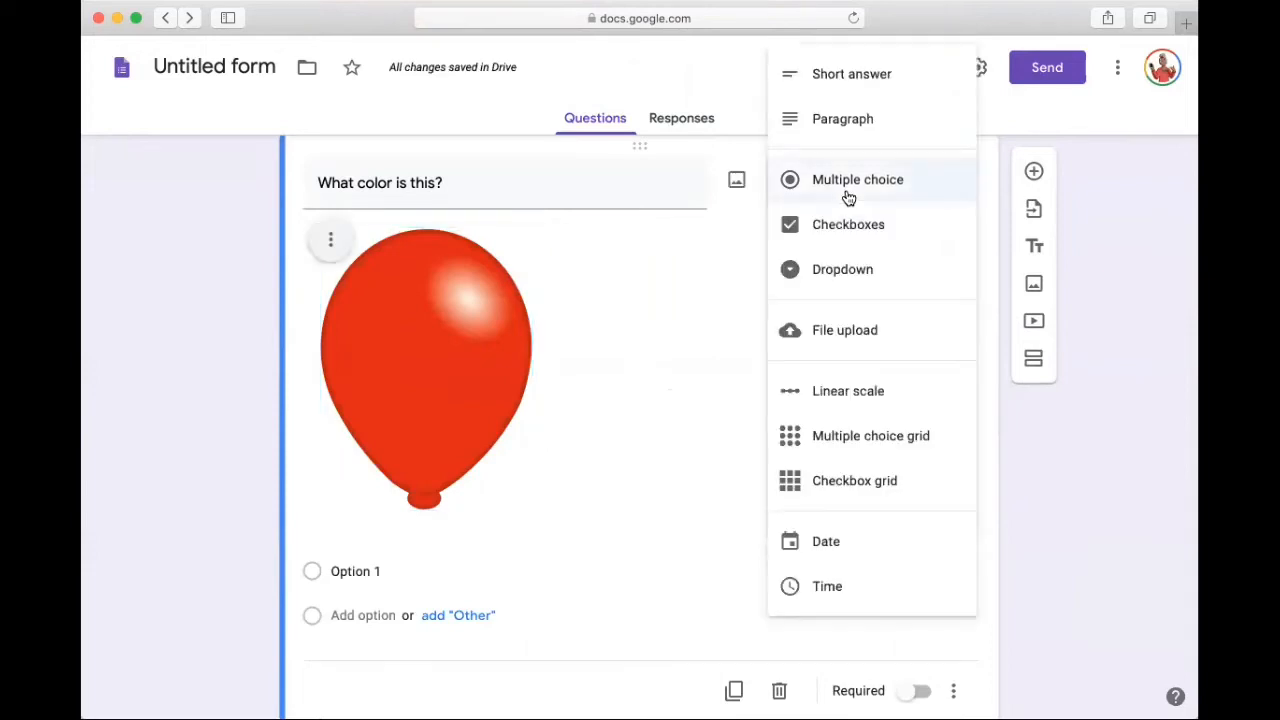
click(834, 86)
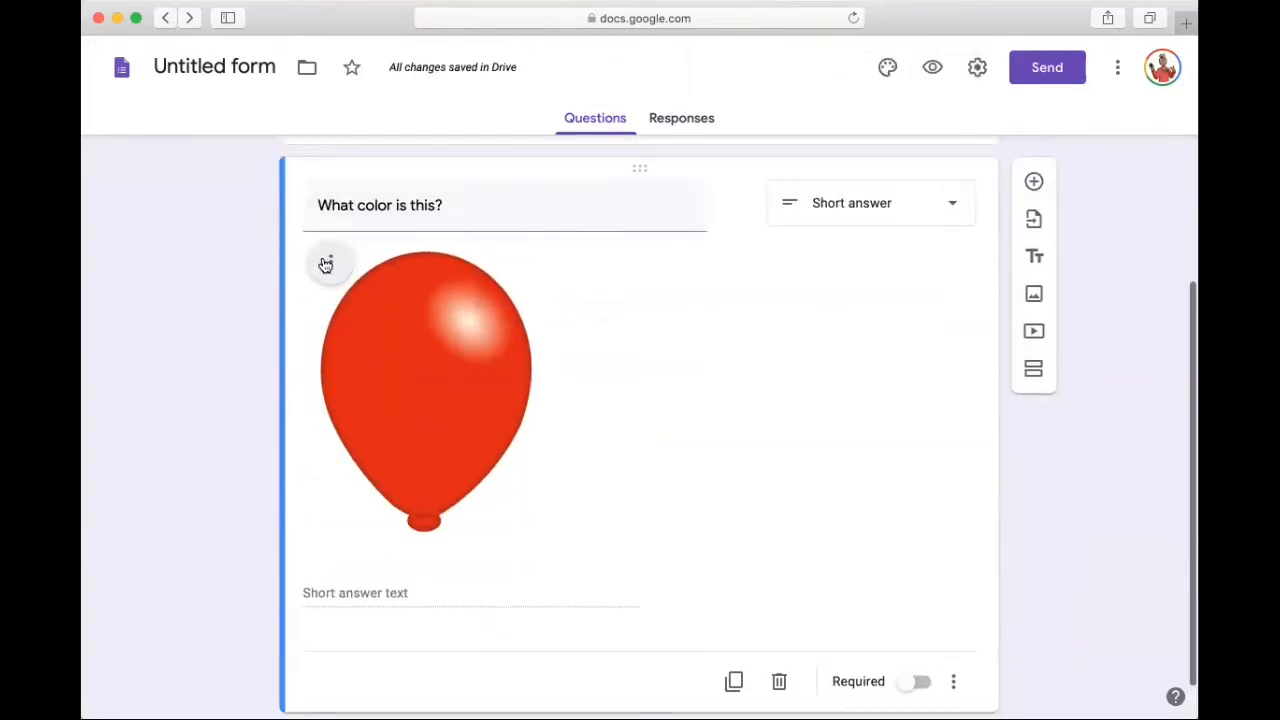
click(327, 266)
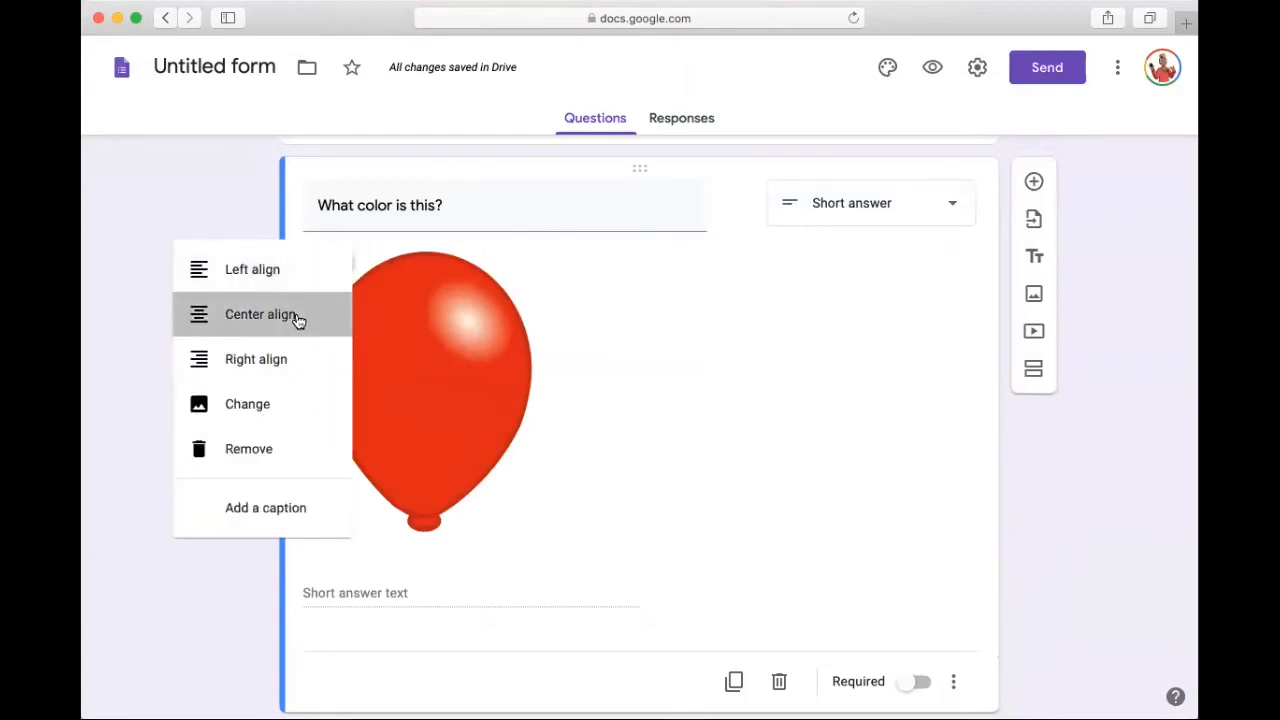
click(297, 318)
Step: Make the color question required and add response validation to it that checks whether the text contains a value
scroll(783, 430, down, 1)
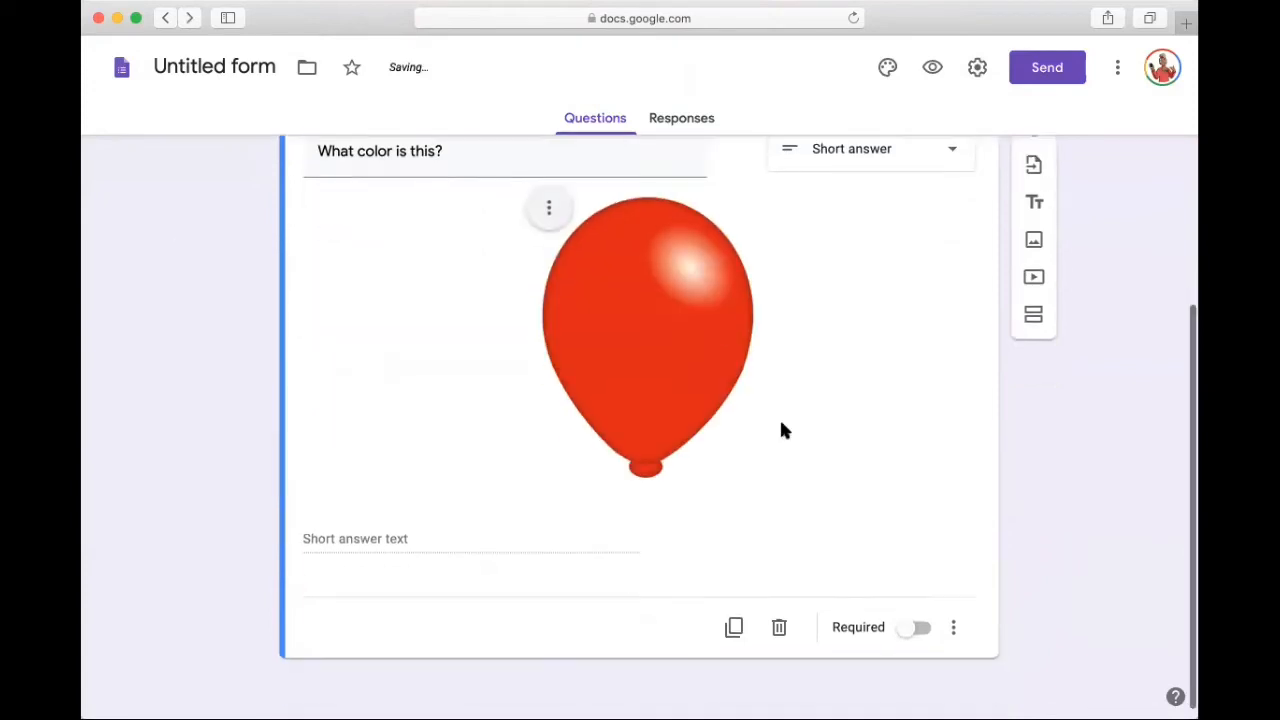
click(900, 630)
click(952, 632)
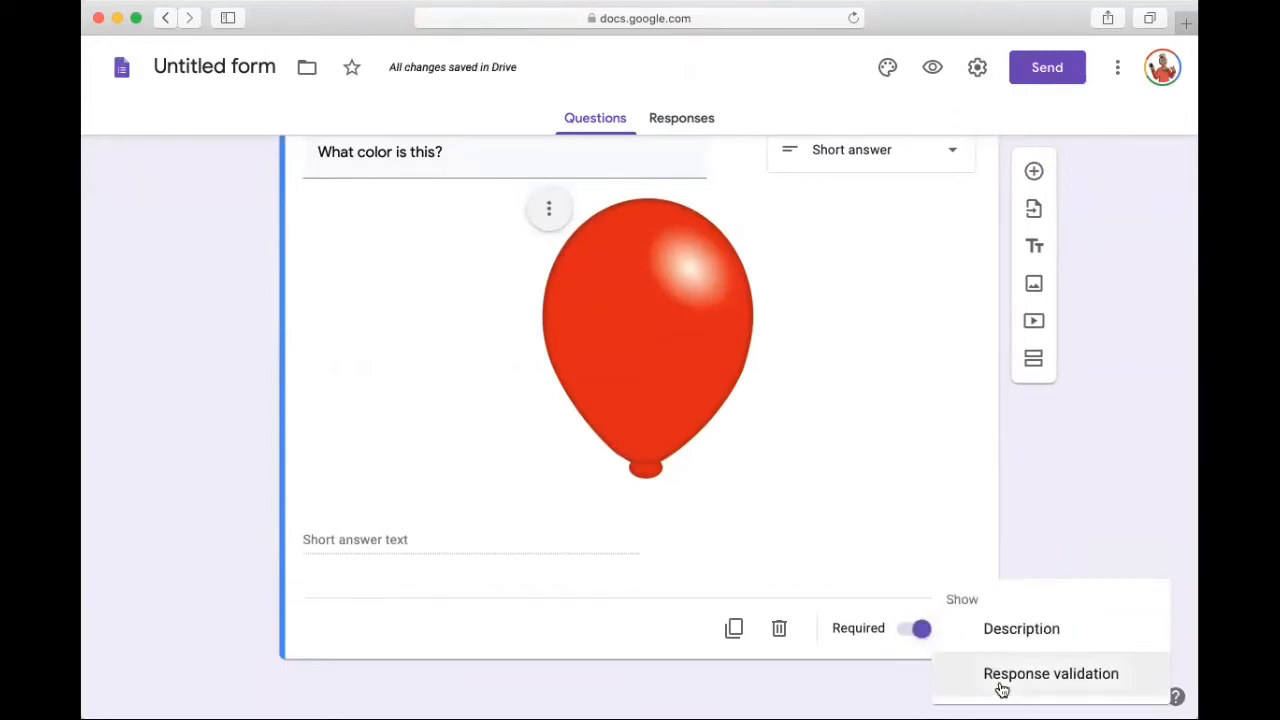
click(1001, 687)
scroll(590, 621, down, 2)
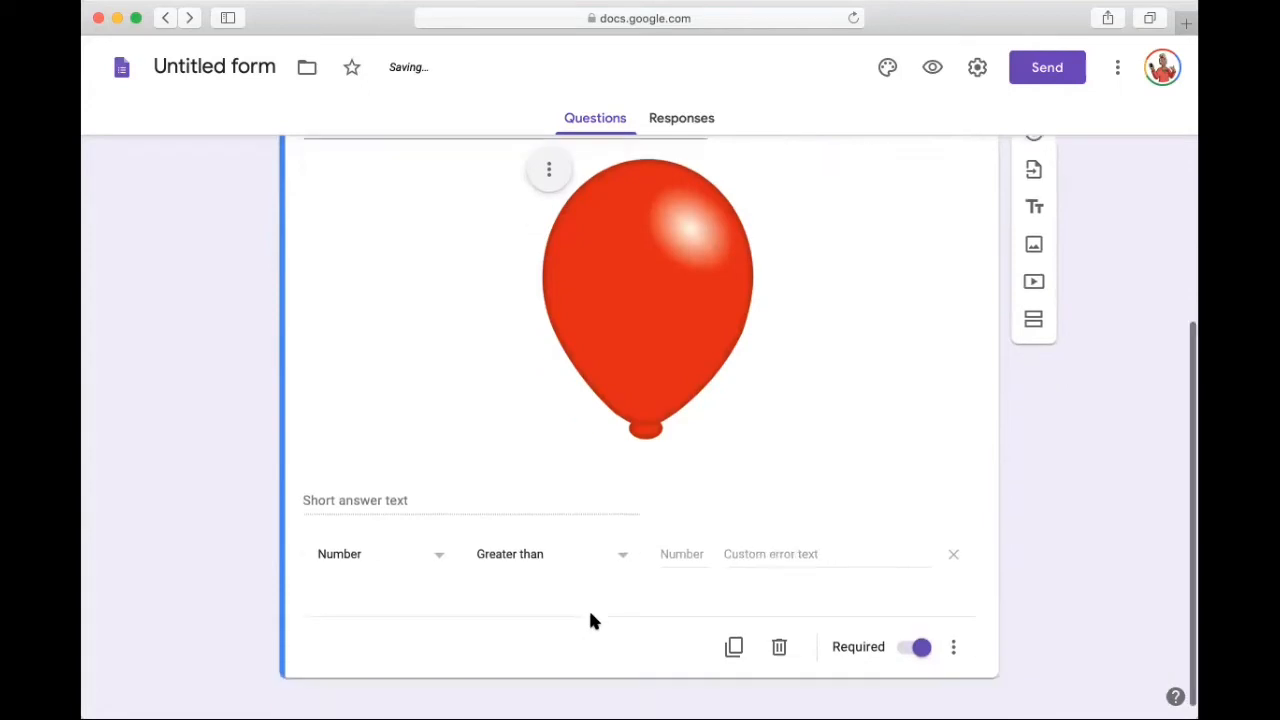
click(346, 536)
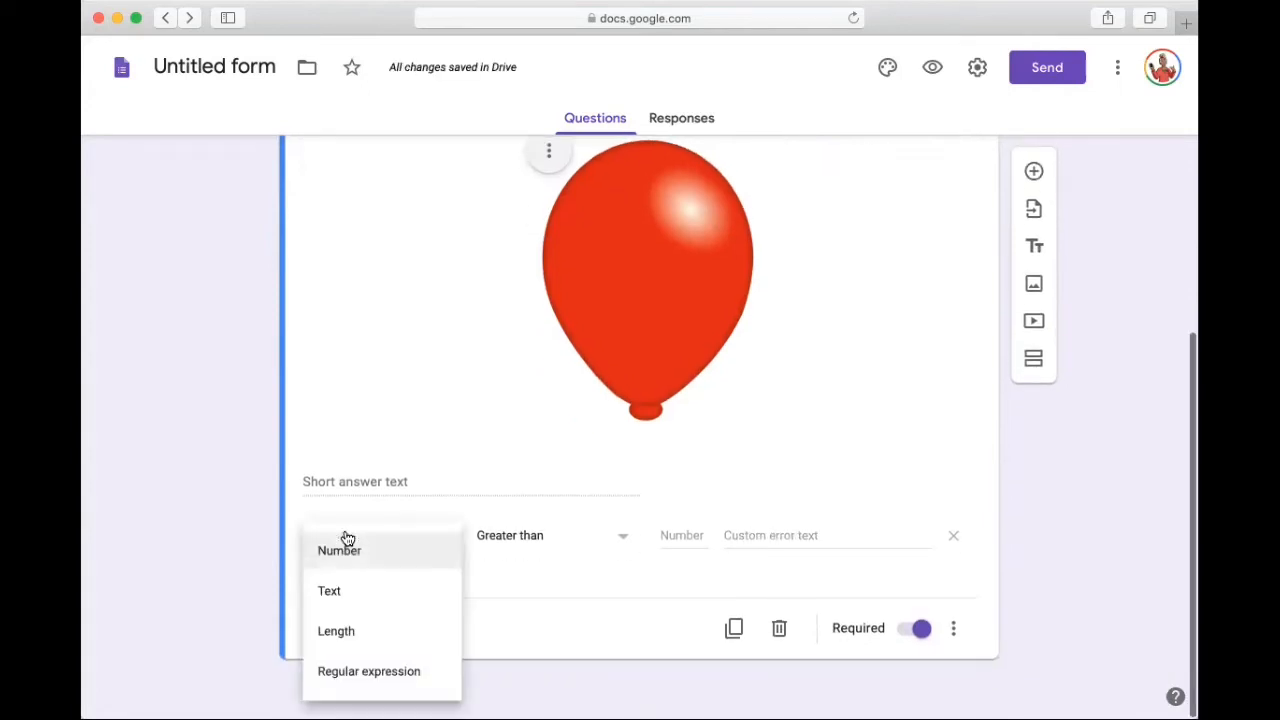
click(340, 603)
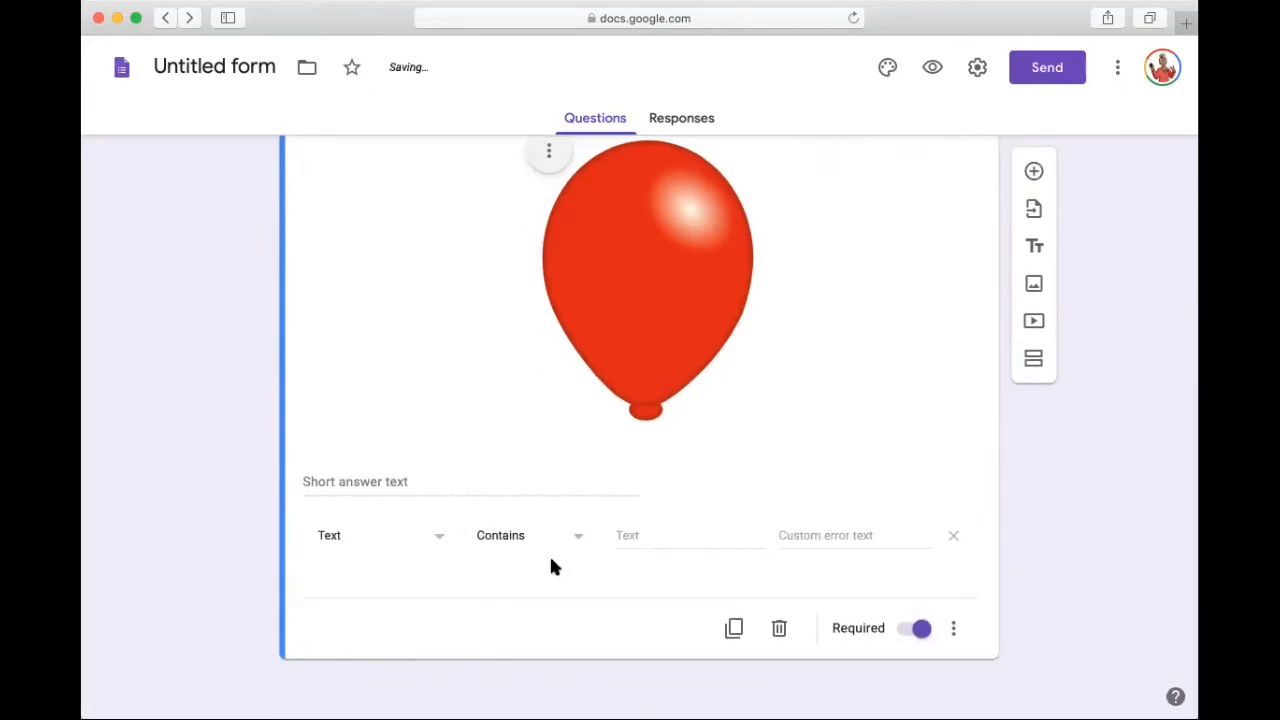
Step: Set the color question's validation to accept answers containing "red", with the custom error text "no!"
click(622, 537)
text(red)
click(849, 538)
text(no!)
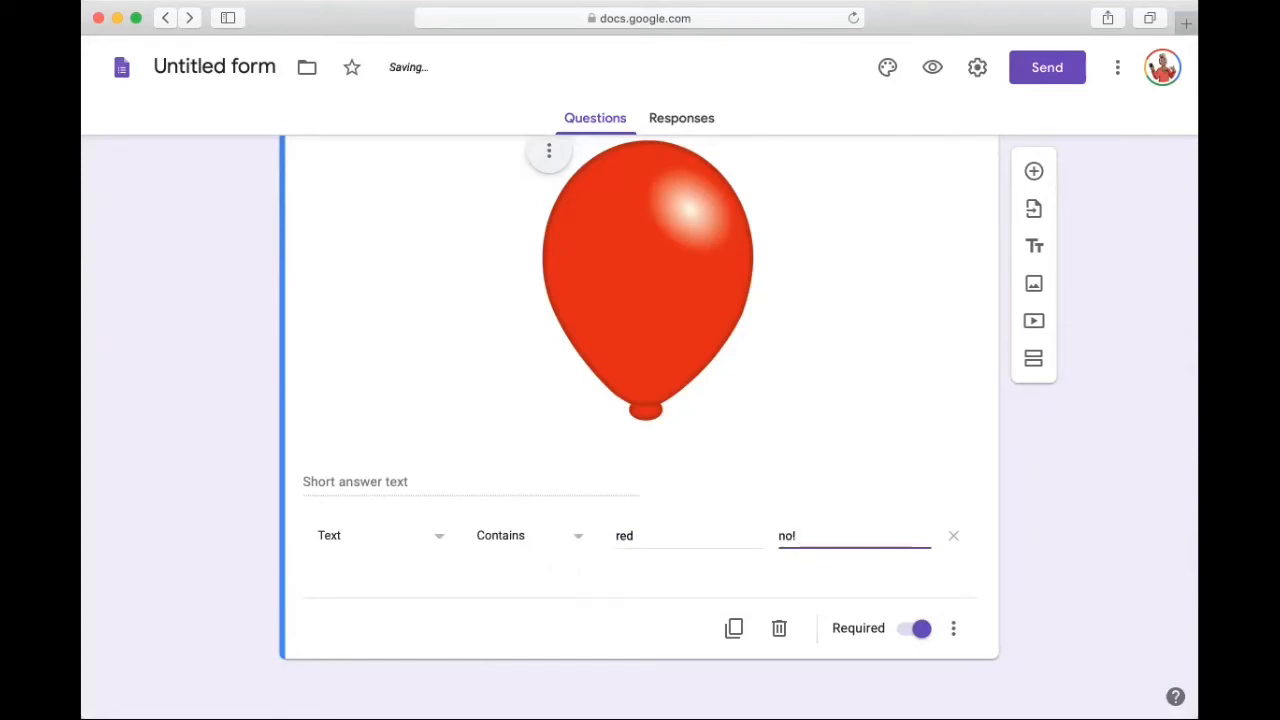
scroll(638, 430, up, 3)
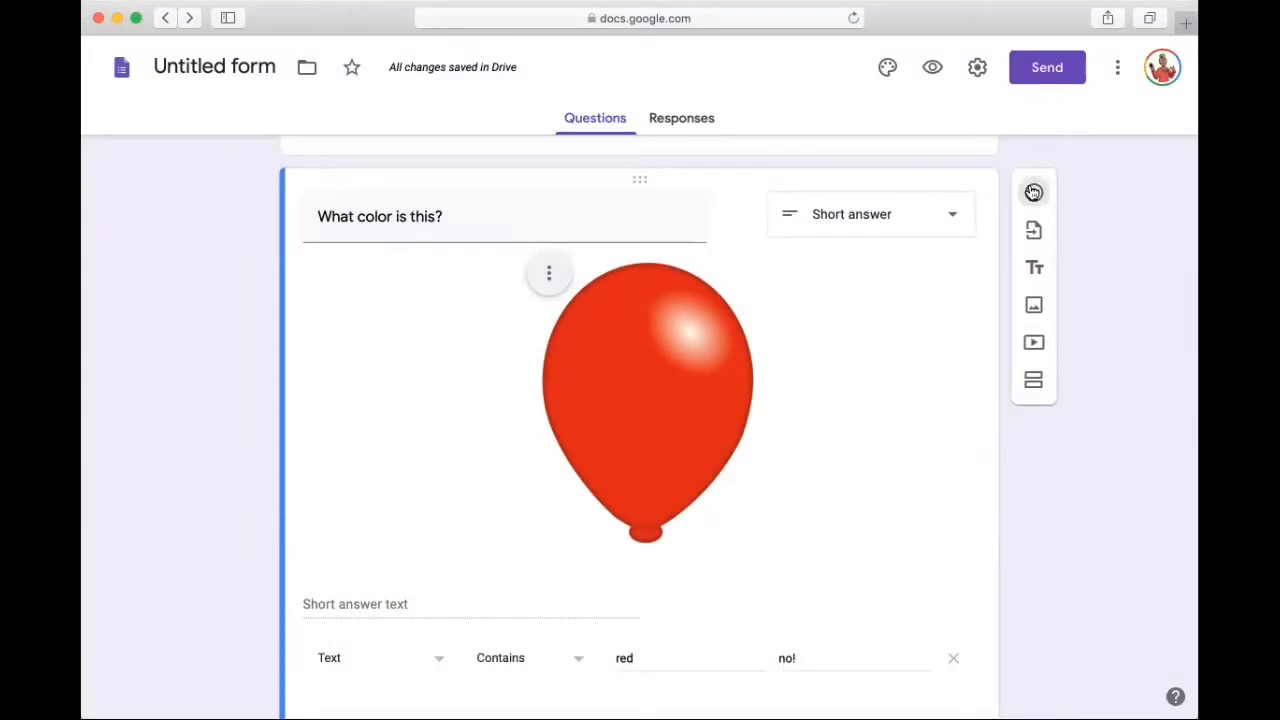
click(1034, 192)
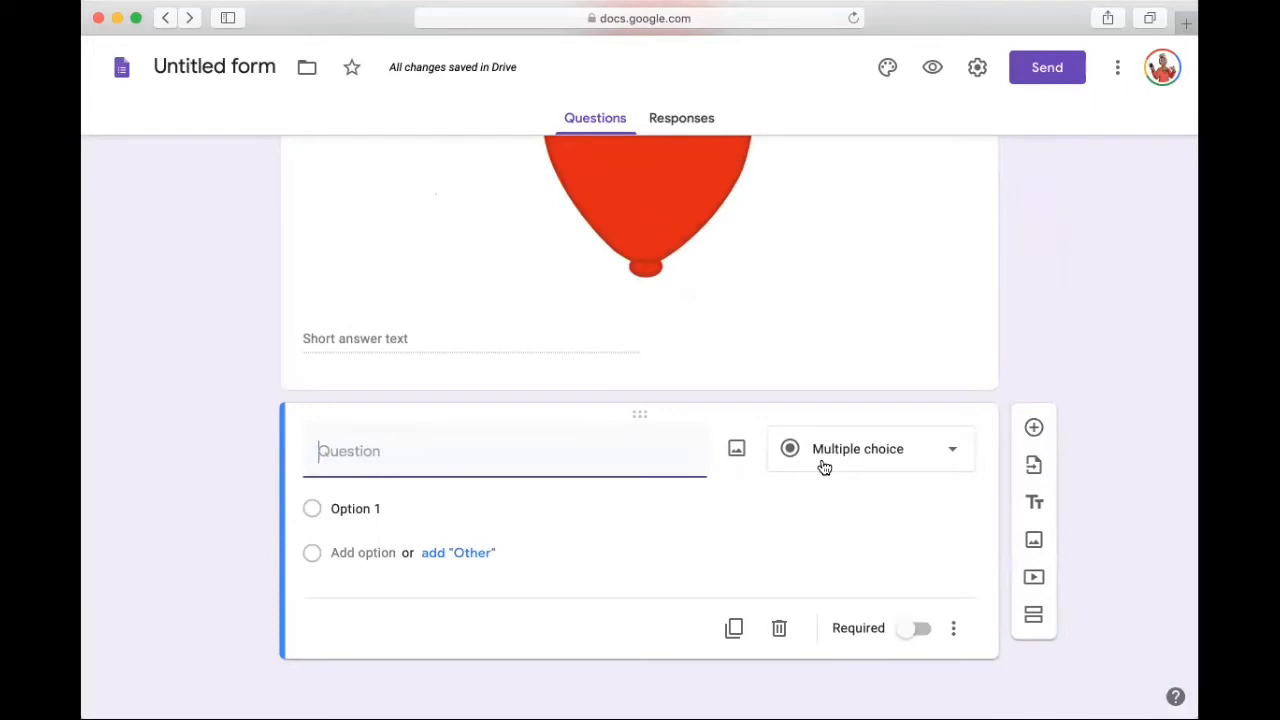
click(779, 630)
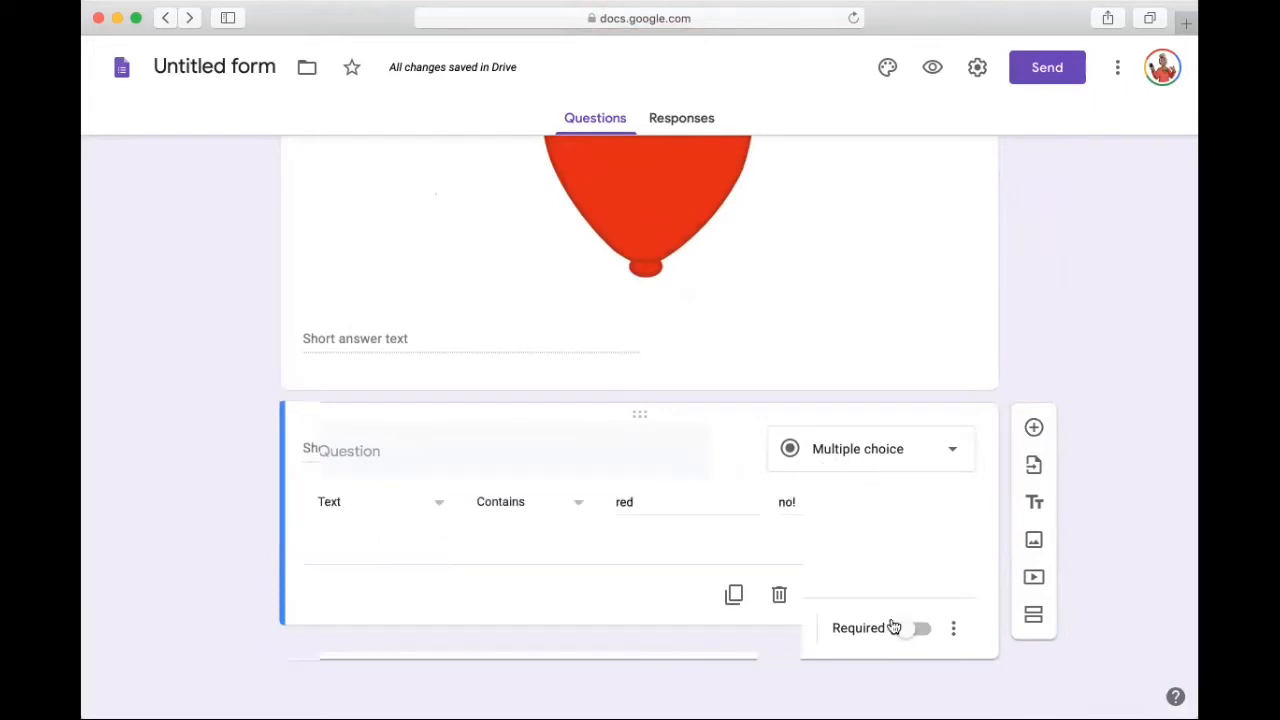
click(914, 627)
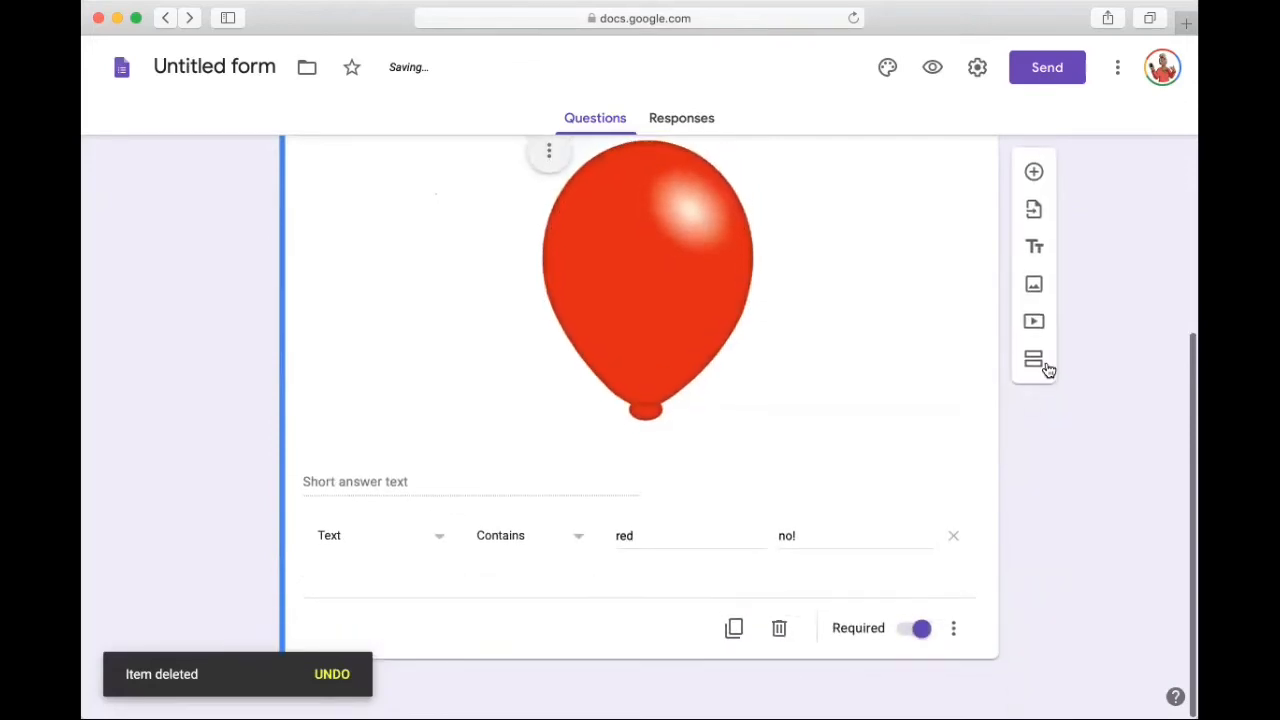
Step: Search YouTube for "dog" and insert the video "Baby Dogs - Cute and Funny Dog Videos Compilation #20" below the color question
click(1031, 318)
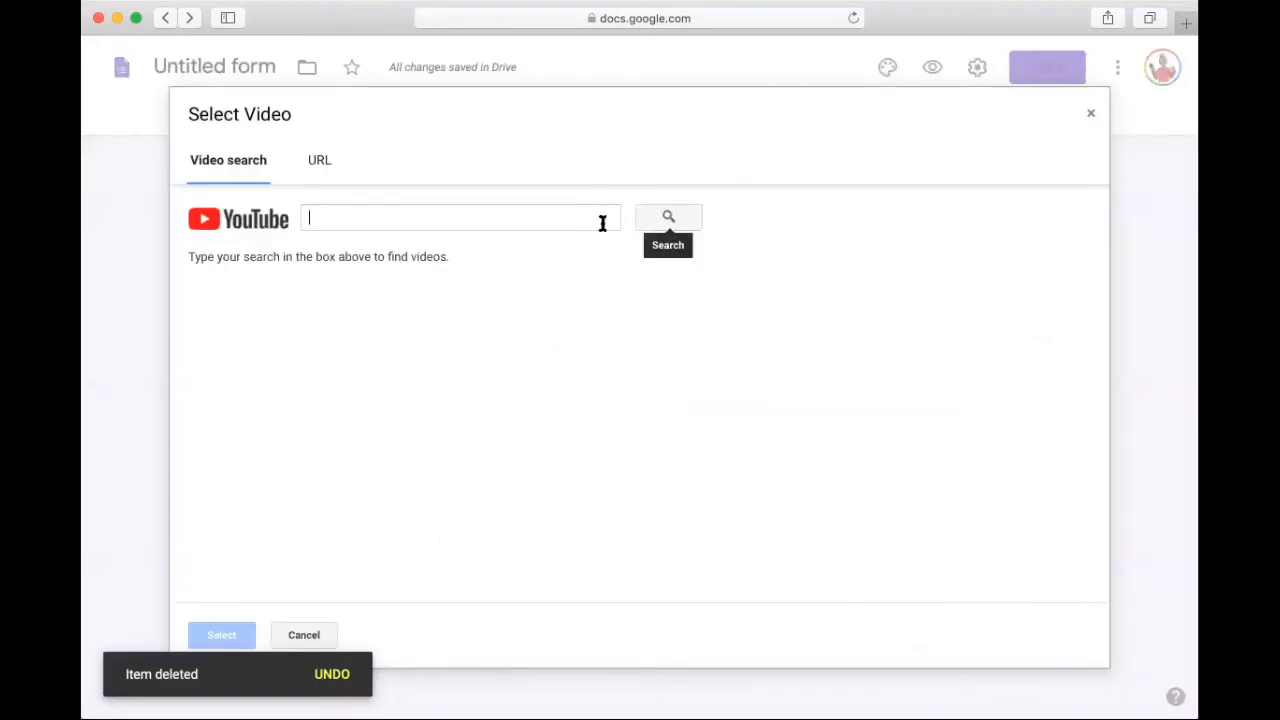
text(dog)
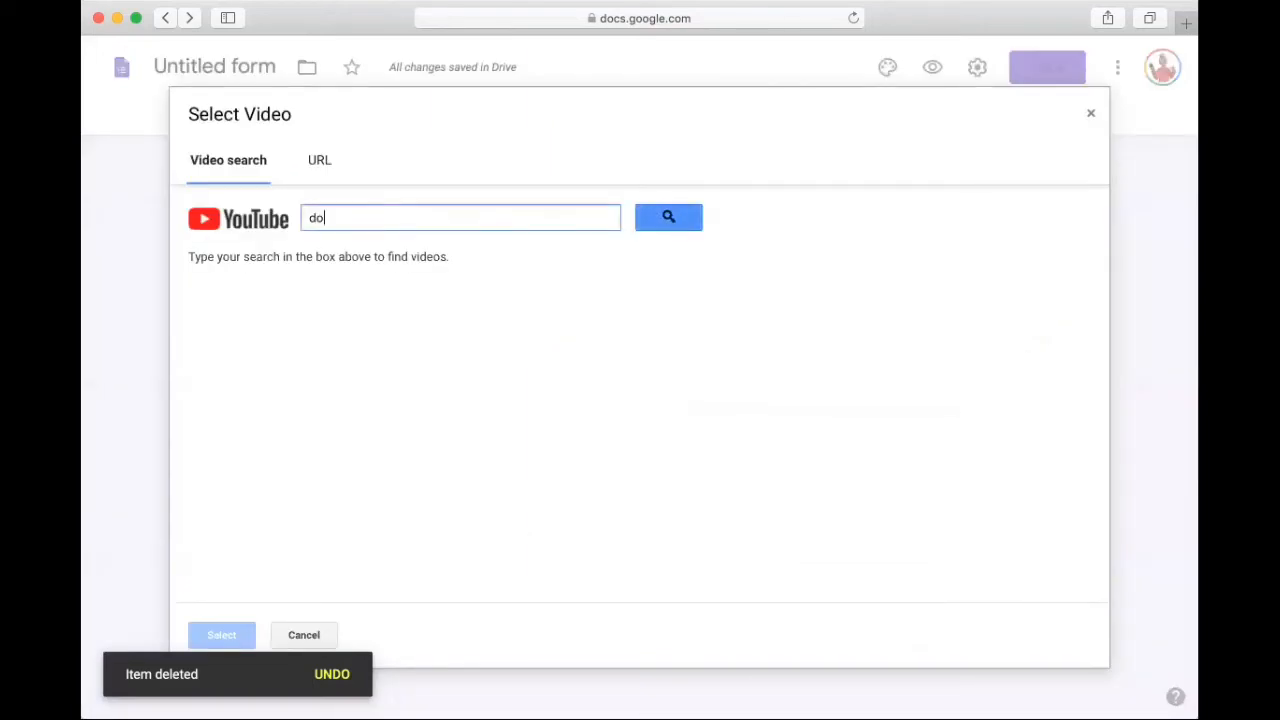
click(664, 222)
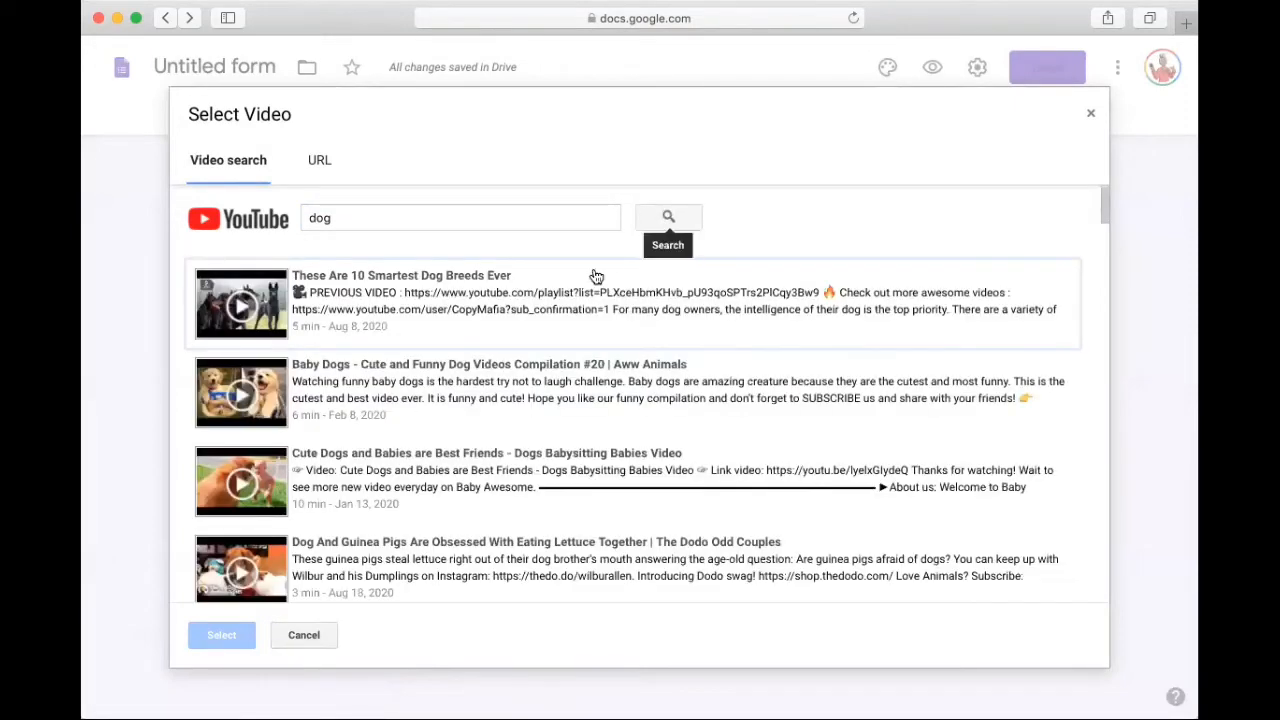
click(494, 395)
click(222, 636)
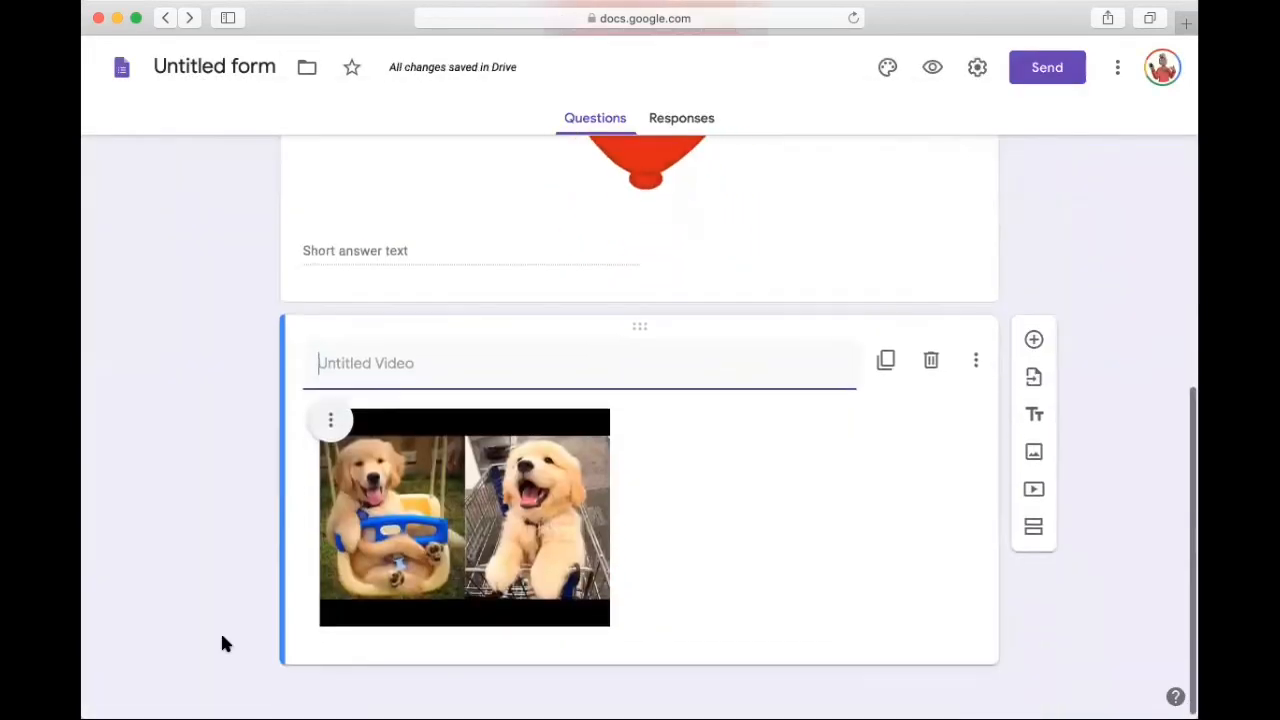
Step: Title the dog video "Which breed of animal is featured here?"
text(Whi)
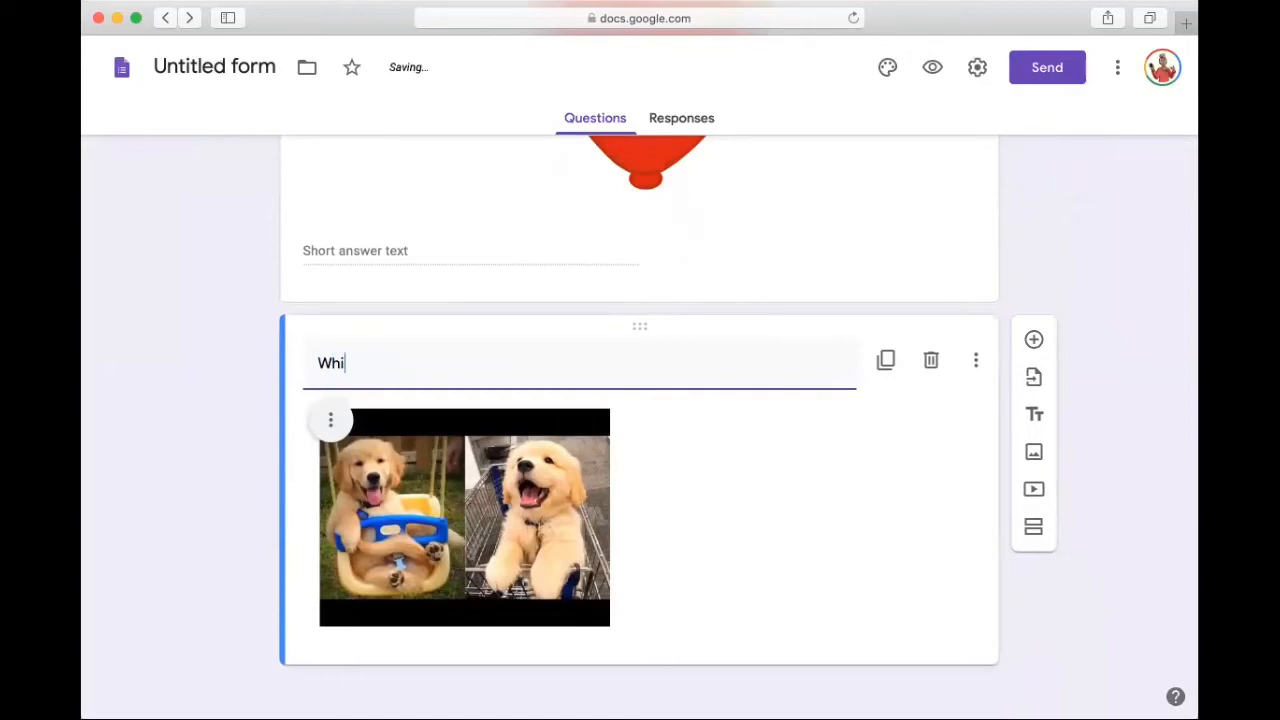
text(ch breed of animal)
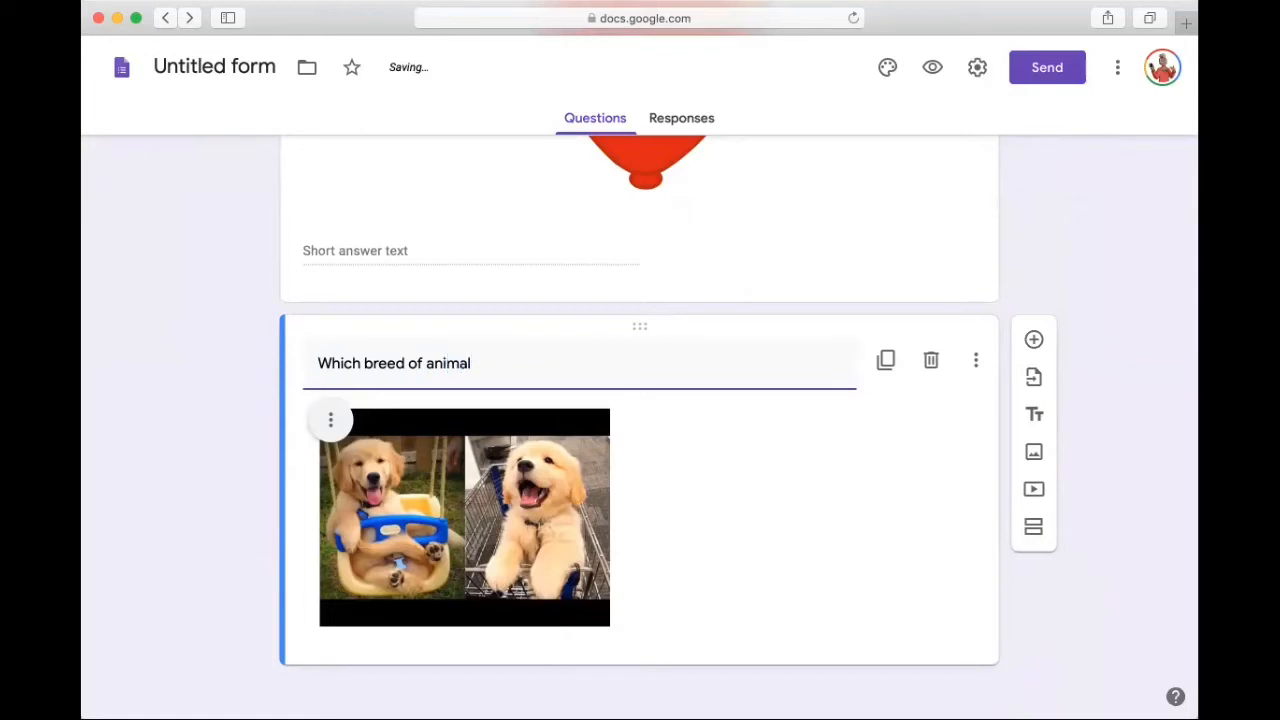
text( is featured here?)
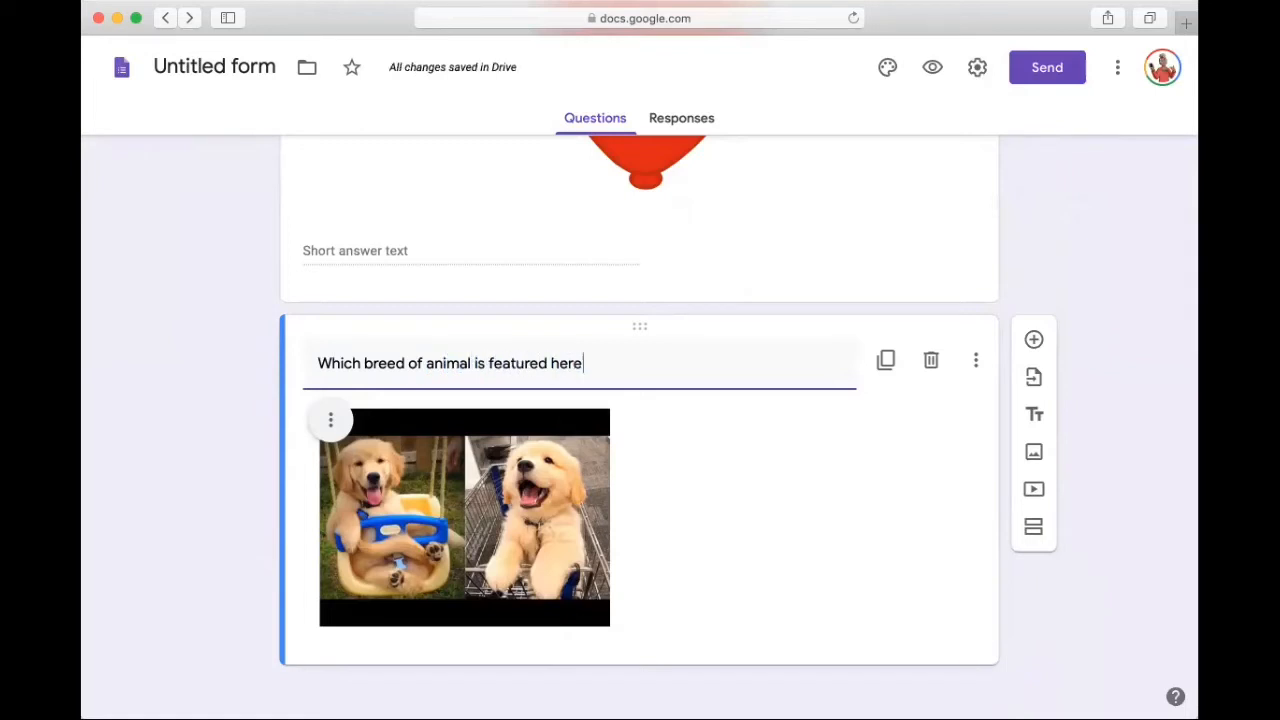
Step: Center-align the dog video and add a new question below it
click(331, 420)
click(292, 484)
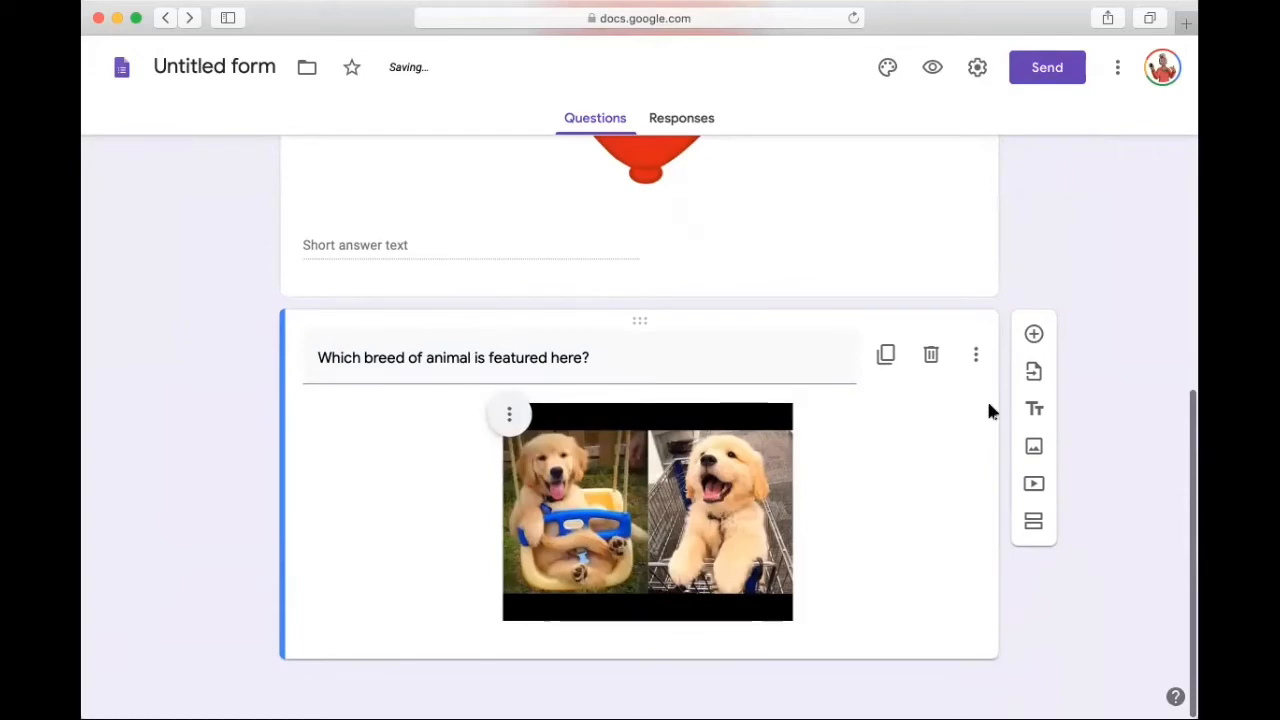
click(1034, 334)
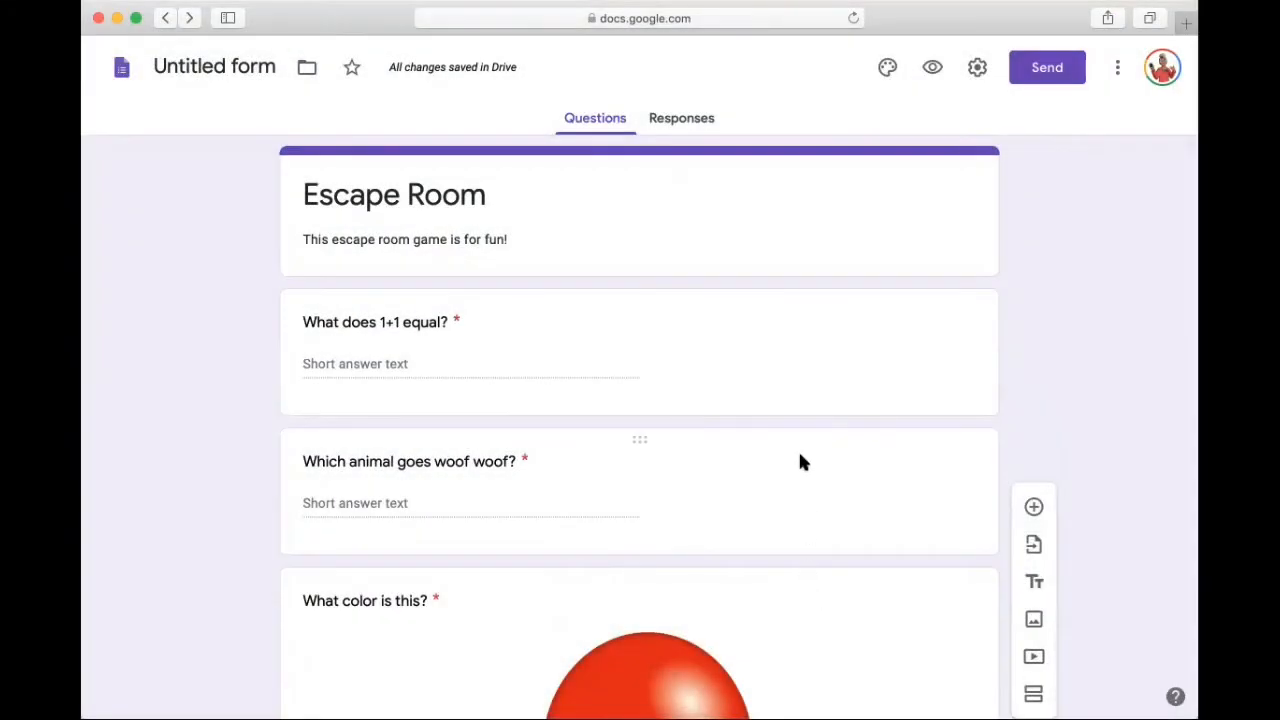
Step: Set the form's header image to the black-and-blue butterfly on red flowers from the Work and School themes
click(888, 70)
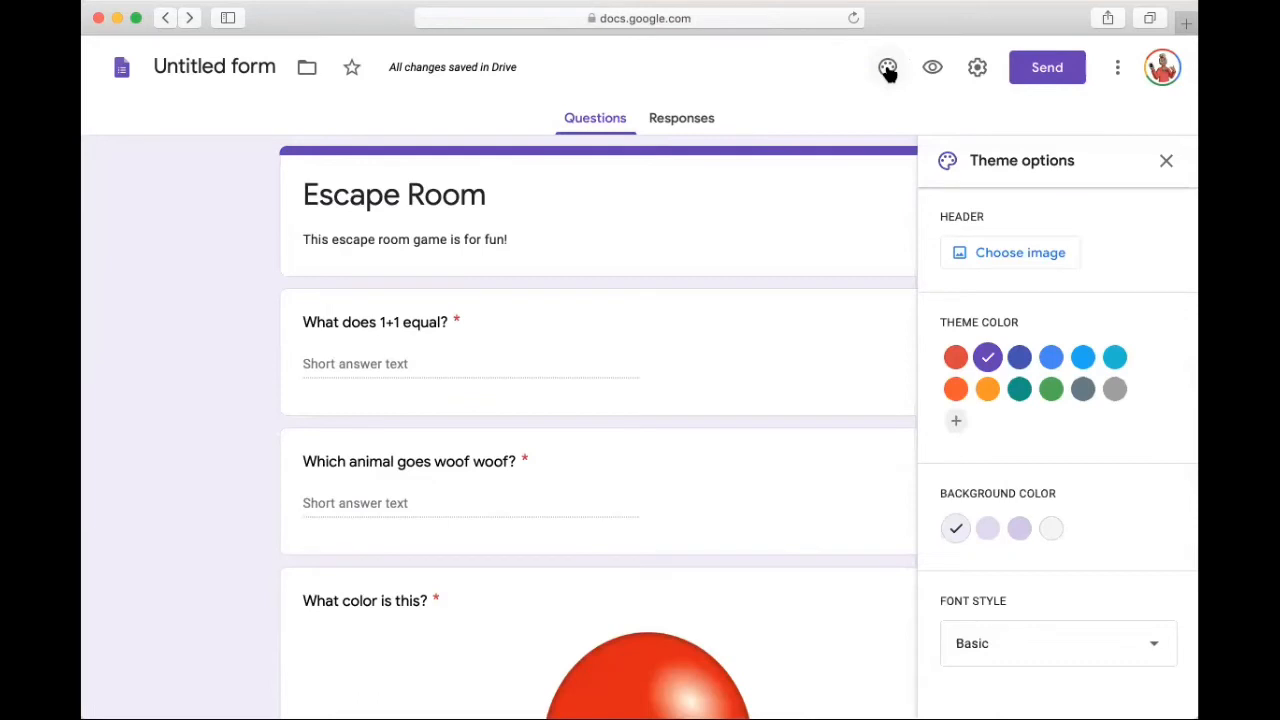
click(994, 264)
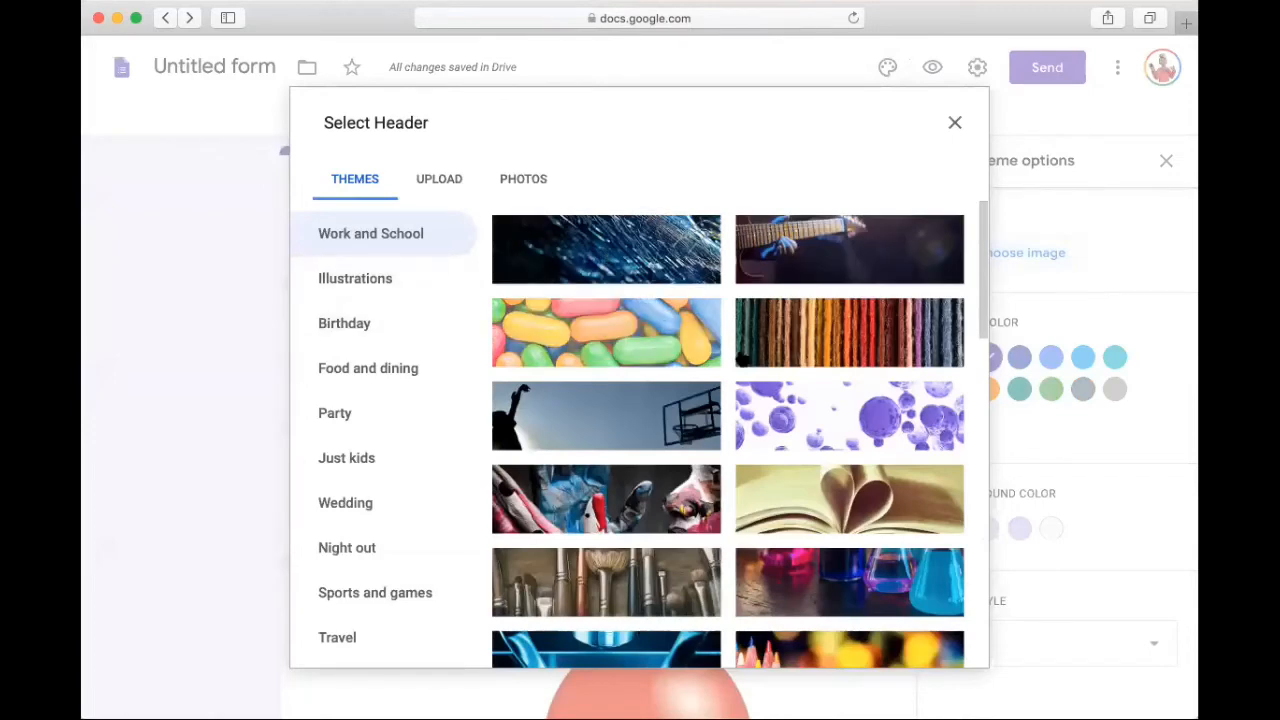
scroll(733, 483, down, 10)
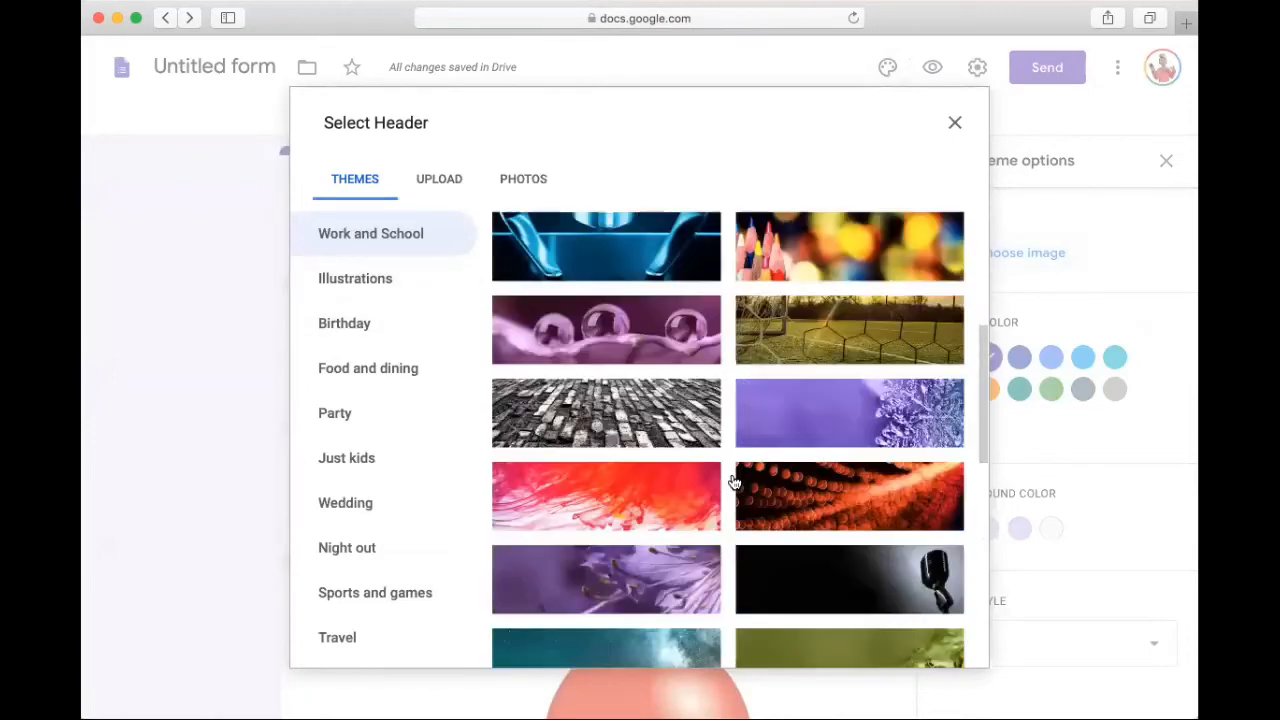
scroll(733, 483, down, 2)
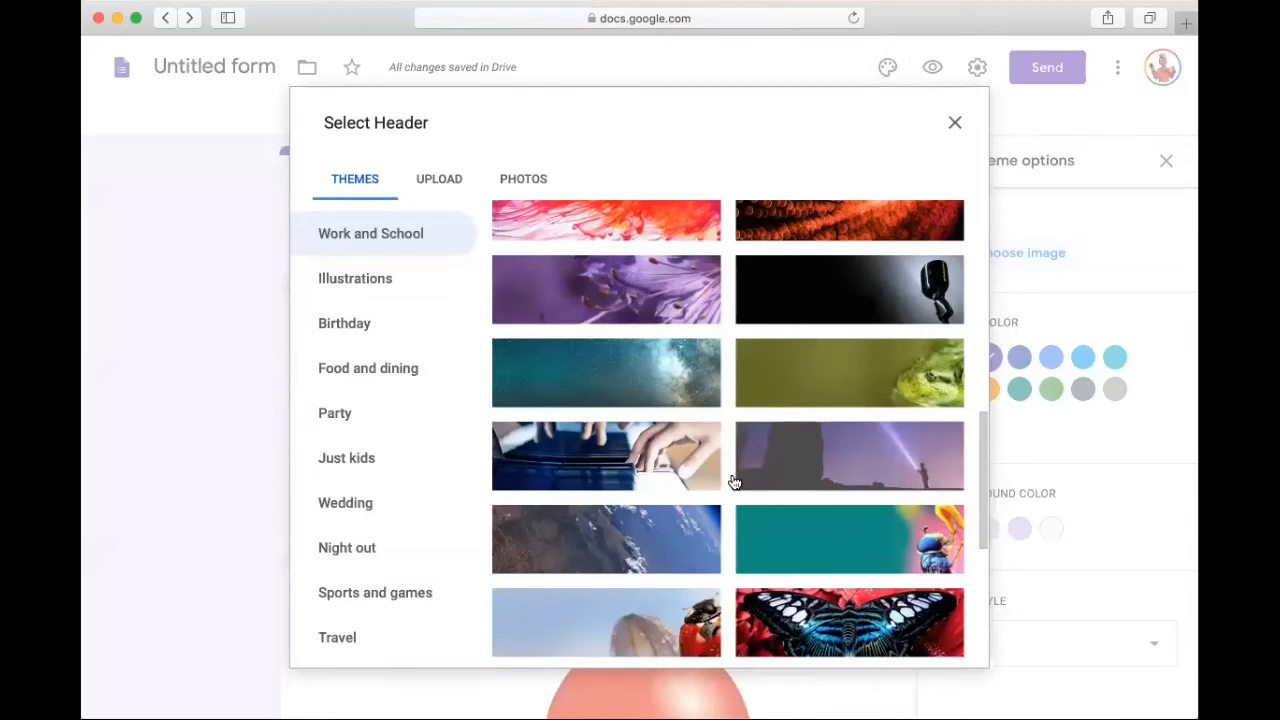
scroll(733, 483, down, 10)
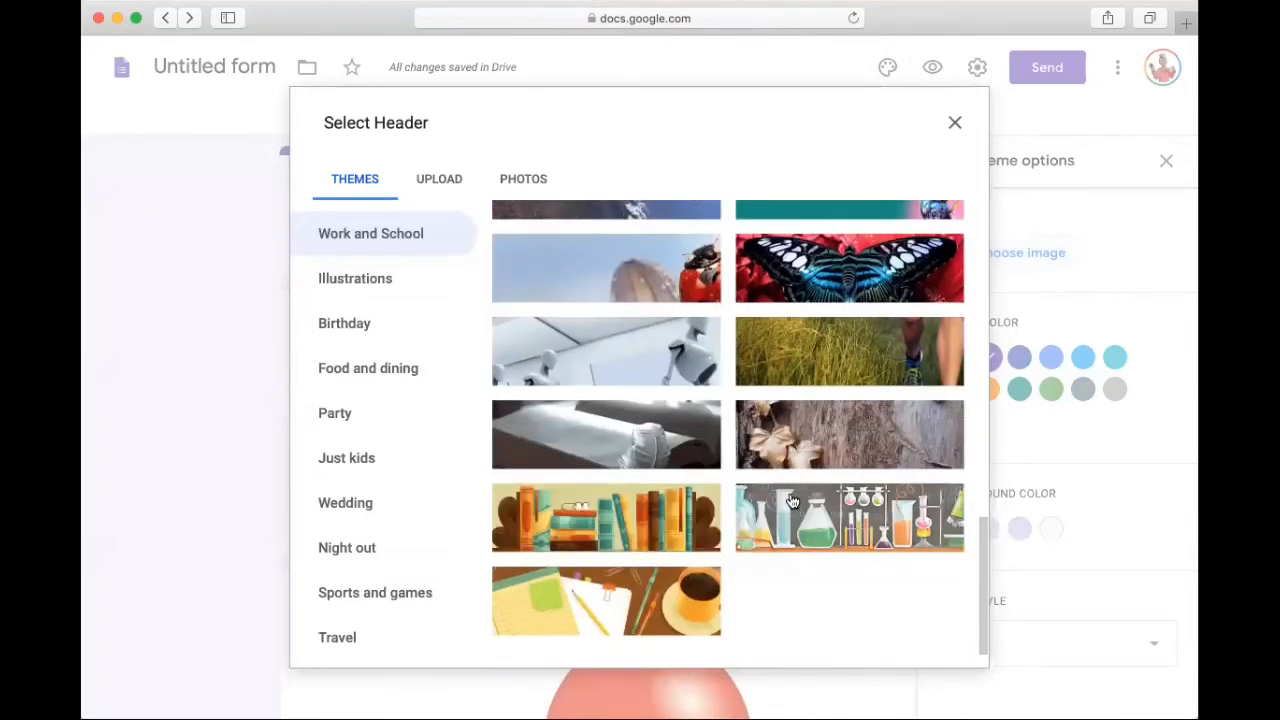
click(812, 272)
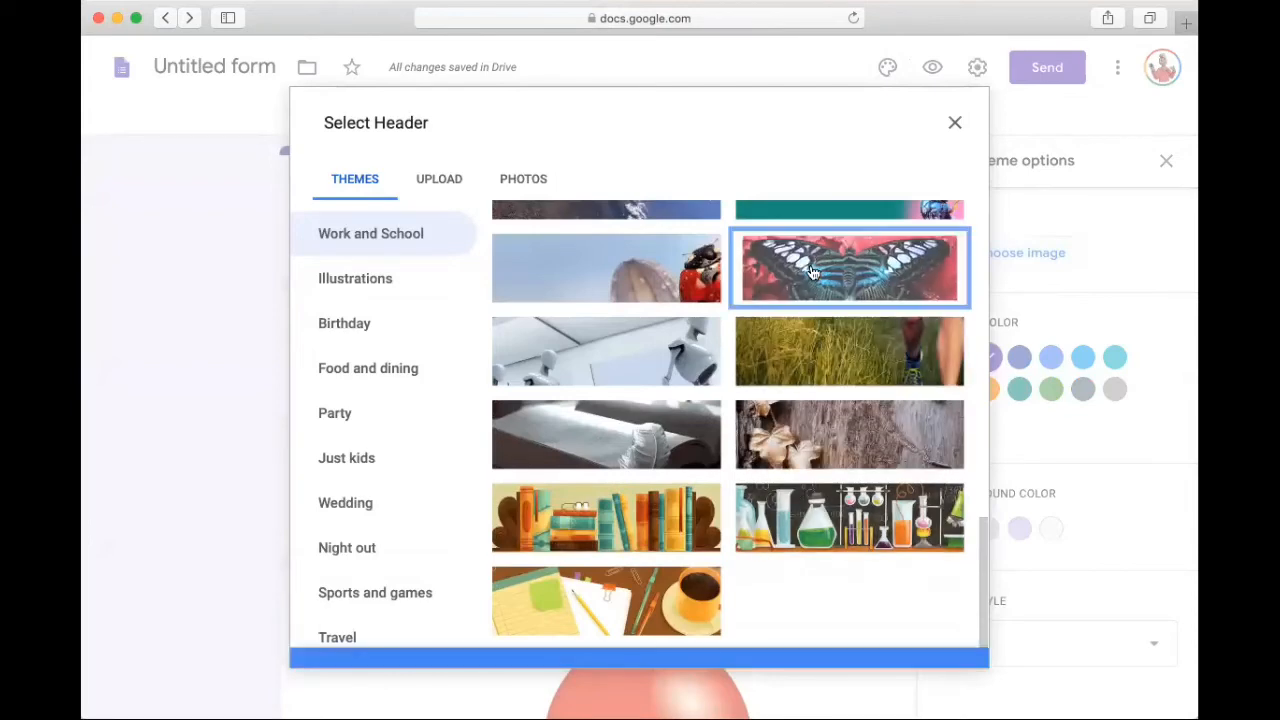
click(941, 648)
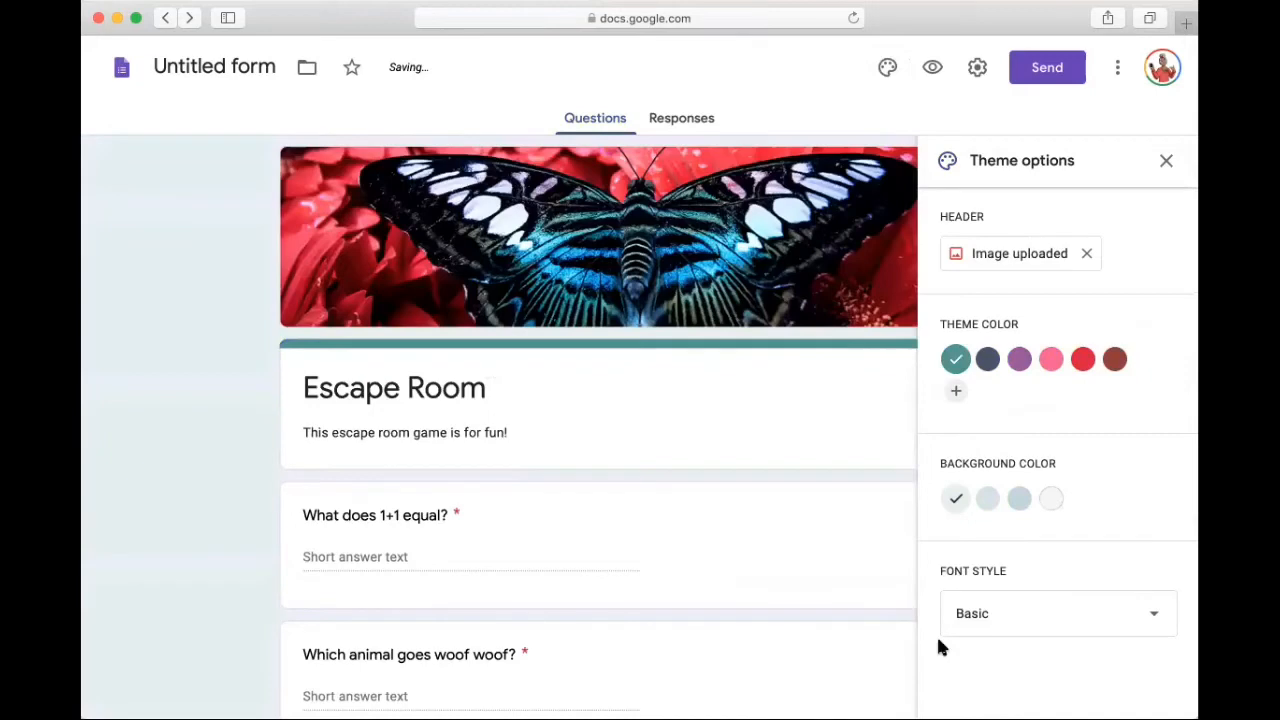
Step: Look over the form with its new theme and open the form's preview
scroll(697, 512, down, 2)
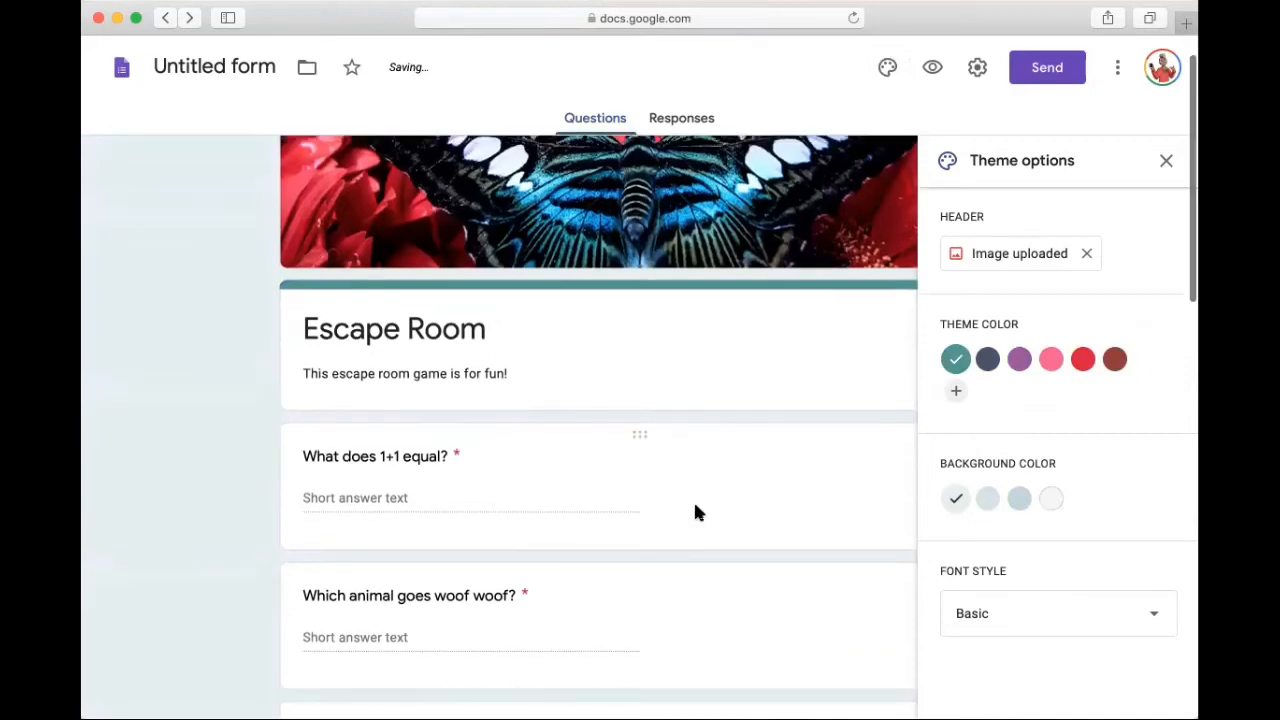
scroll(697, 512, down, 3)
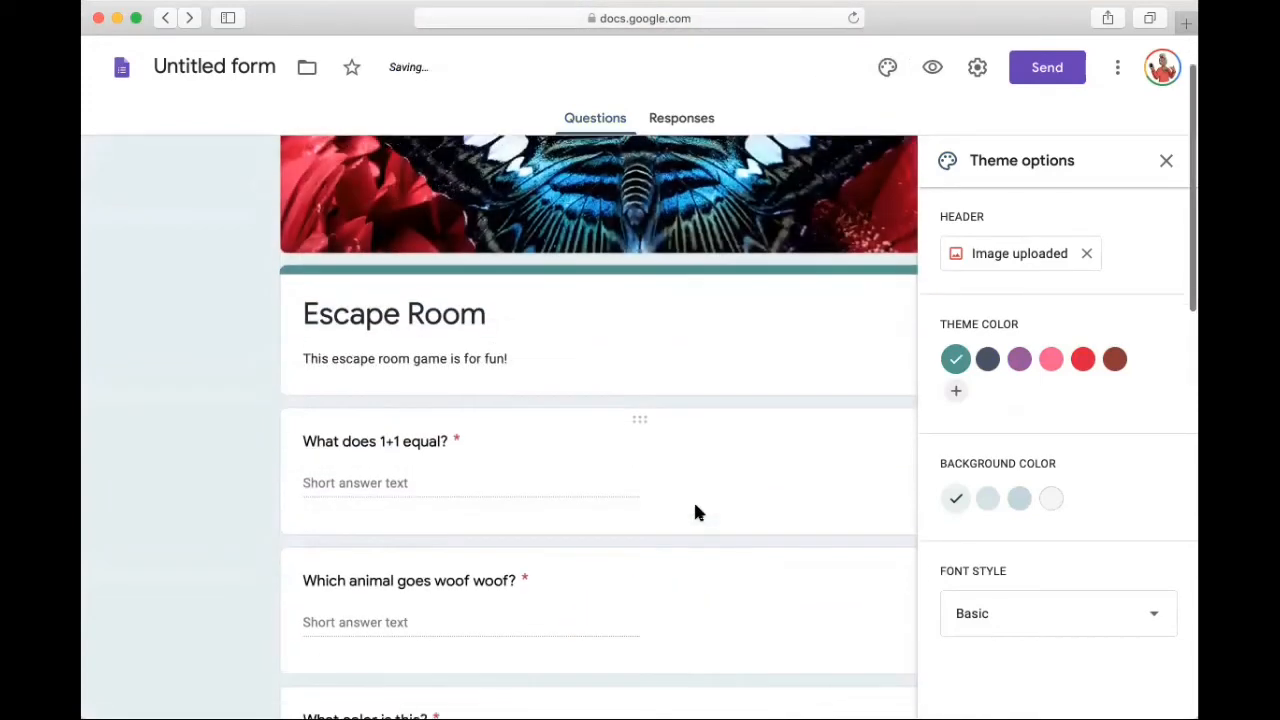
scroll(697, 512, down, 3)
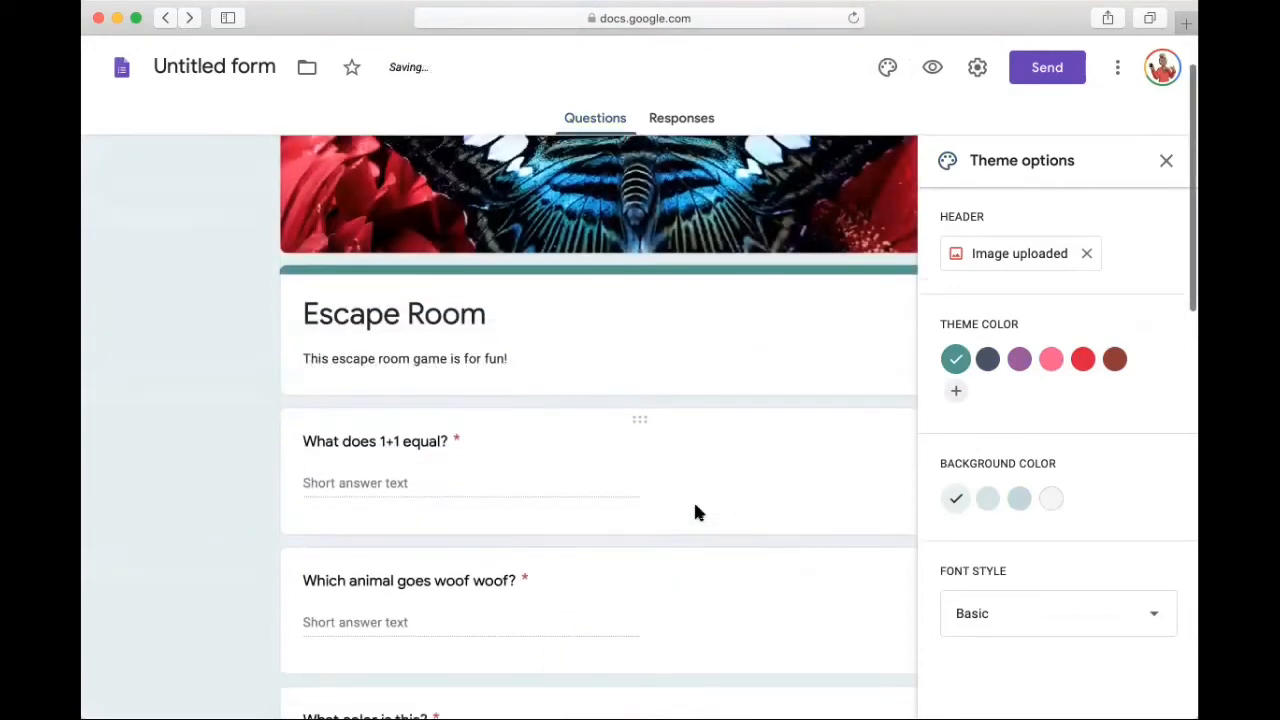
scroll(697, 512, down, 3)
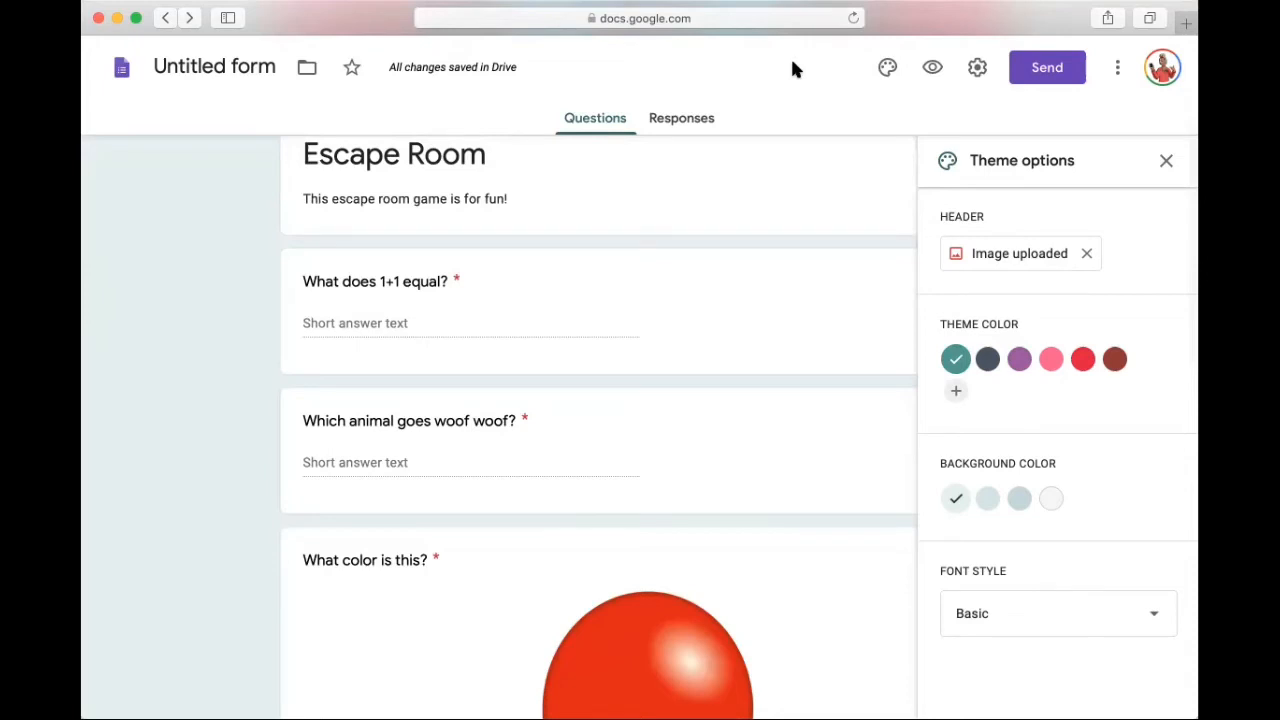
click(929, 66)
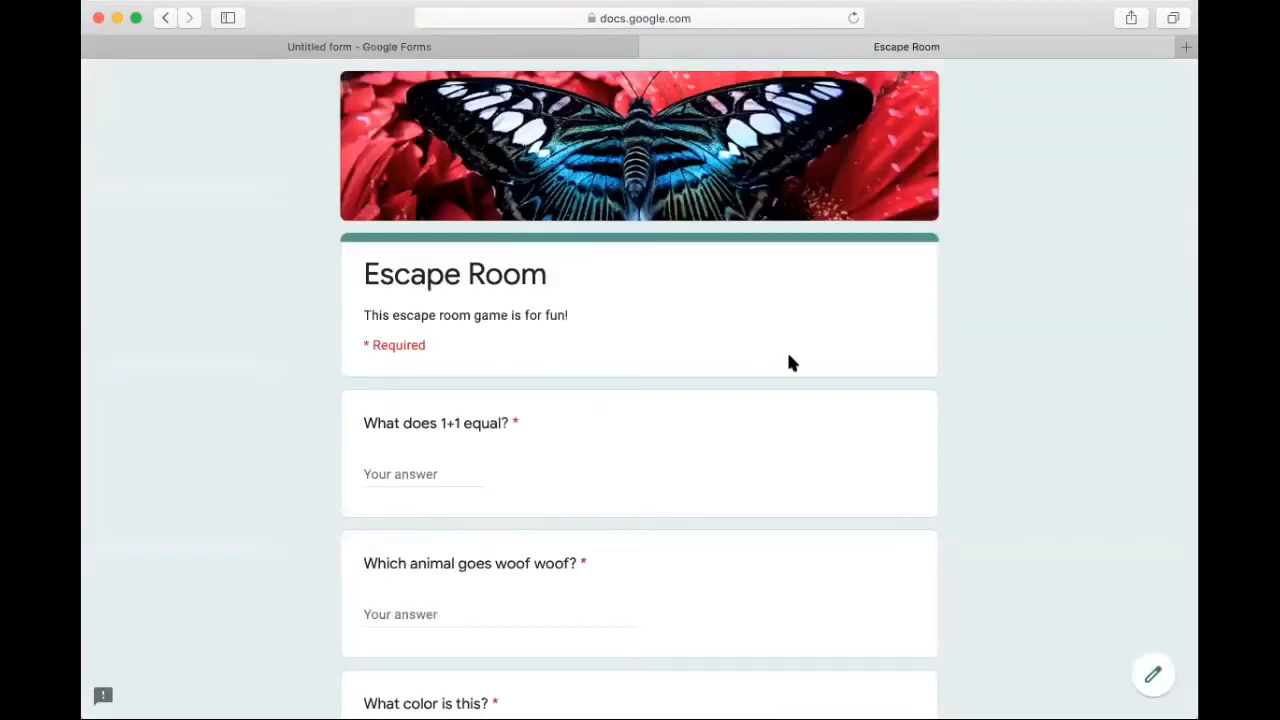
Step: Test the 1+1 question's validation in the preview with the answer 3, and replace it with 2
scroll(789, 362, down, 3)
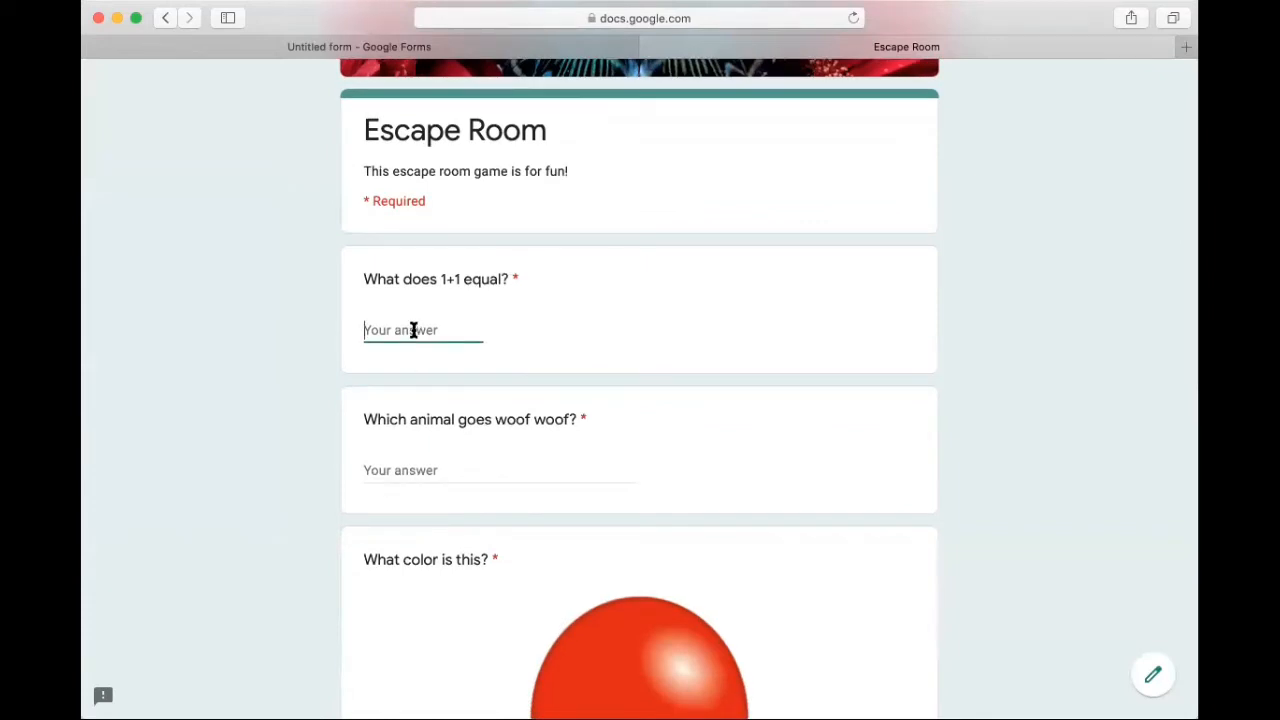
text(3)
click(284, 450)
click(391, 328)
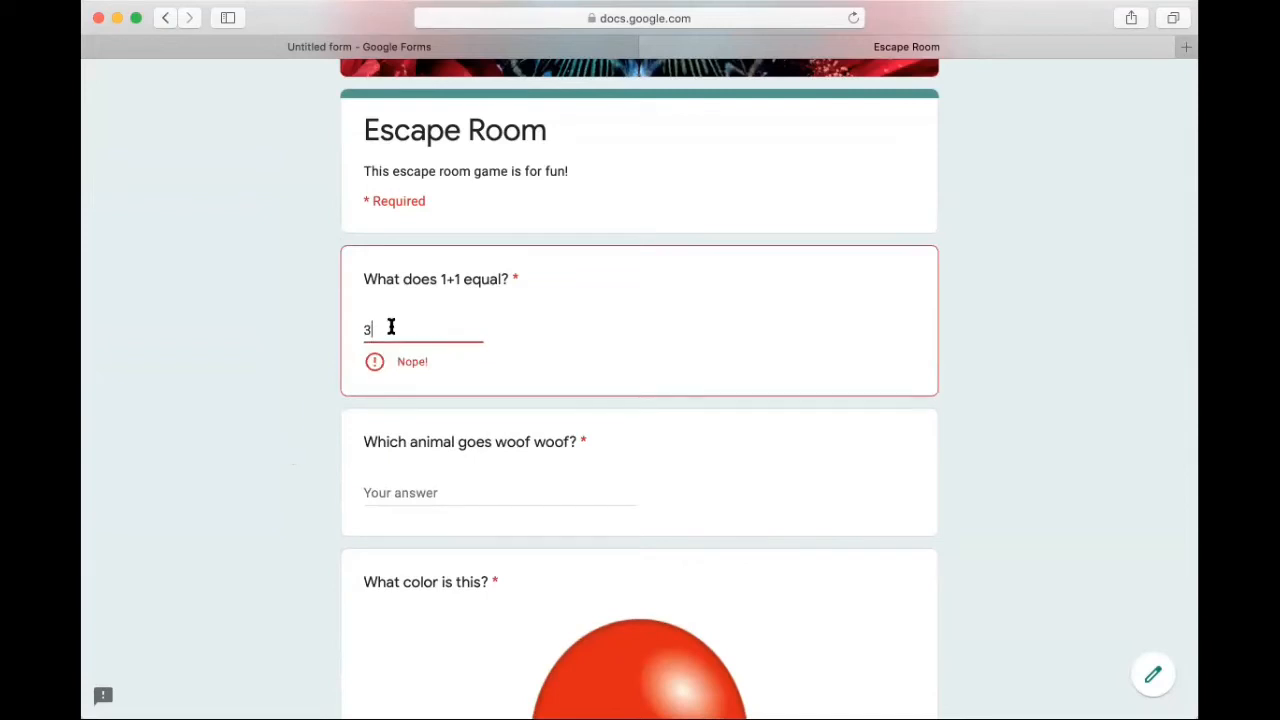
key(BackSpace)
text(2)
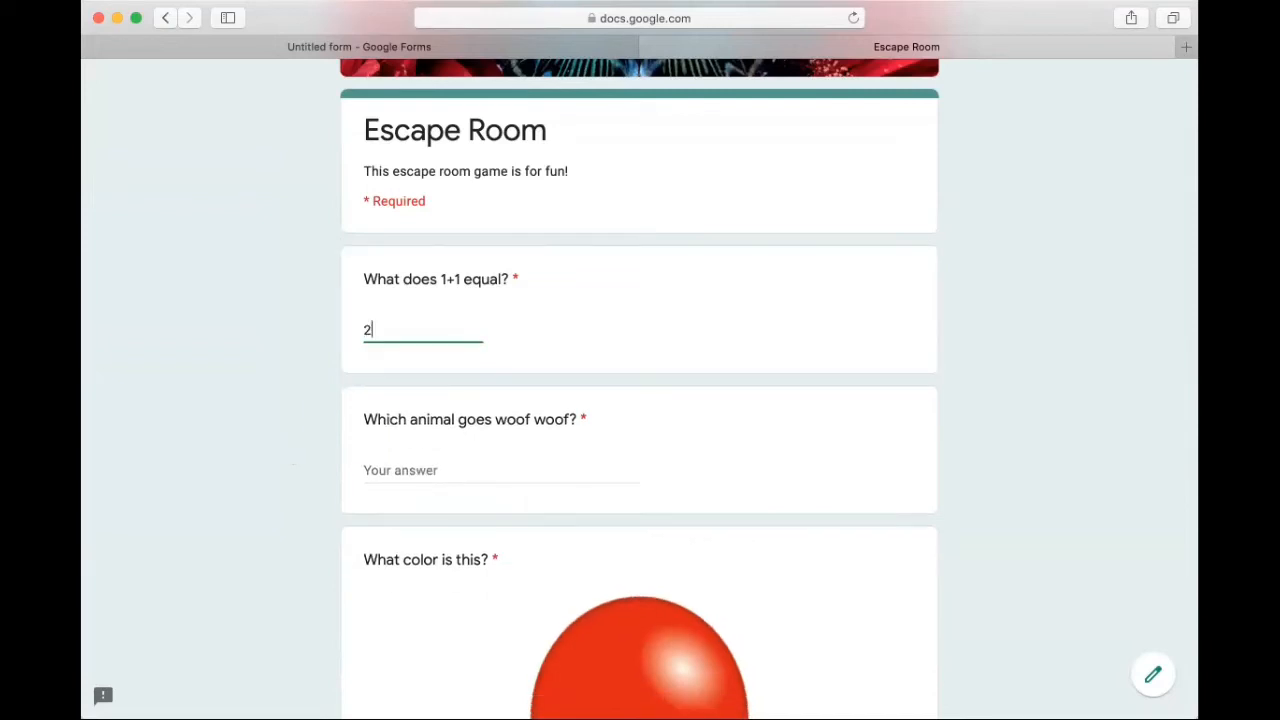
click(323, 387)
Step: Test the woof woof question's validation in the preview with the answer cat, and replace it with dog
click(419, 470)
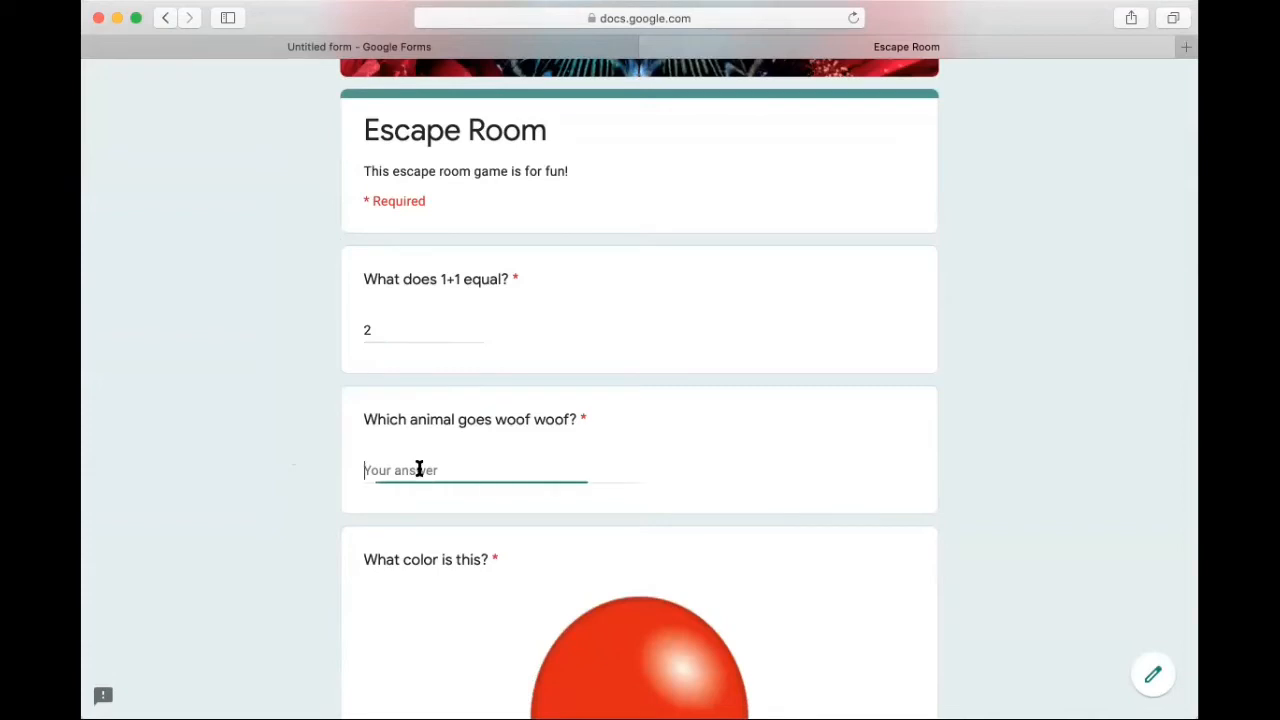
text(cat)
click(333, 557)
scroll(331, 545, down, 3)
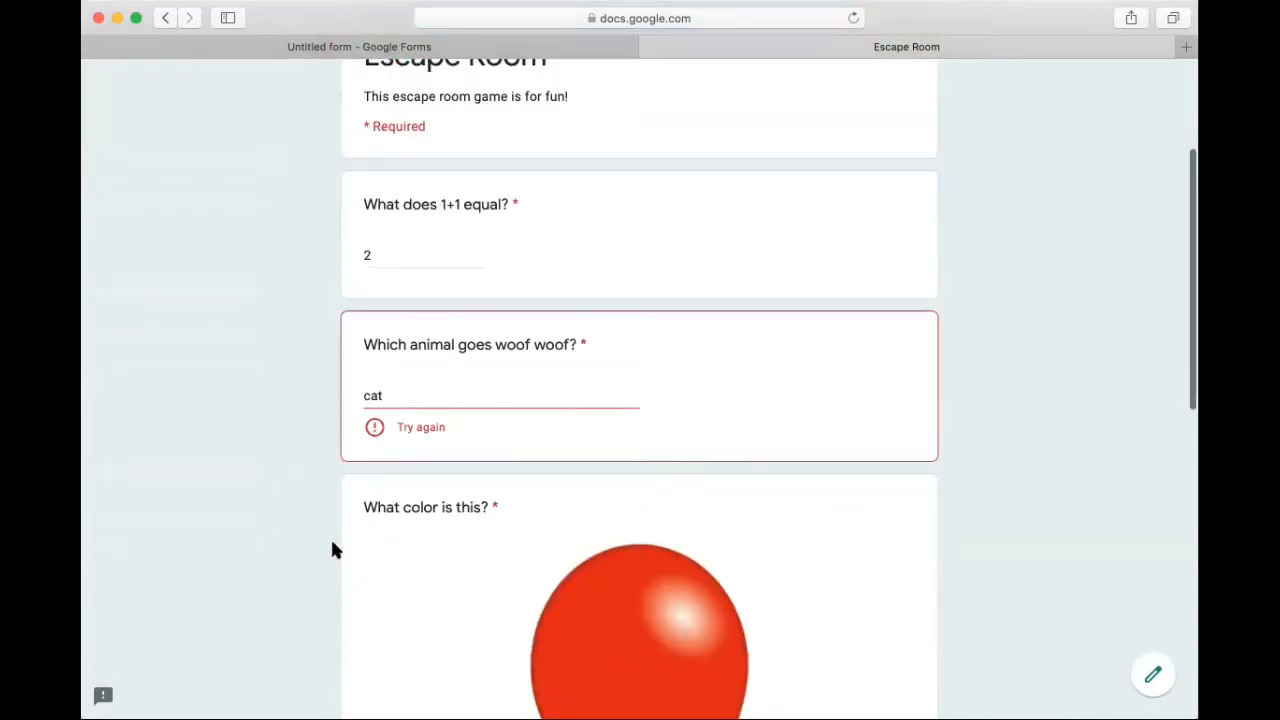
click(411, 383)
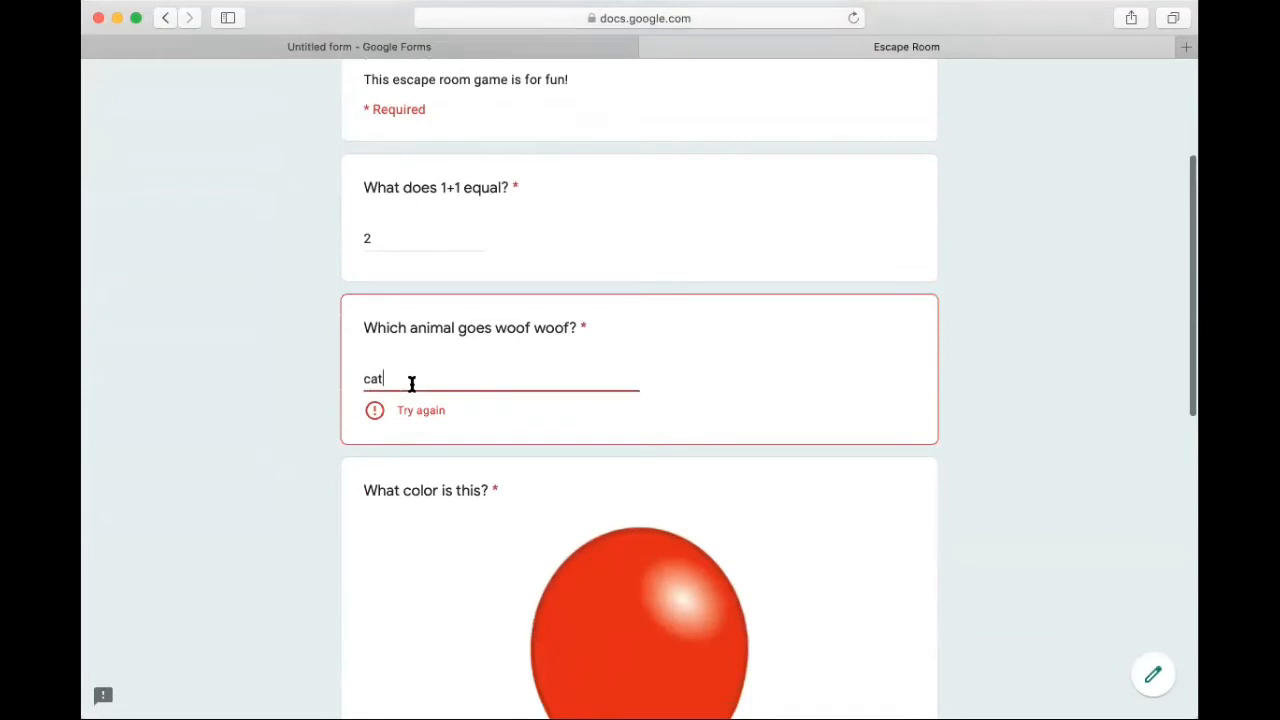
key(BackSpace)
key(BackSpace)
key(BackSpace)
text(dog)
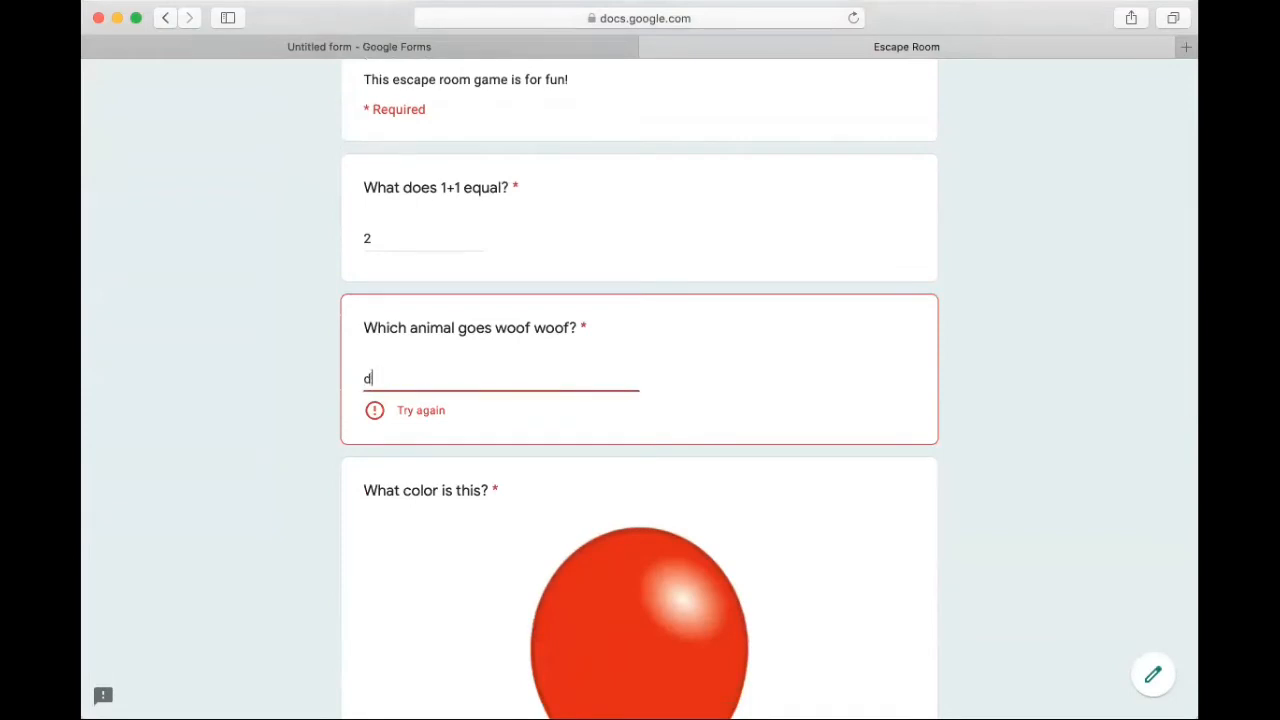
click(322, 466)
Step: Test the balloon color question's validation with the answer blue, and replace it with red
scroll(322, 466, down, 10)
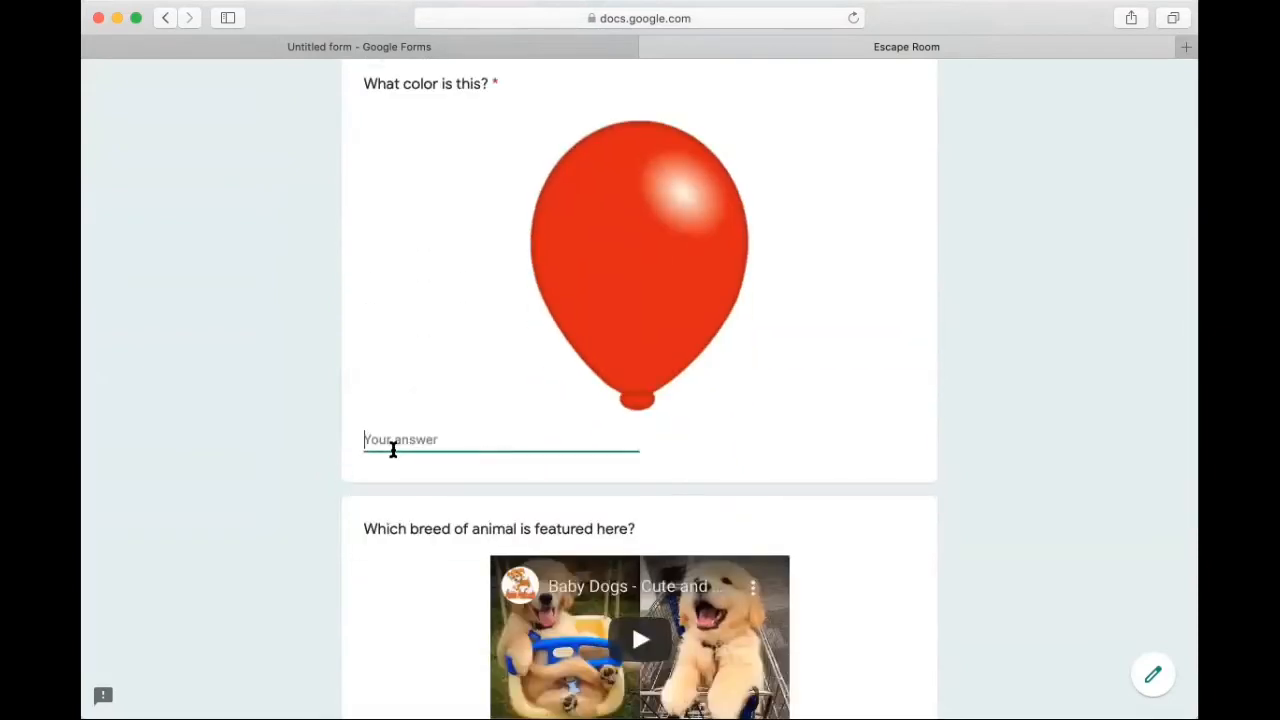
text(blue)
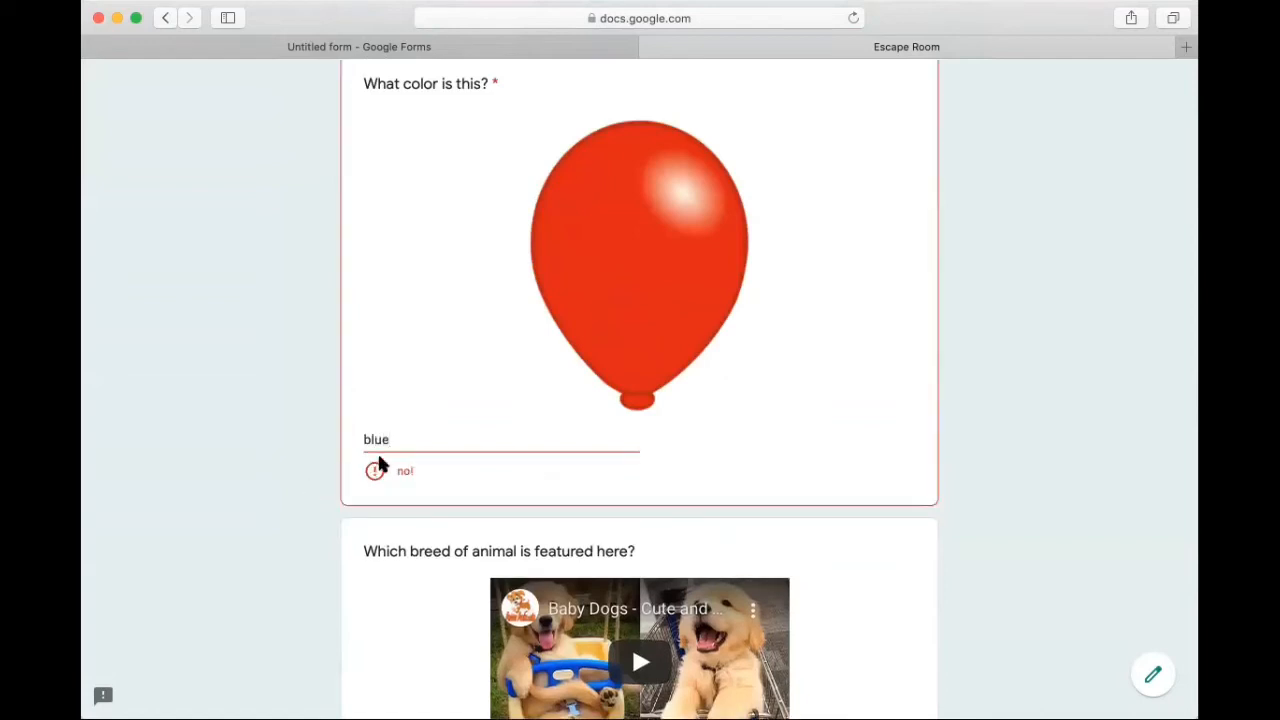
key(BackSpace)
key(BackSpace)
key(BackSpace)
key(BackSpace)
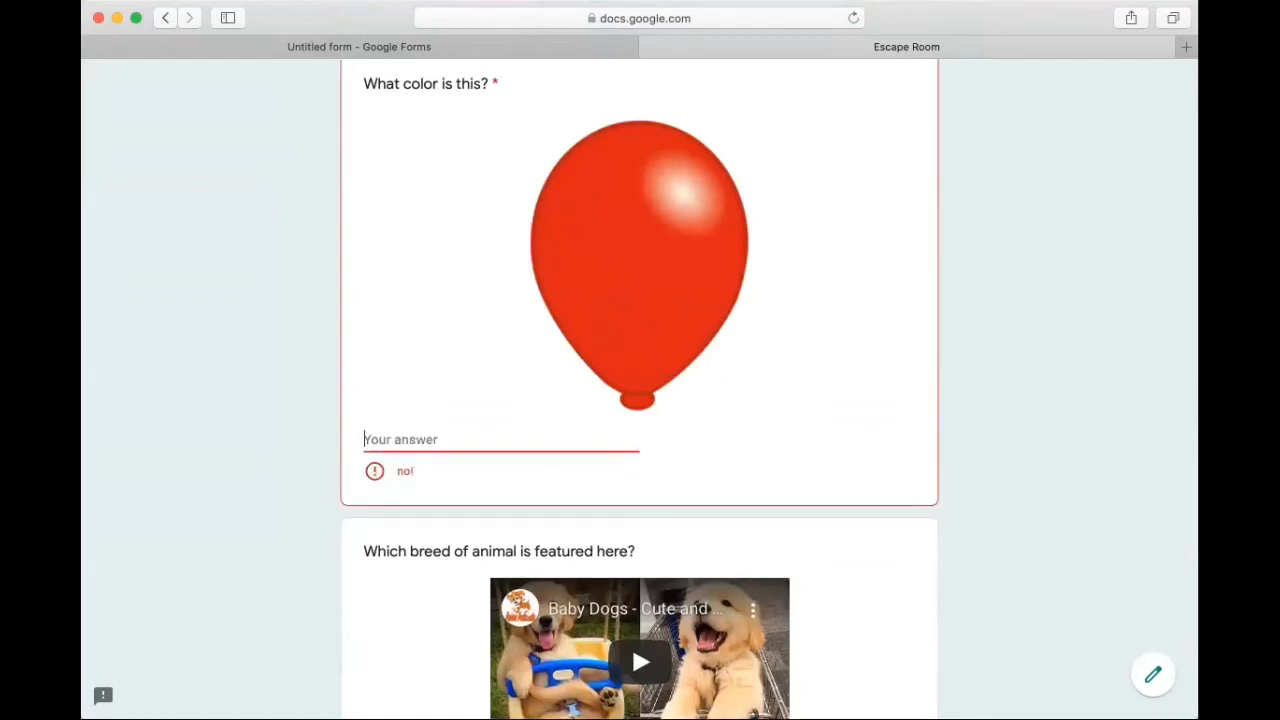
text(red)
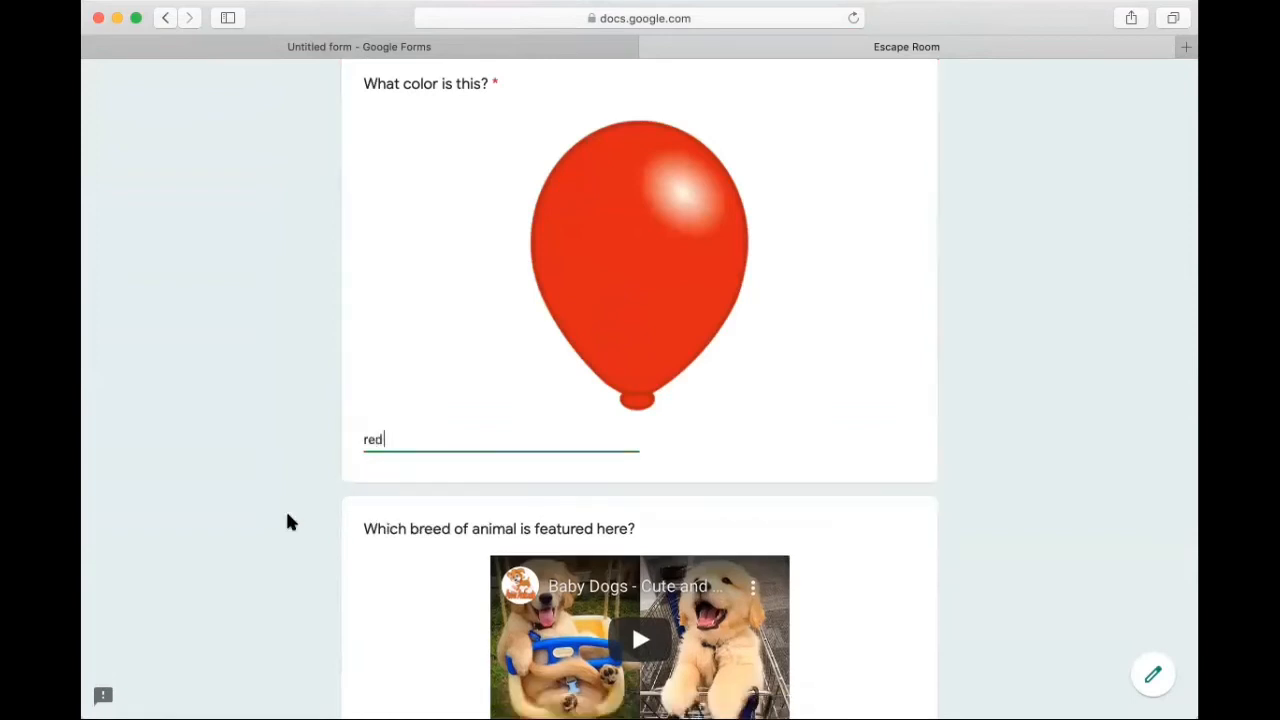
click(280, 522)
Step: Answer the untitled question below the puppy video with lab and submit the form
scroll(281, 522, down, 5)
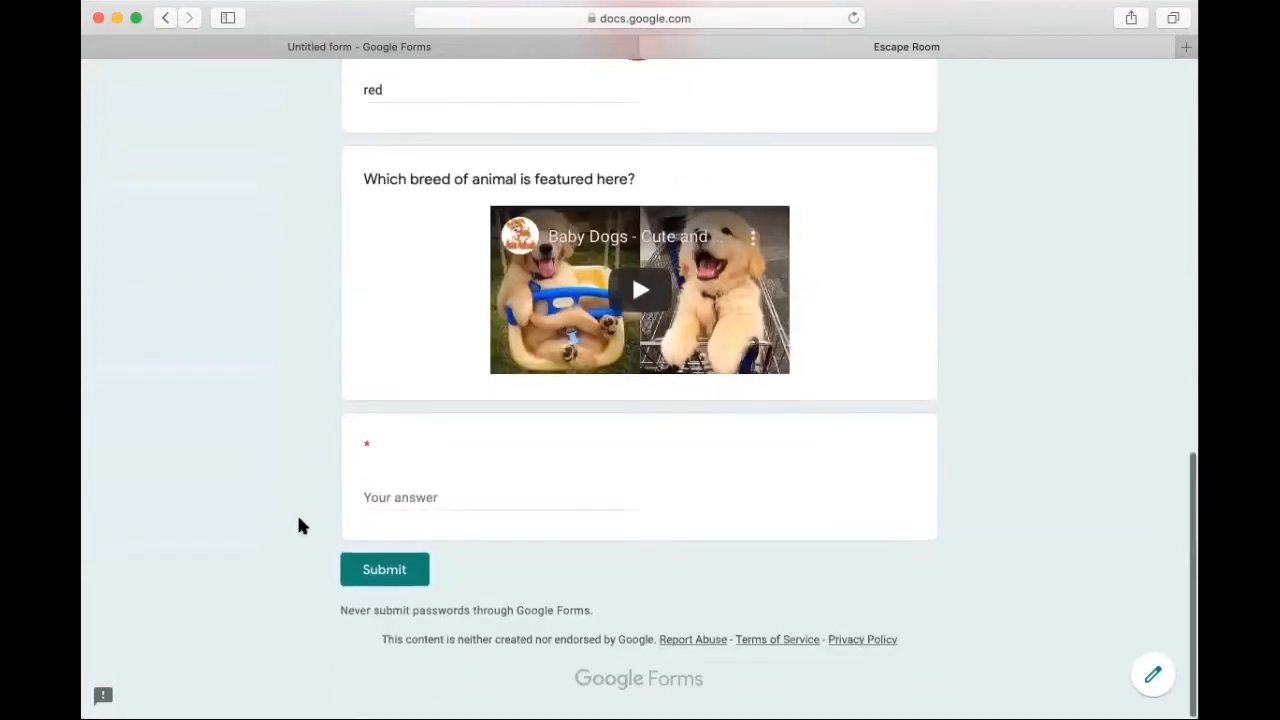
click(372, 500)
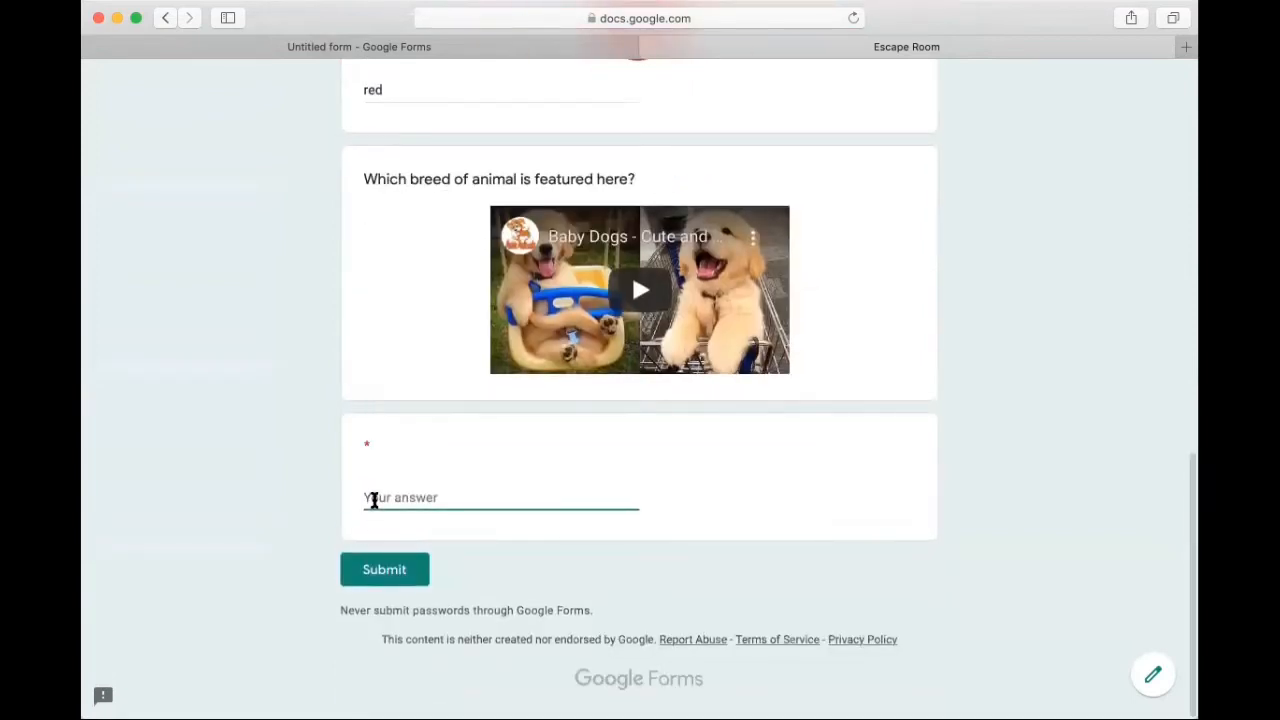
text(lab)
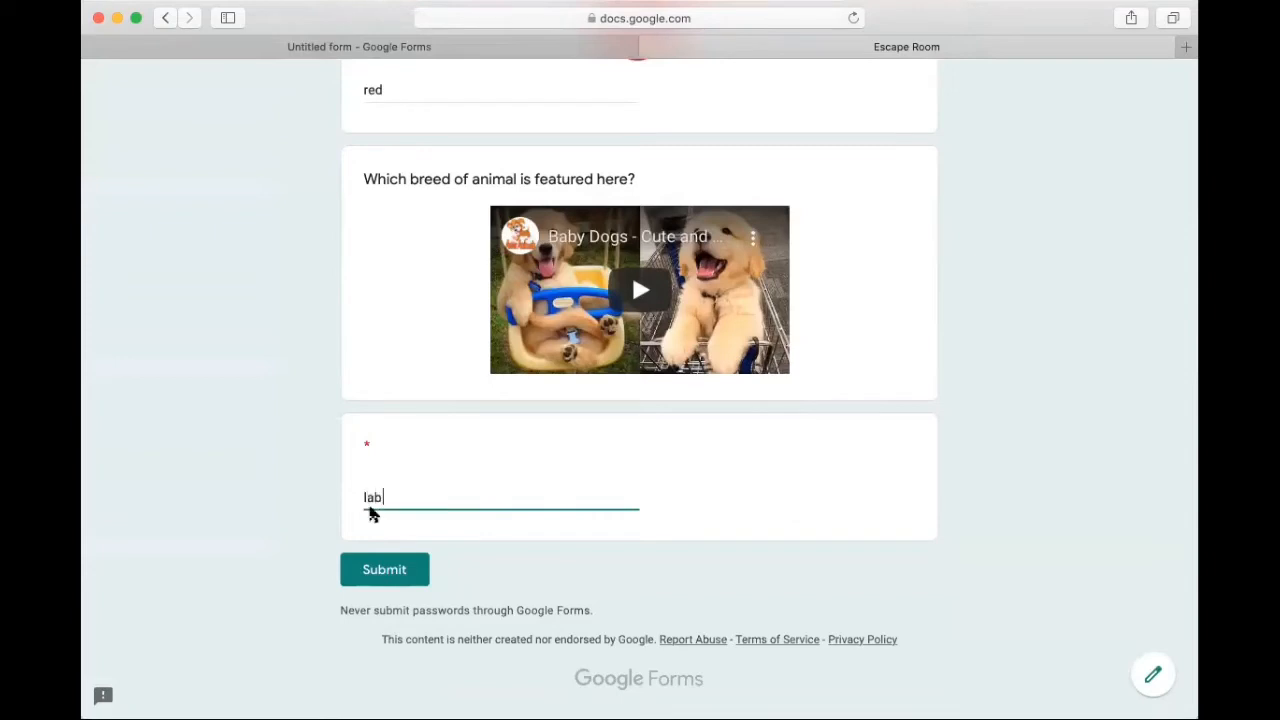
click(386, 569)
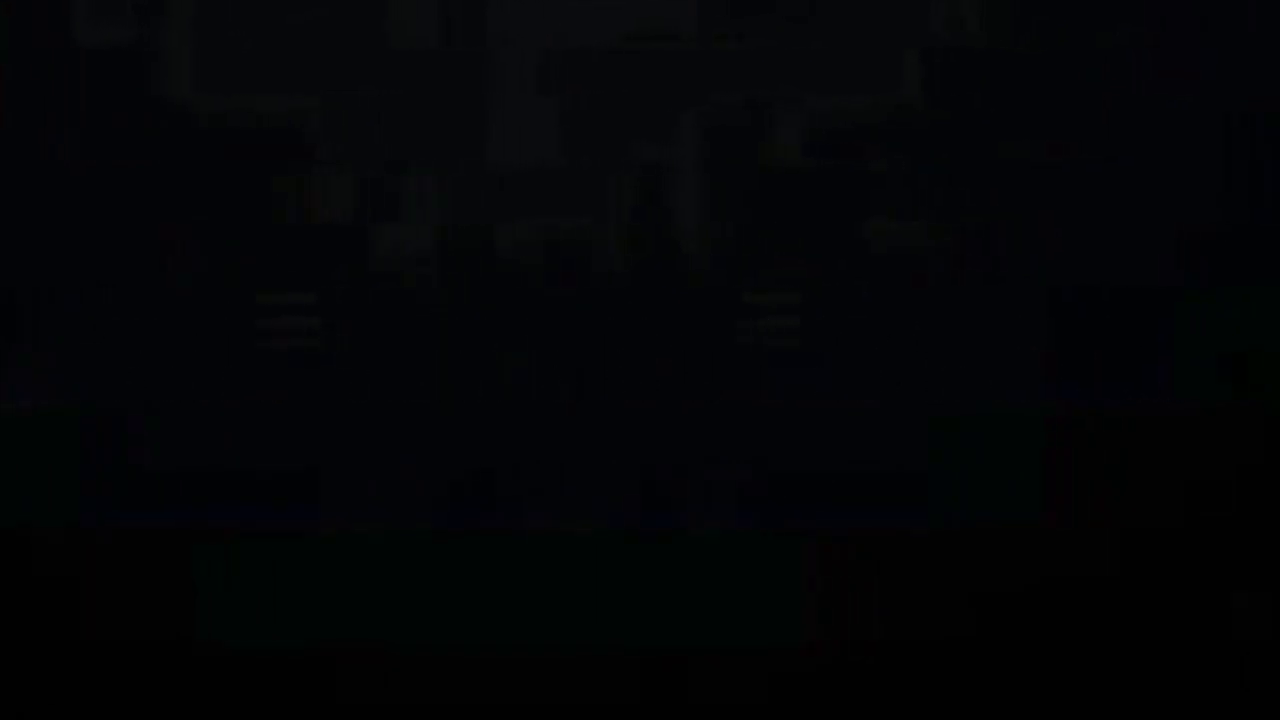
Step: Delete the question "What does 1+1 equal?" in the form editor
scroll(749, 400, down, 1)
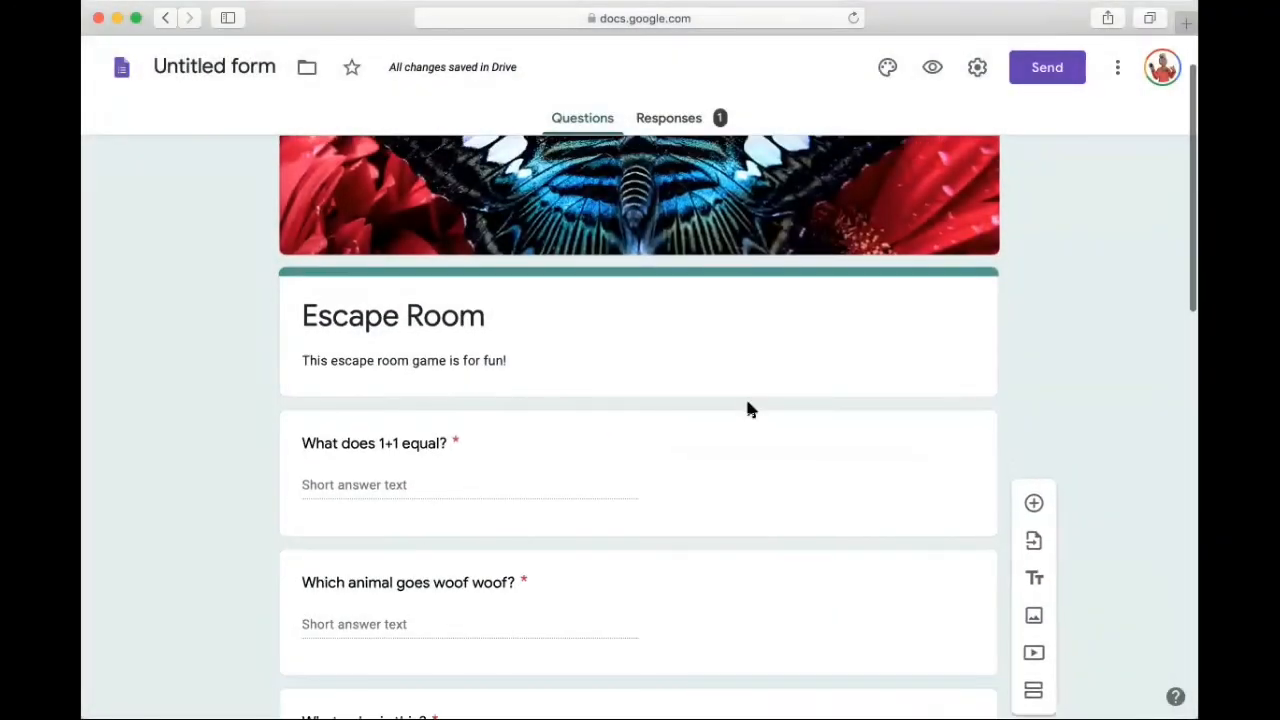
scroll(749, 408, down, 1)
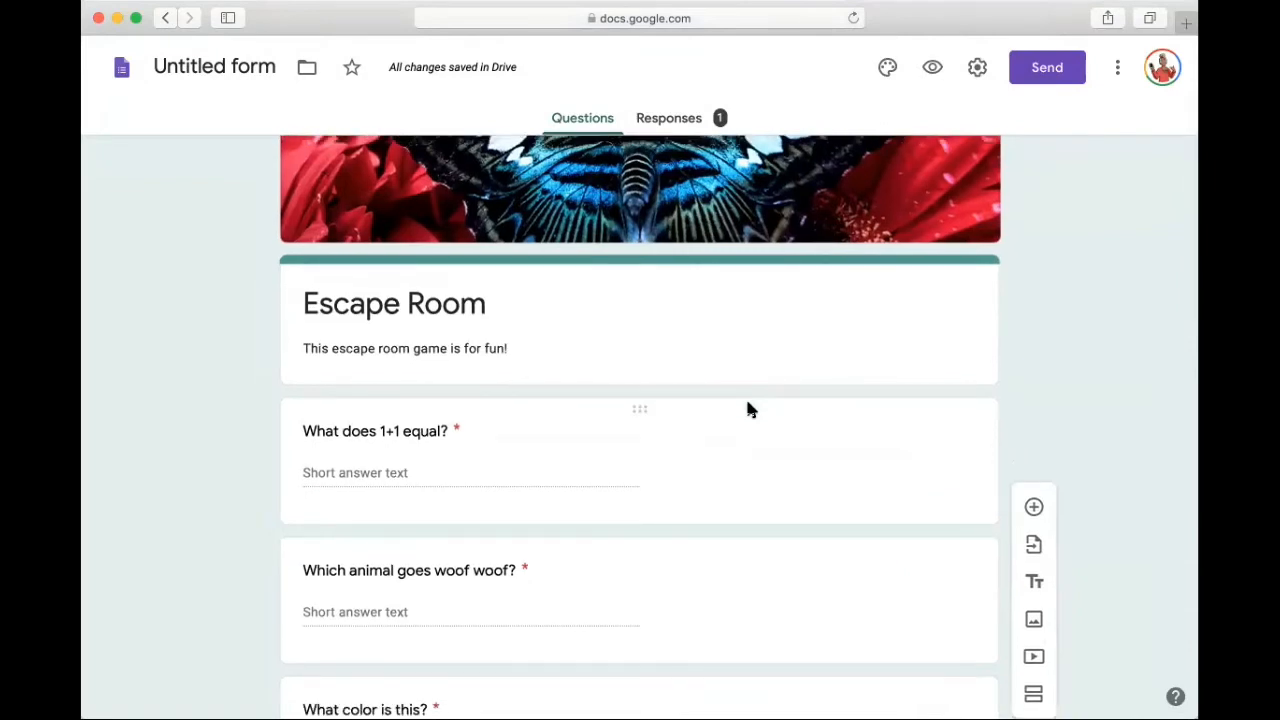
click(710, 500)
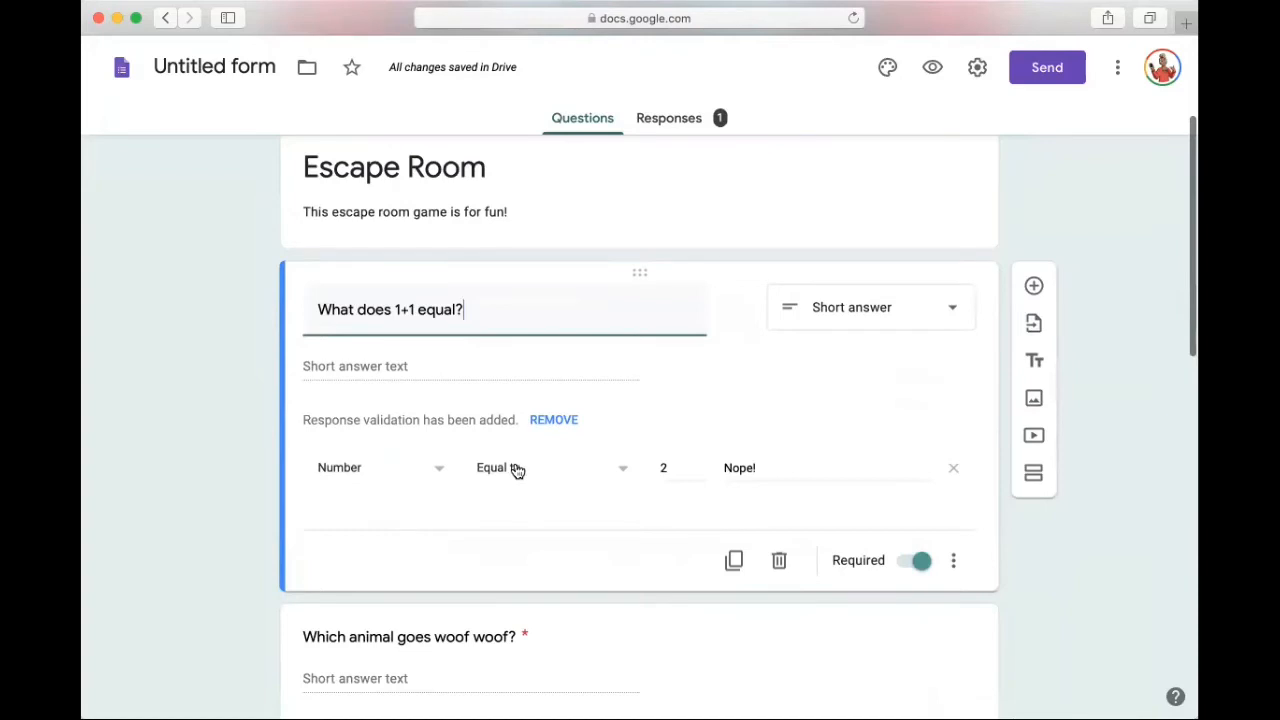
click(778, 558)
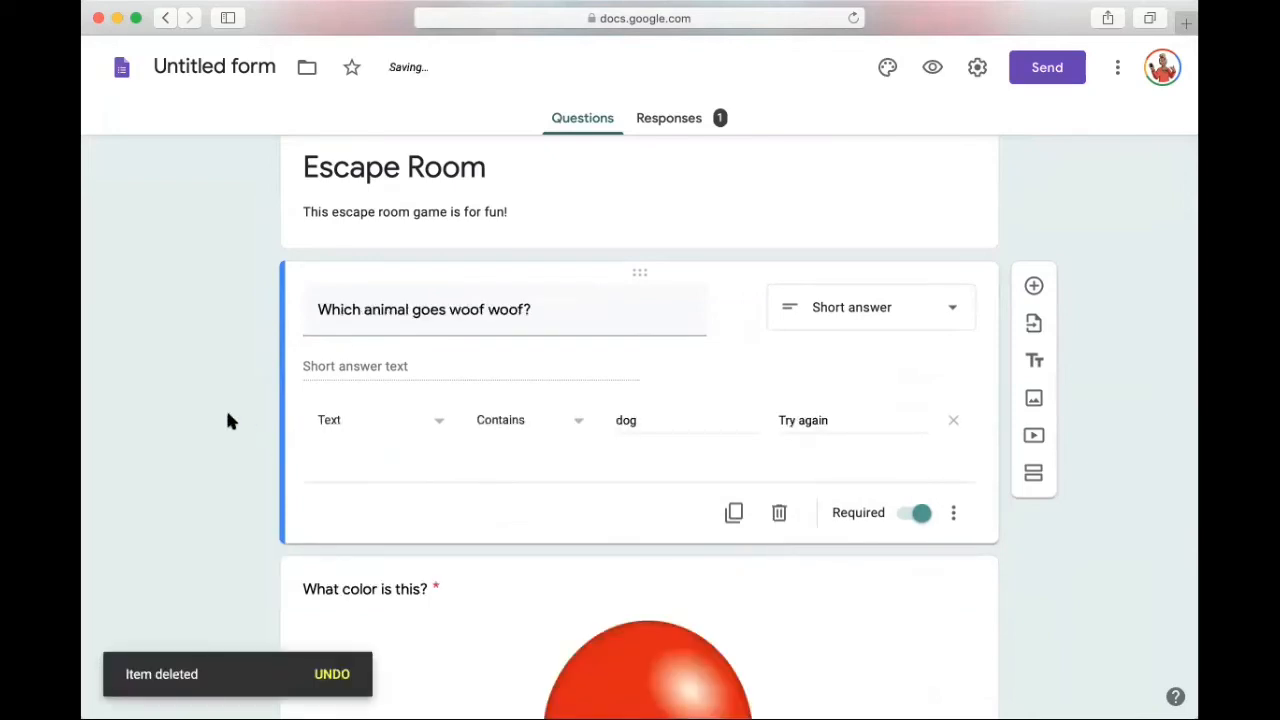
Step: Add a new question directly below the balloon question "What color is this?"
scroll(228, 421, up, 5)
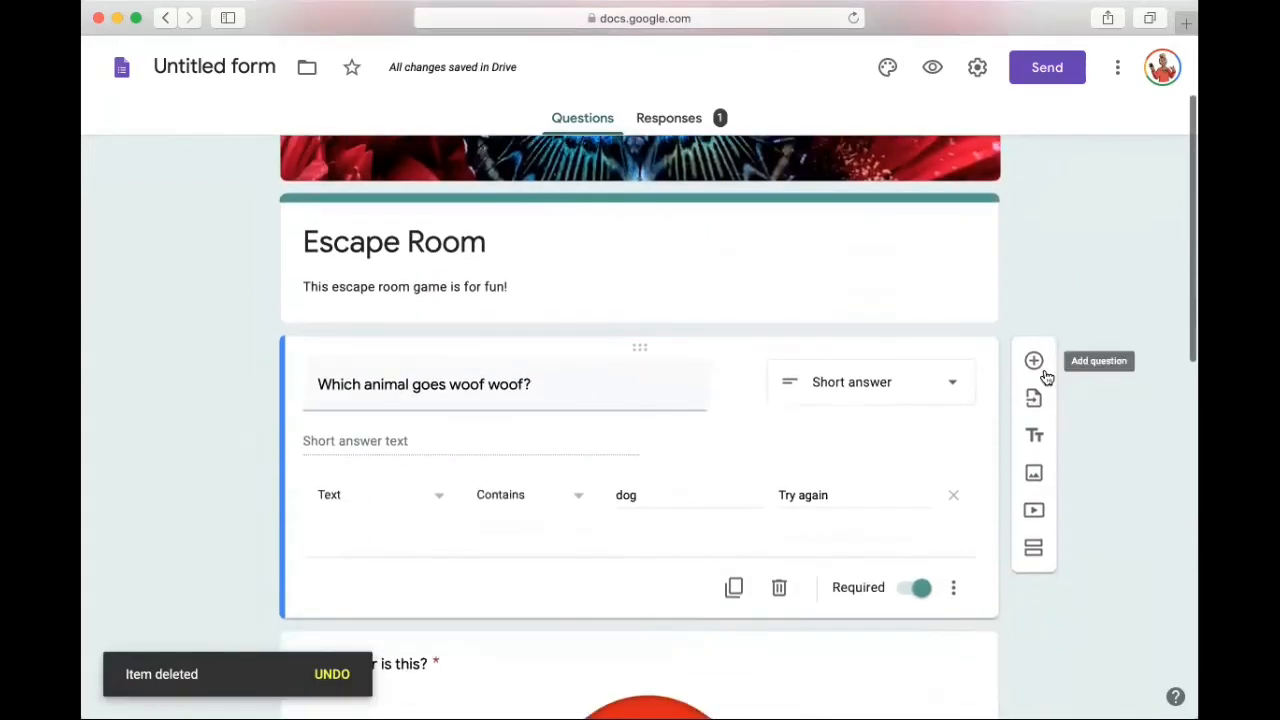
scroll(473, 507, down, 1)
scroll(473, 507, down, 5)
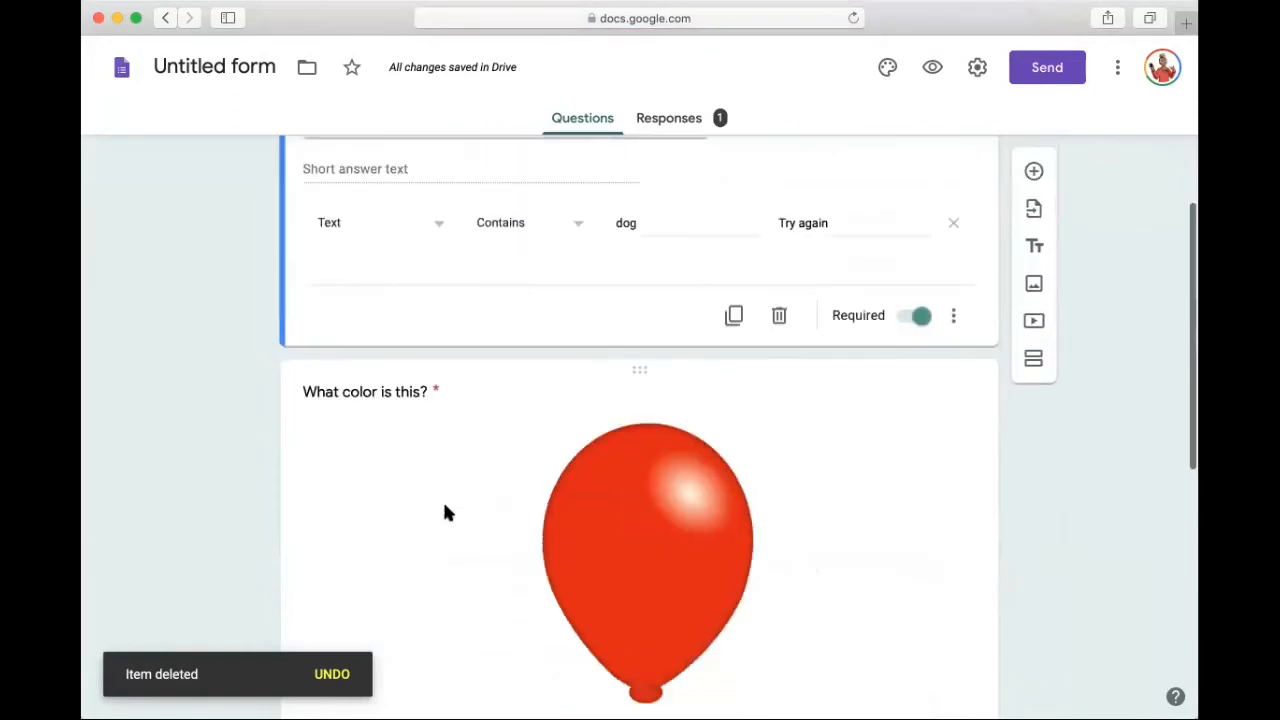
click(441, 511)
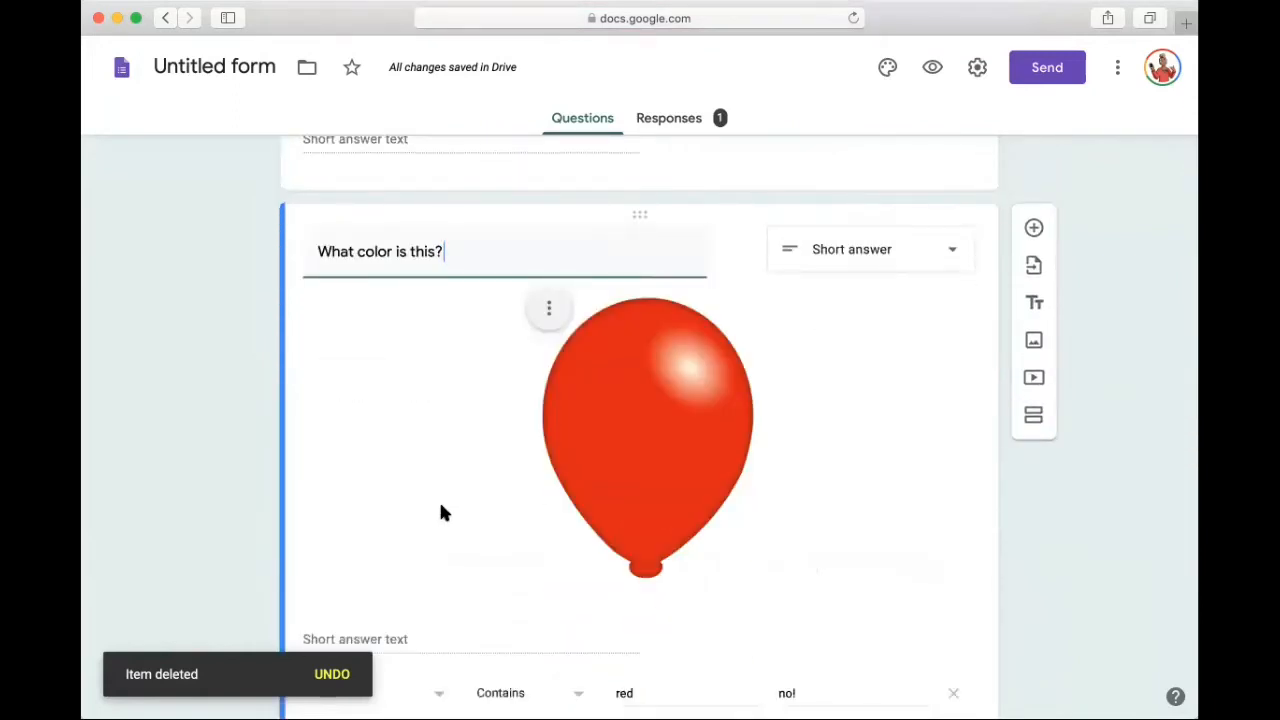
scroll(441, 512, up, 2)
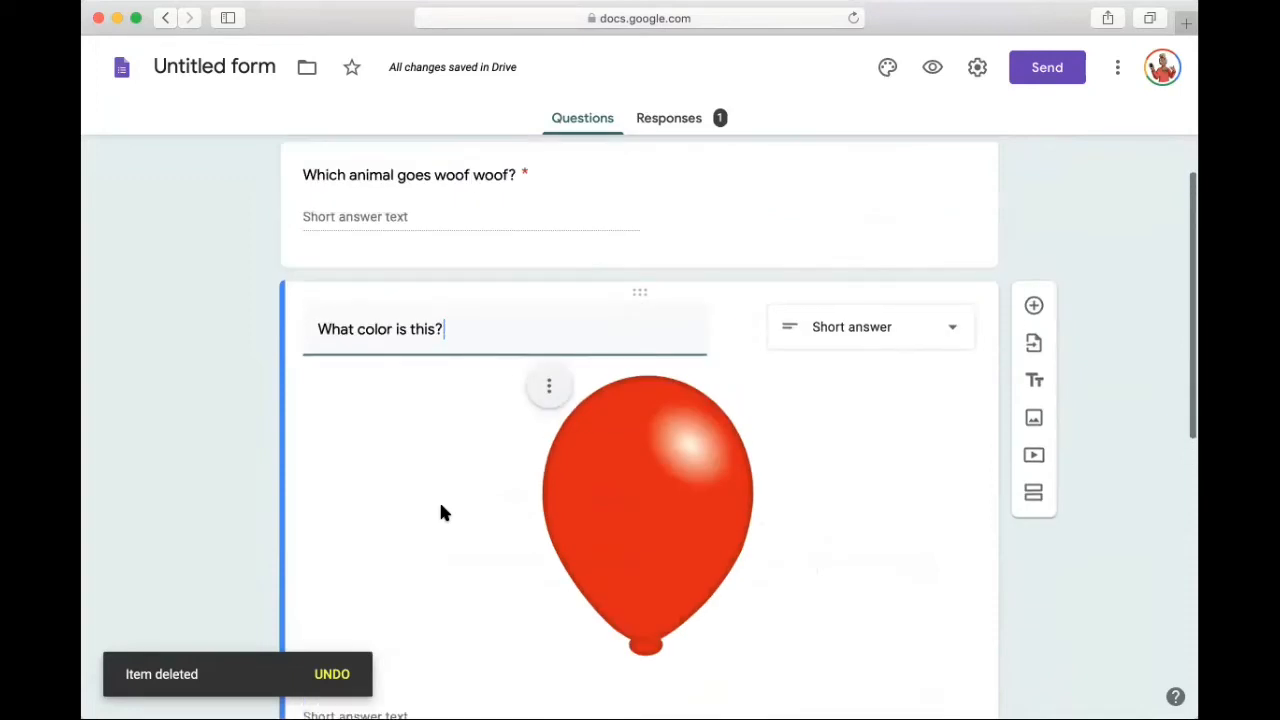
scroll(443, 512, up, 1)
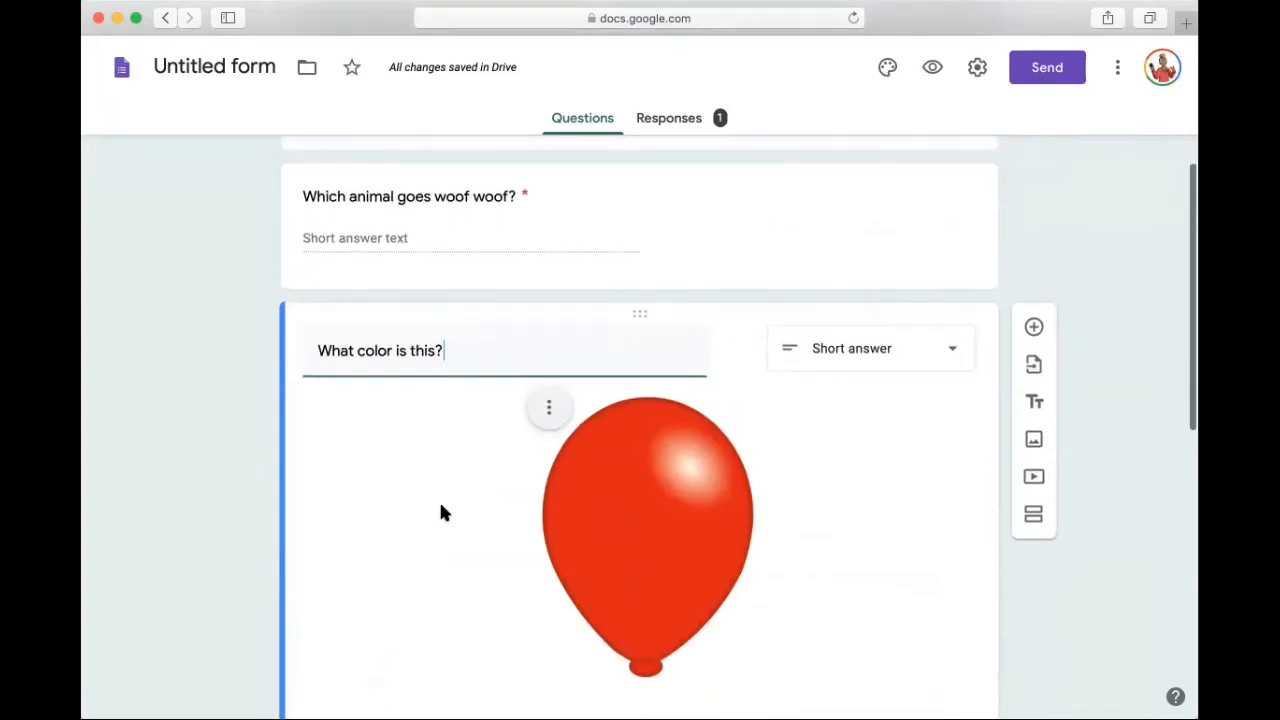
scroll(441, 512, up, 1)
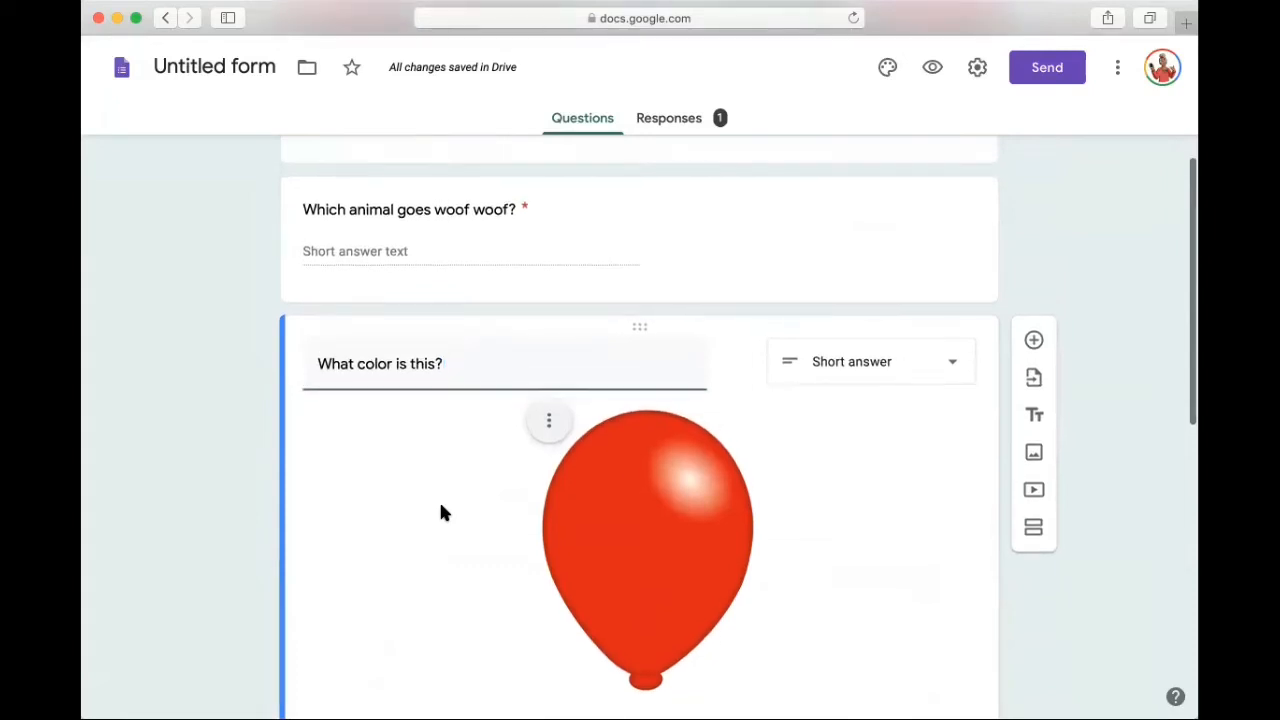
scroll(441, 512, up, 1)
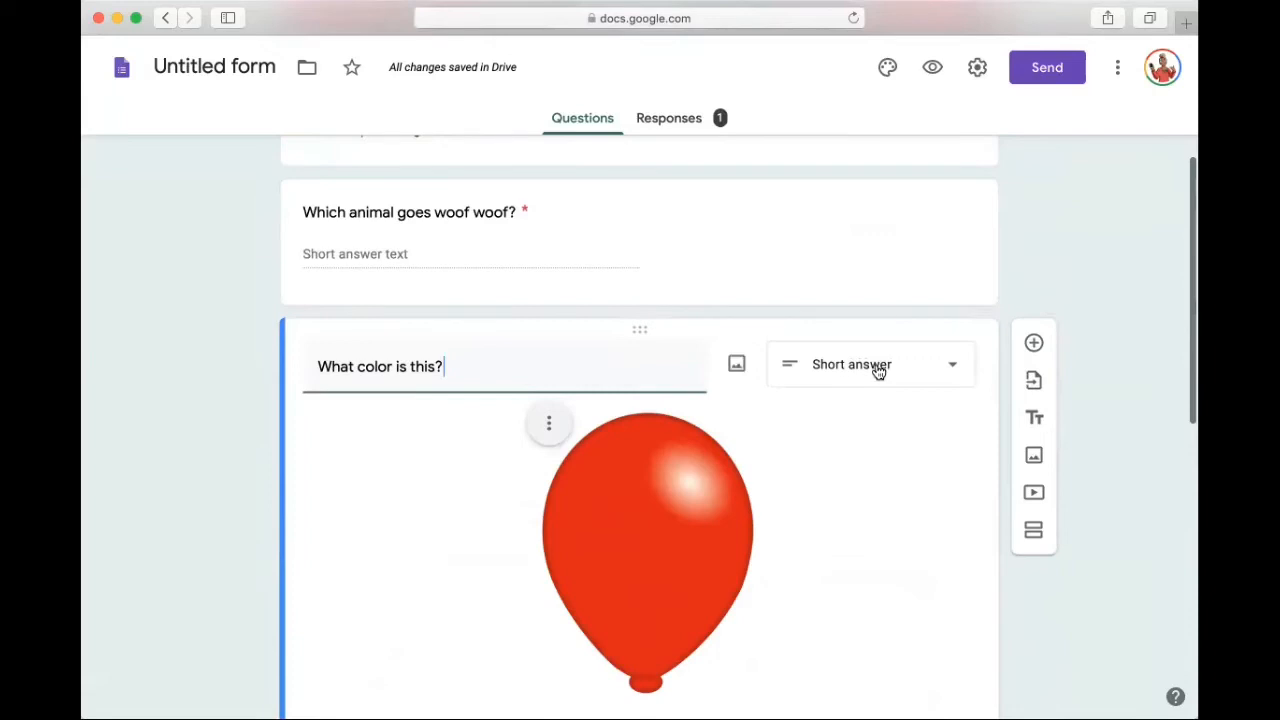
click(1036, 343)
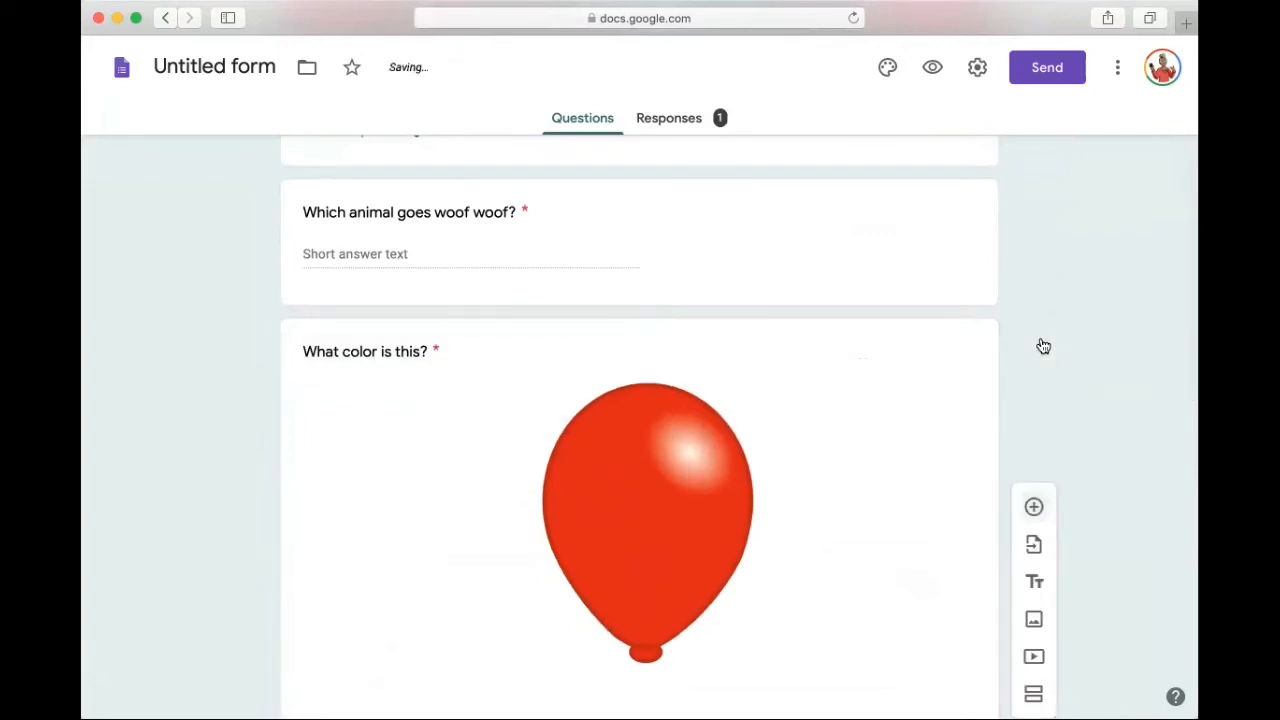
scroll(1043, 346, down, 1)
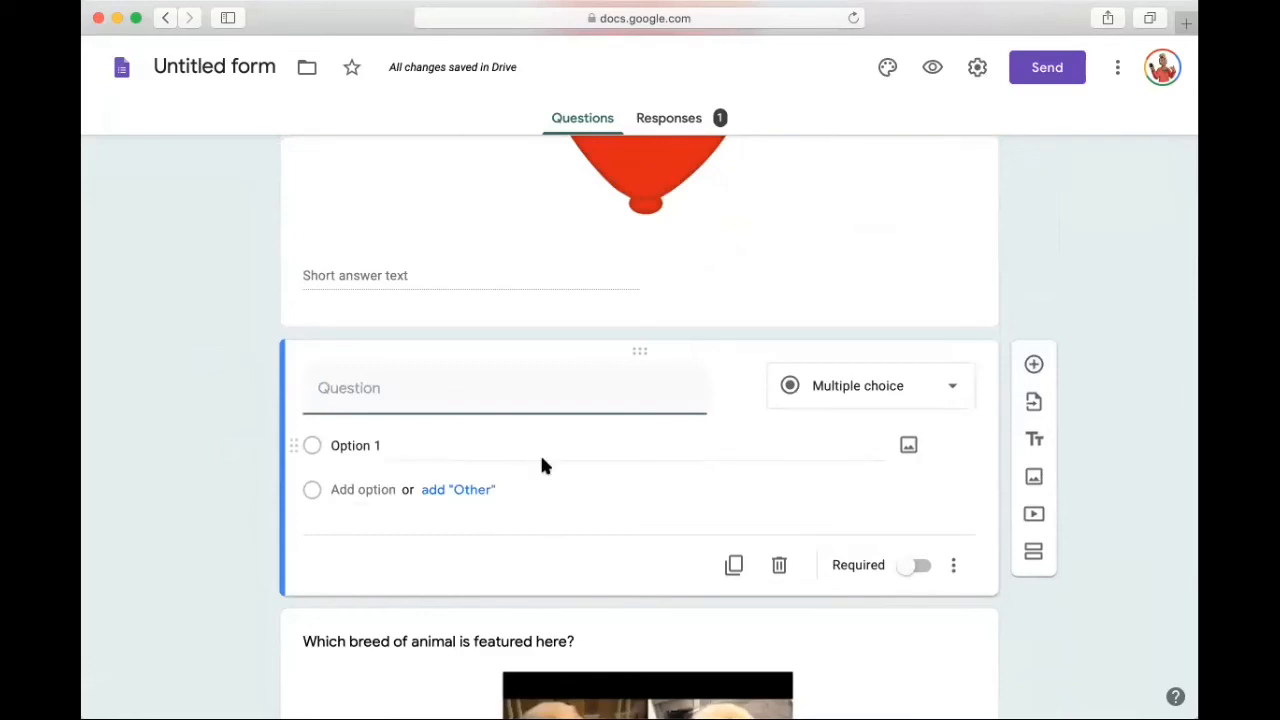
Step: Title the new question "What does 2 + 2 equal?"
text(What does 2)
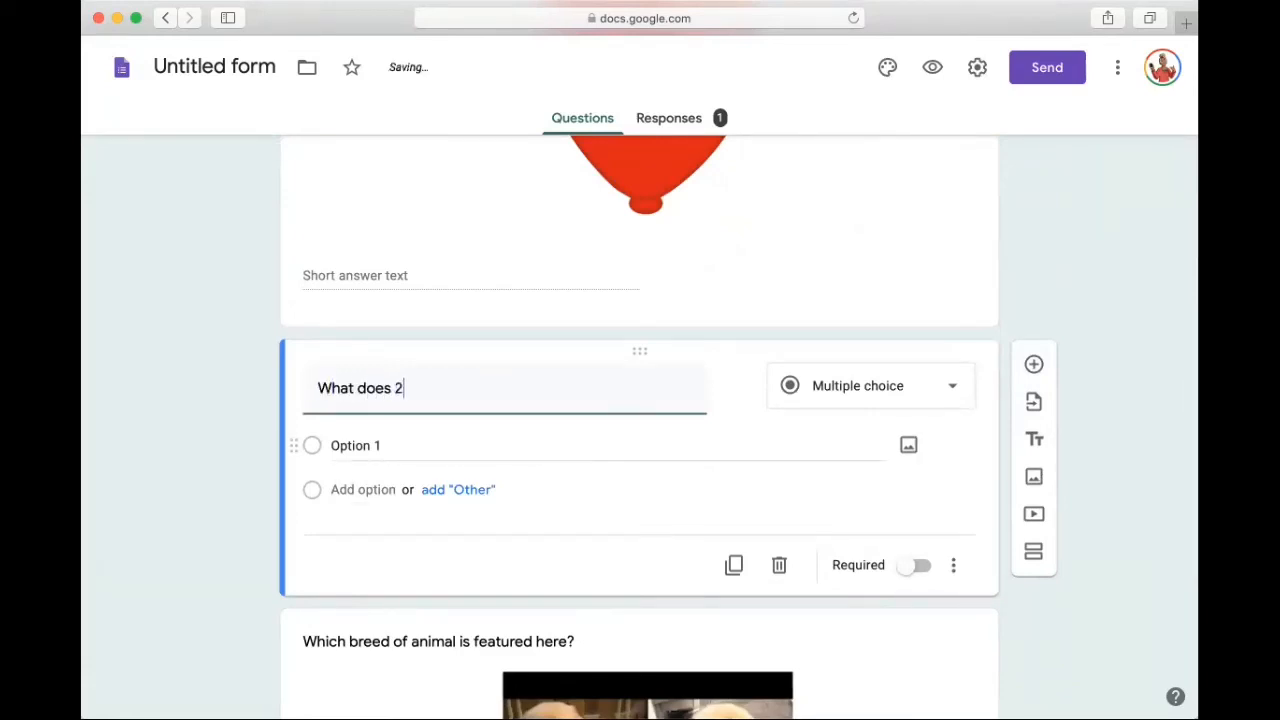
text( + 2 equal?)
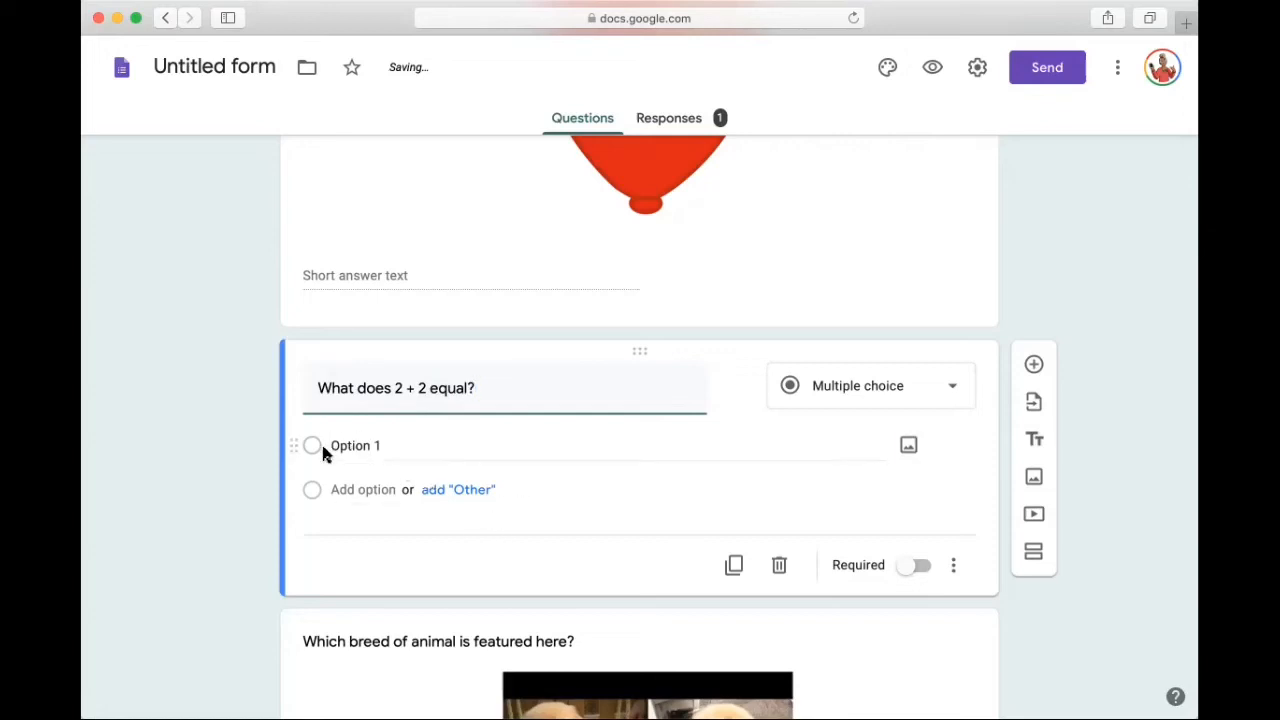
Step: Change the 2 + 2 question to the Short answer type and make it required
click(900, 391)
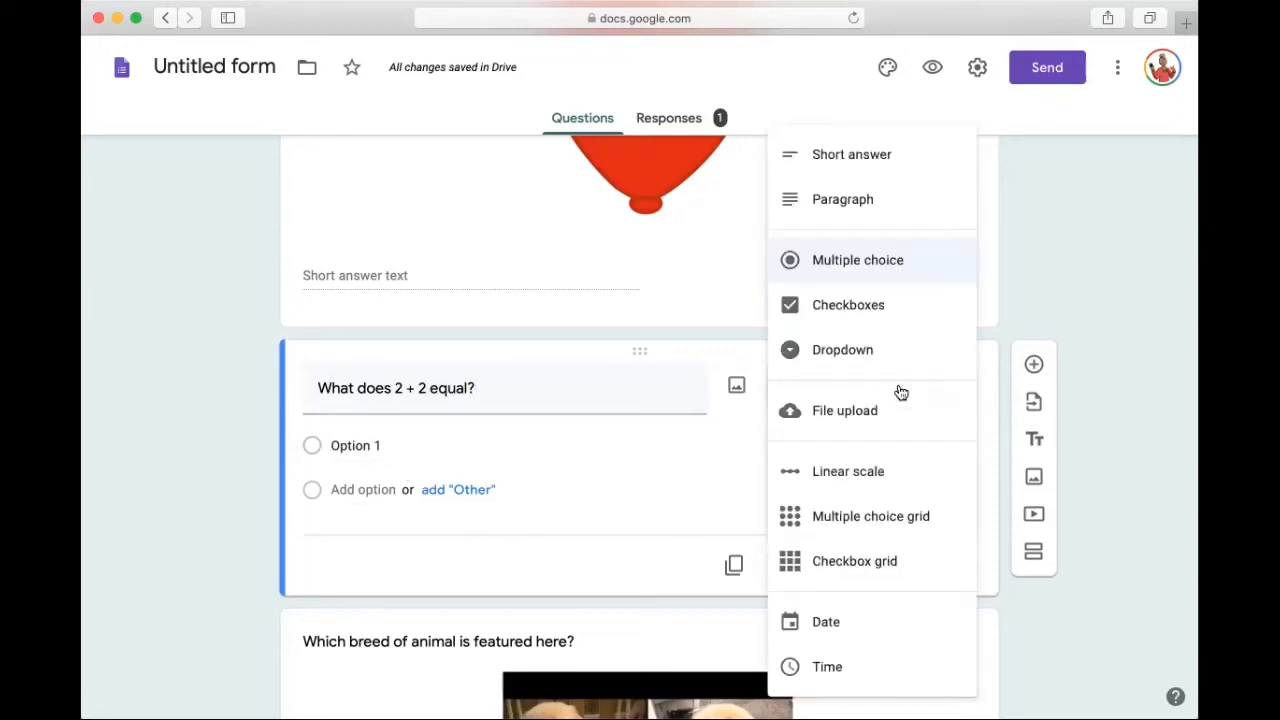
click(855, 155)
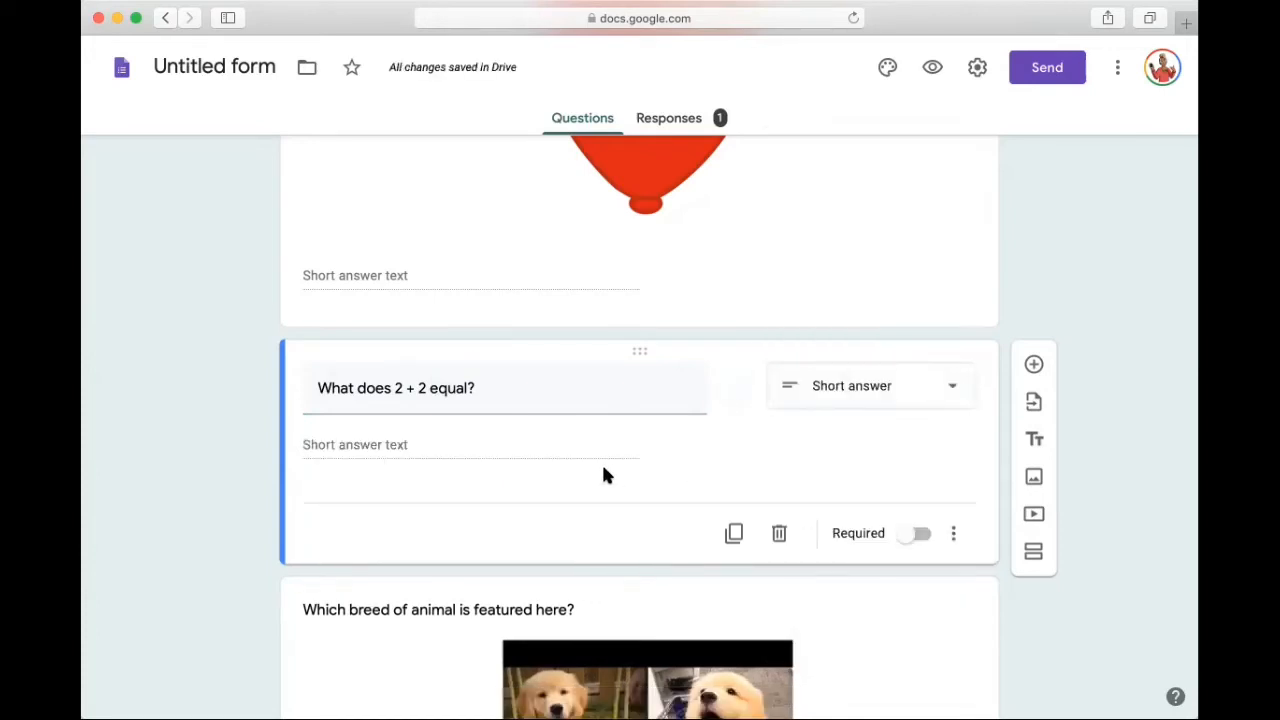
click(912, 534)
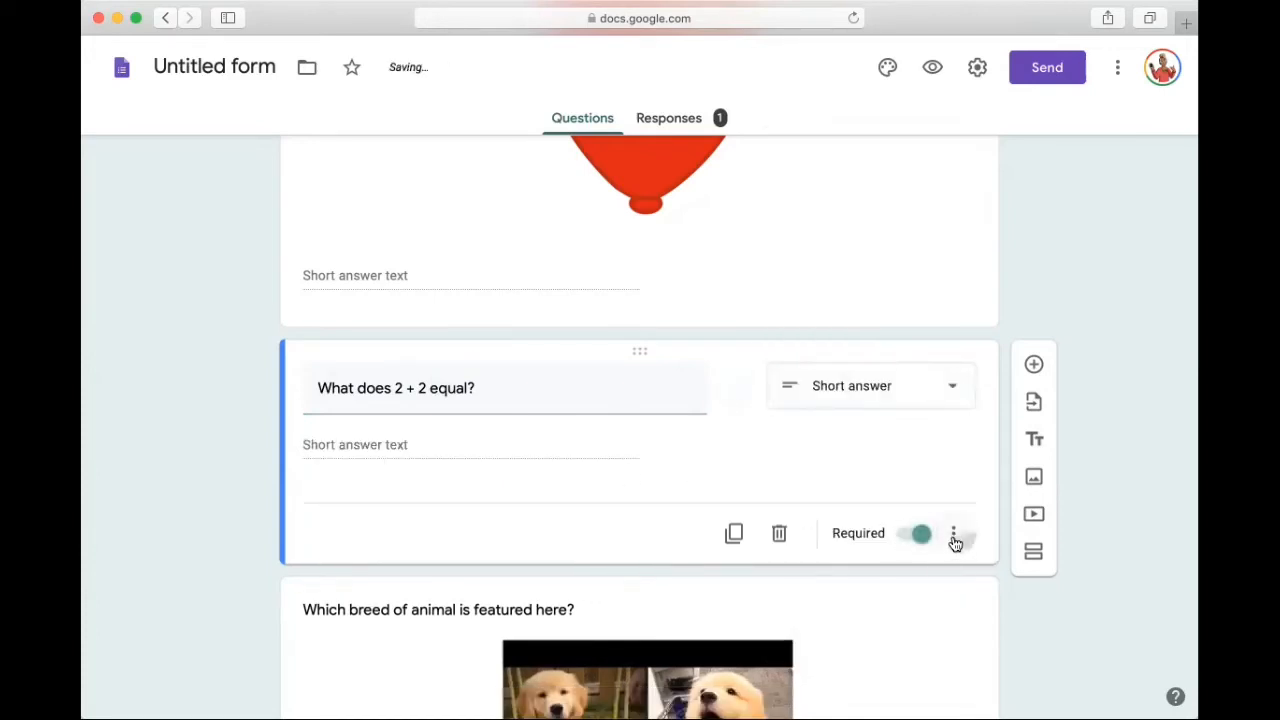
Step: Add response validation to the 2 + 2 question: Number, Equal to, 4, with the custom error text "no"
click(953, 533)
click(1040, 652)
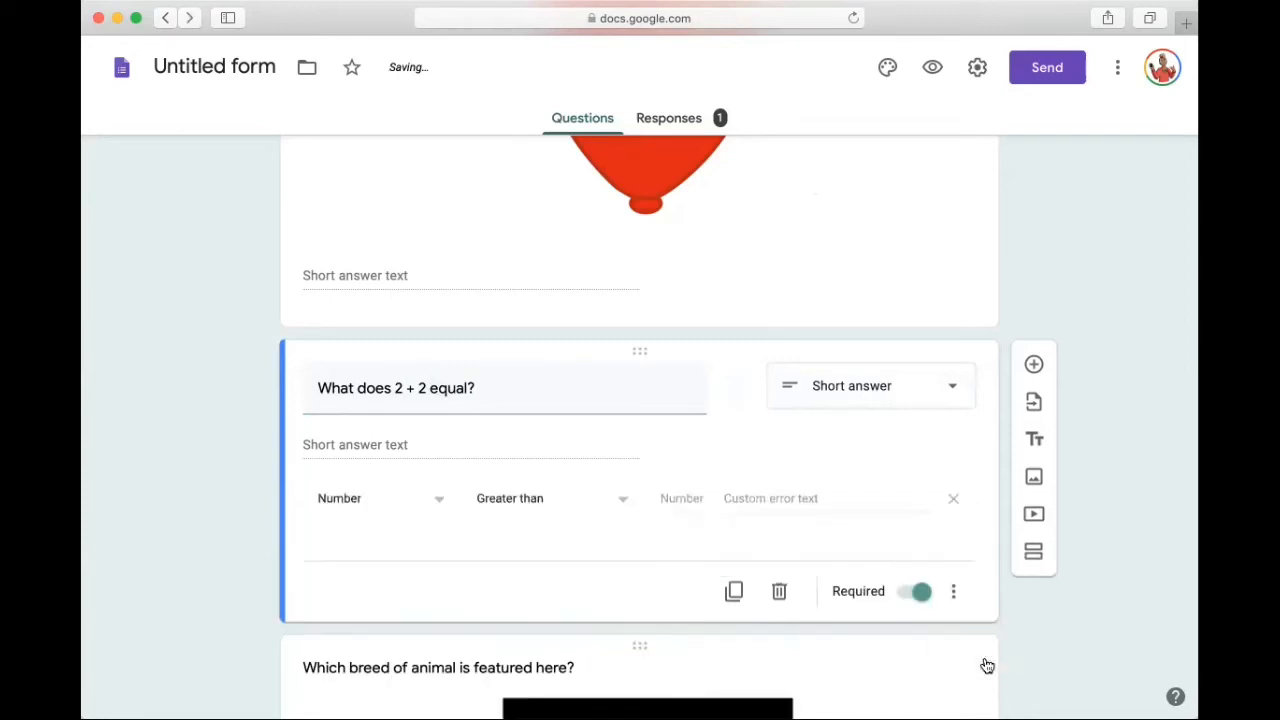
click(487, 501)
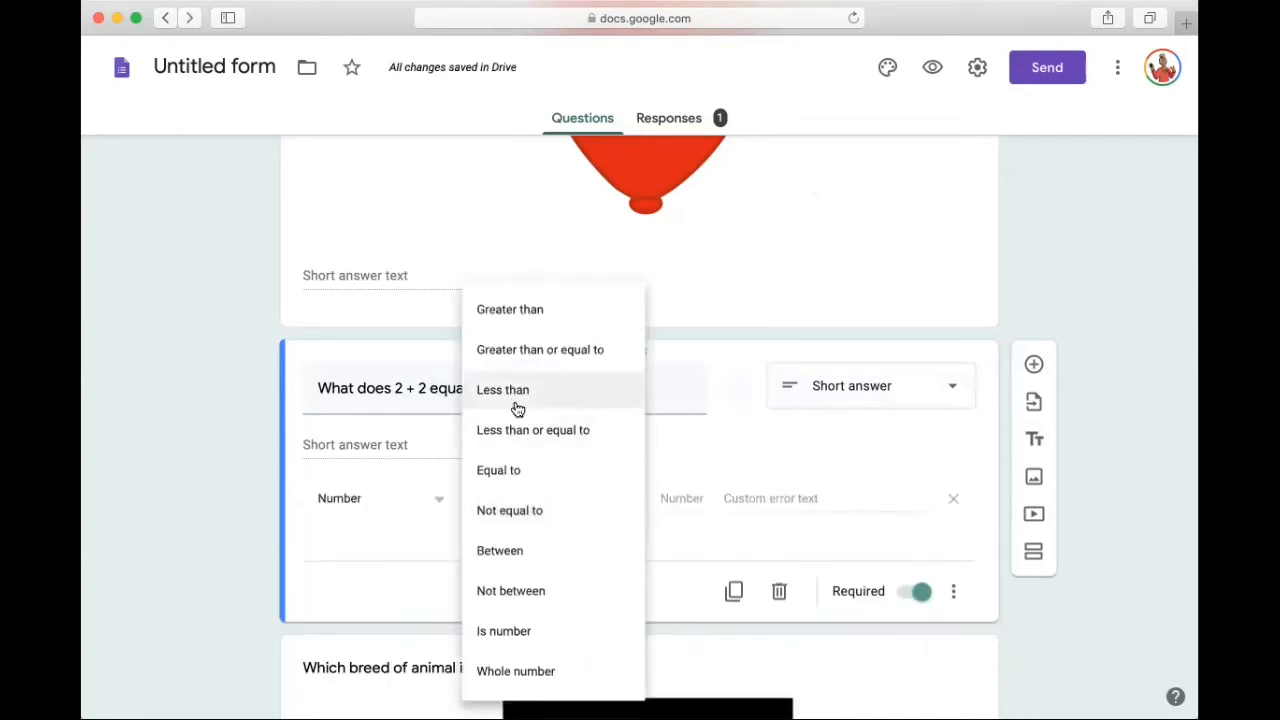
click(513, 480)
click(668, 497)
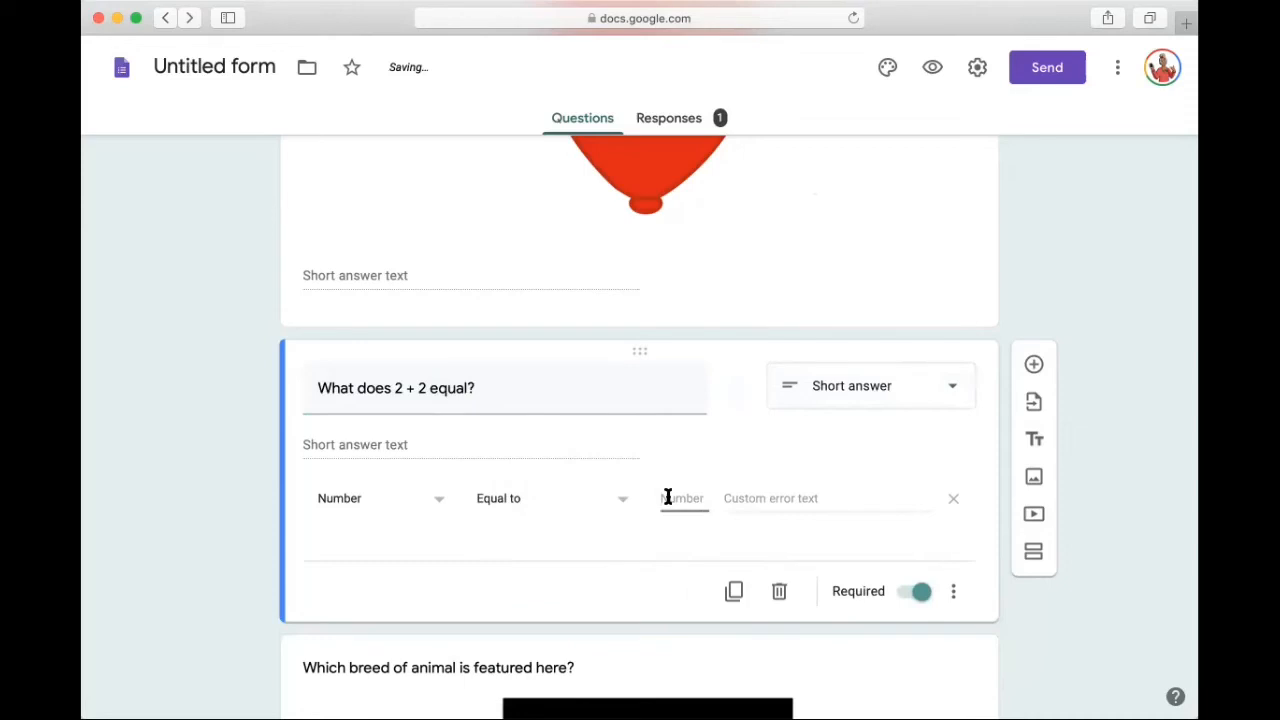
text(4)
click(797, 498)
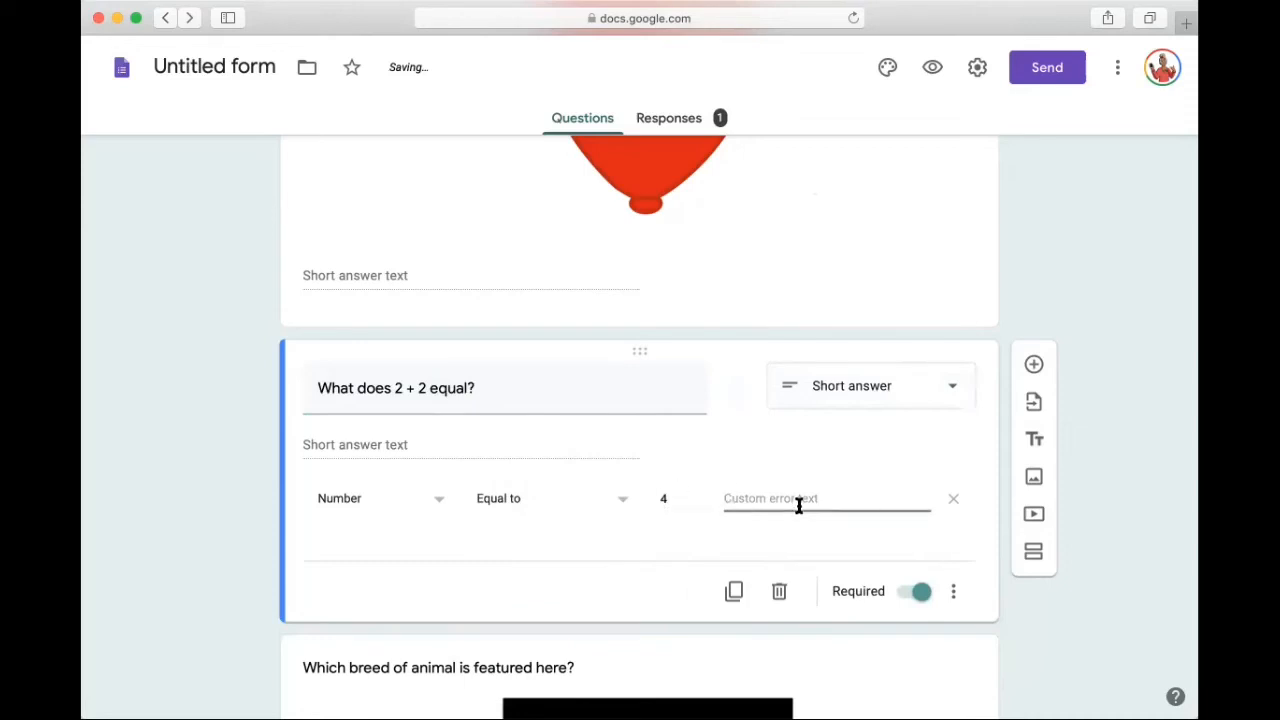
text(no)
scroll(710, 405, up, 3)
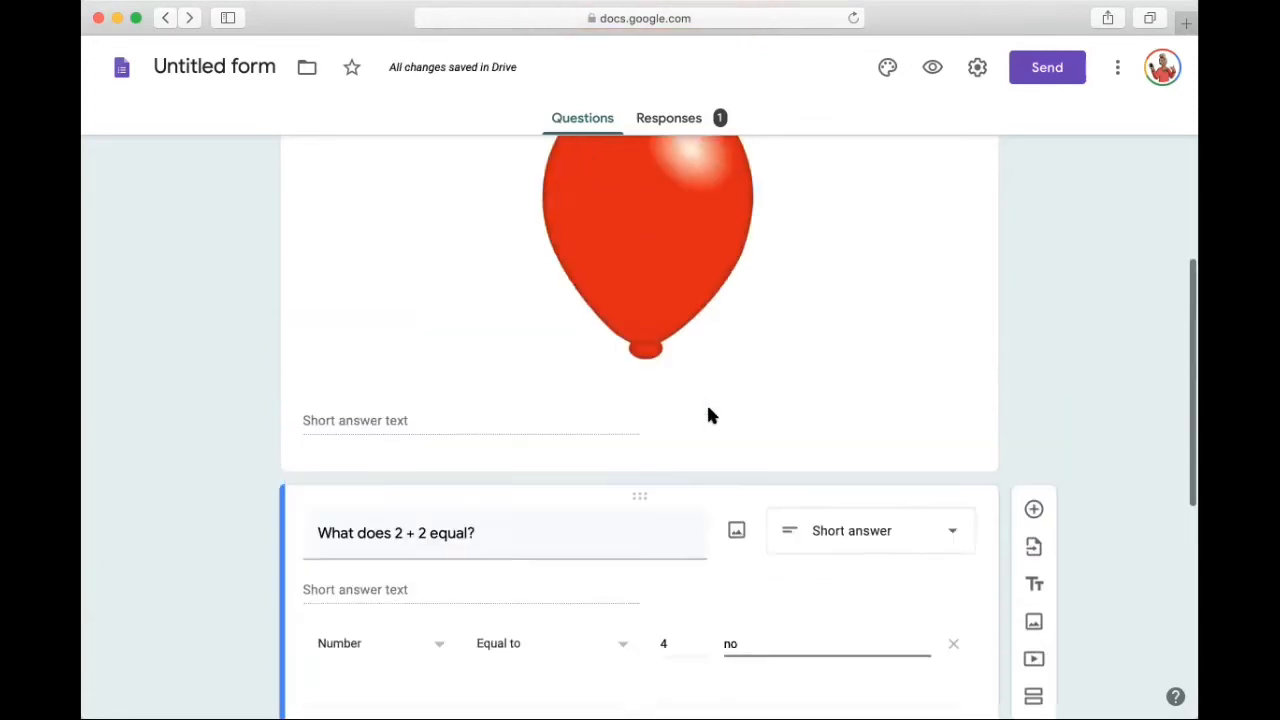
Step: Add a section below the "Escape Room Riddle Run!" header and view the choices for what follows section 1
scroll(707, 415, up, 2)
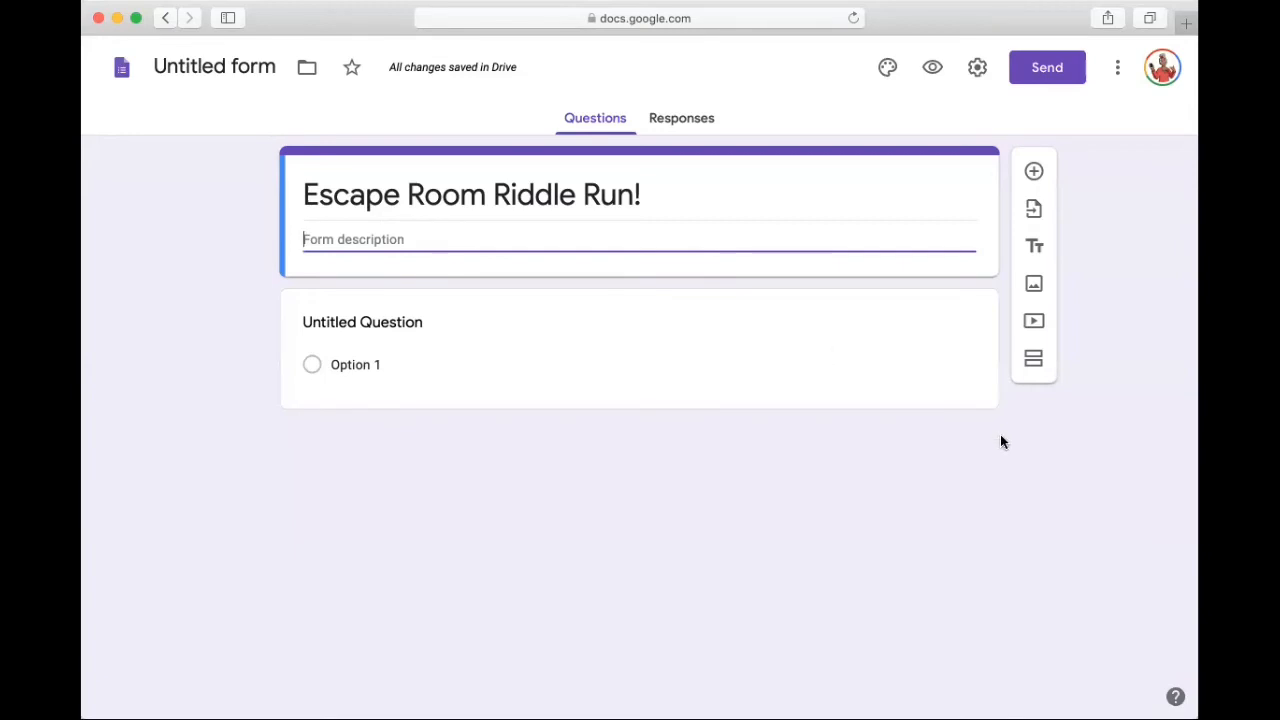
click(1035, 361)
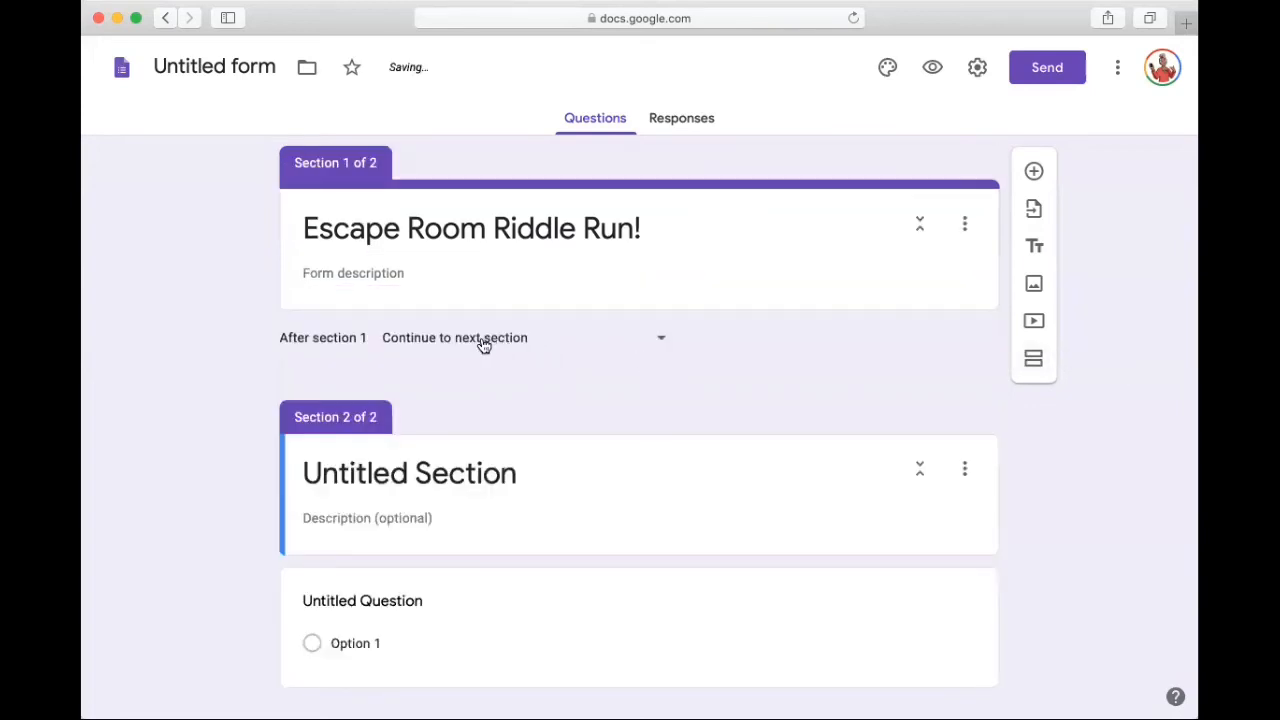
click(663, 346)
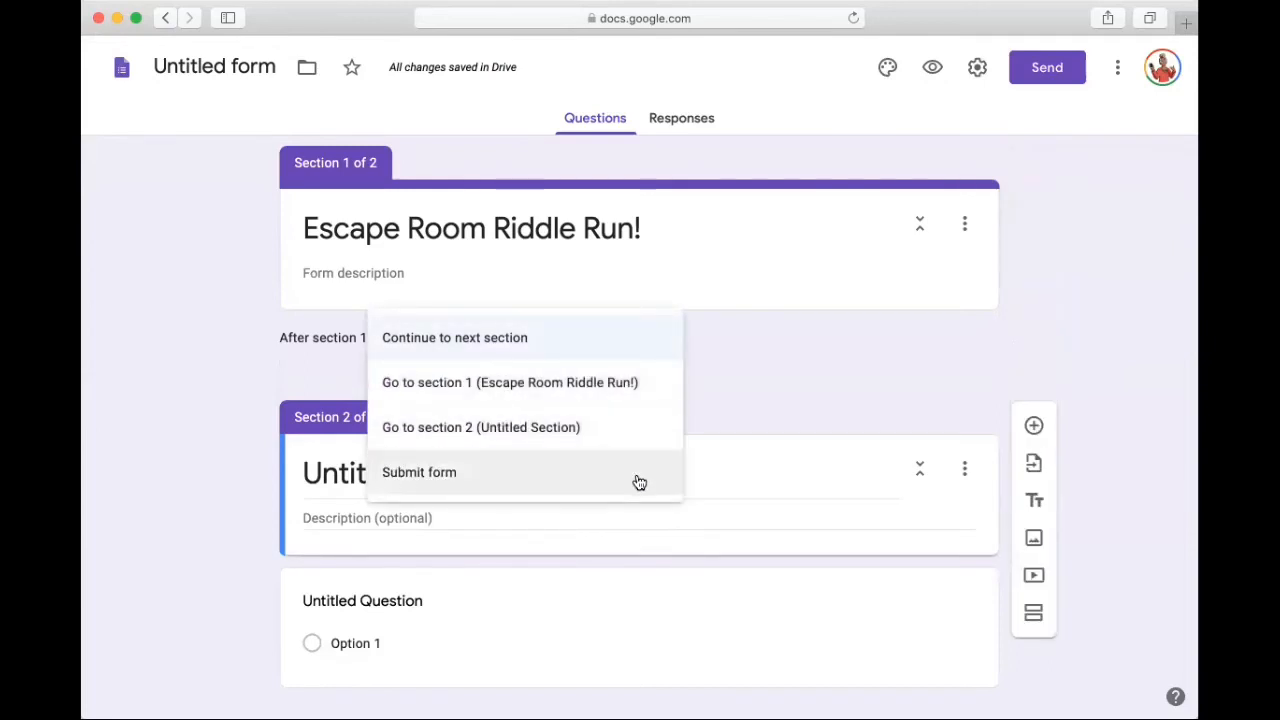
click(774, 391)
Step: Title section 2 "Room 1 (The Mystery Box)"
click(566, 473)
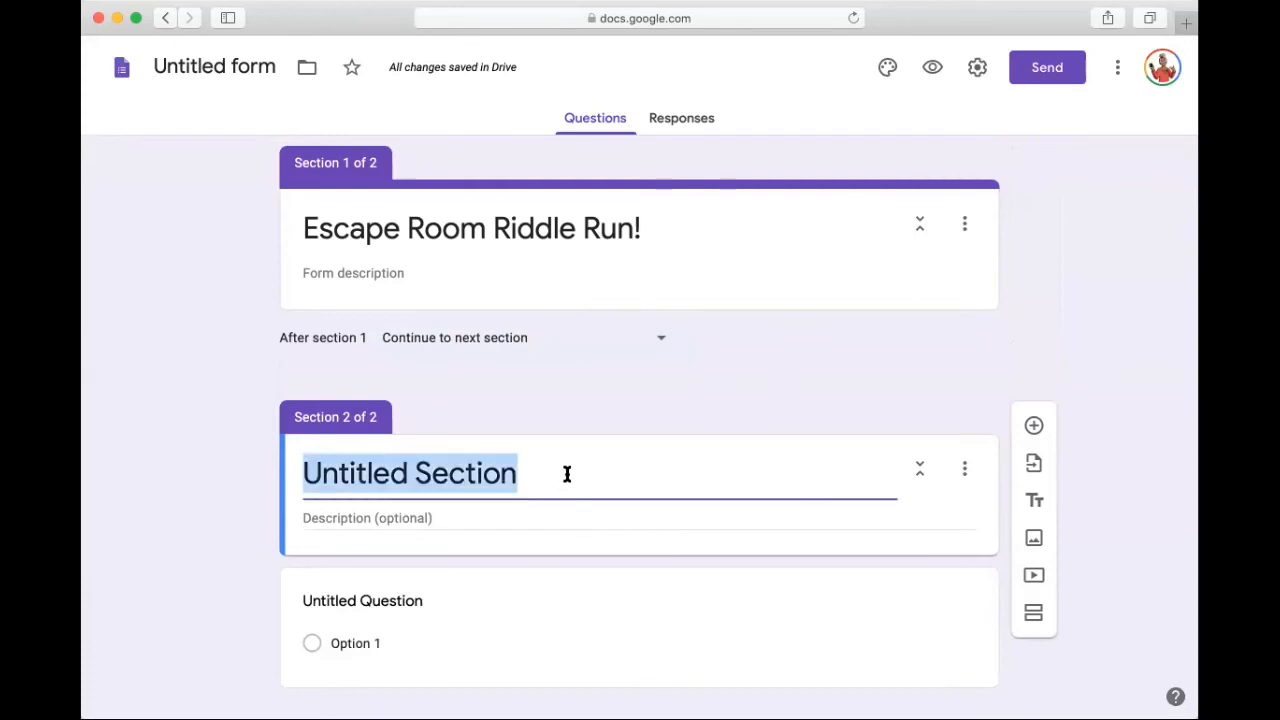
text(Room 1)
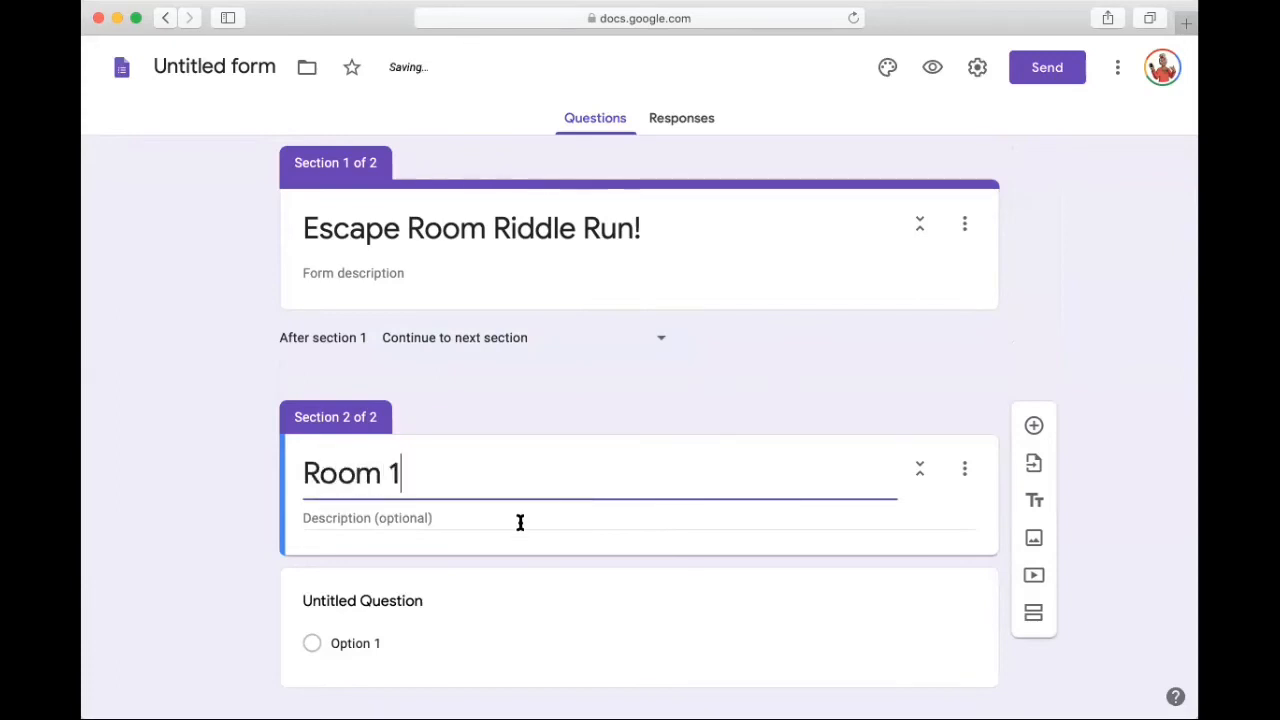
text( (Th)
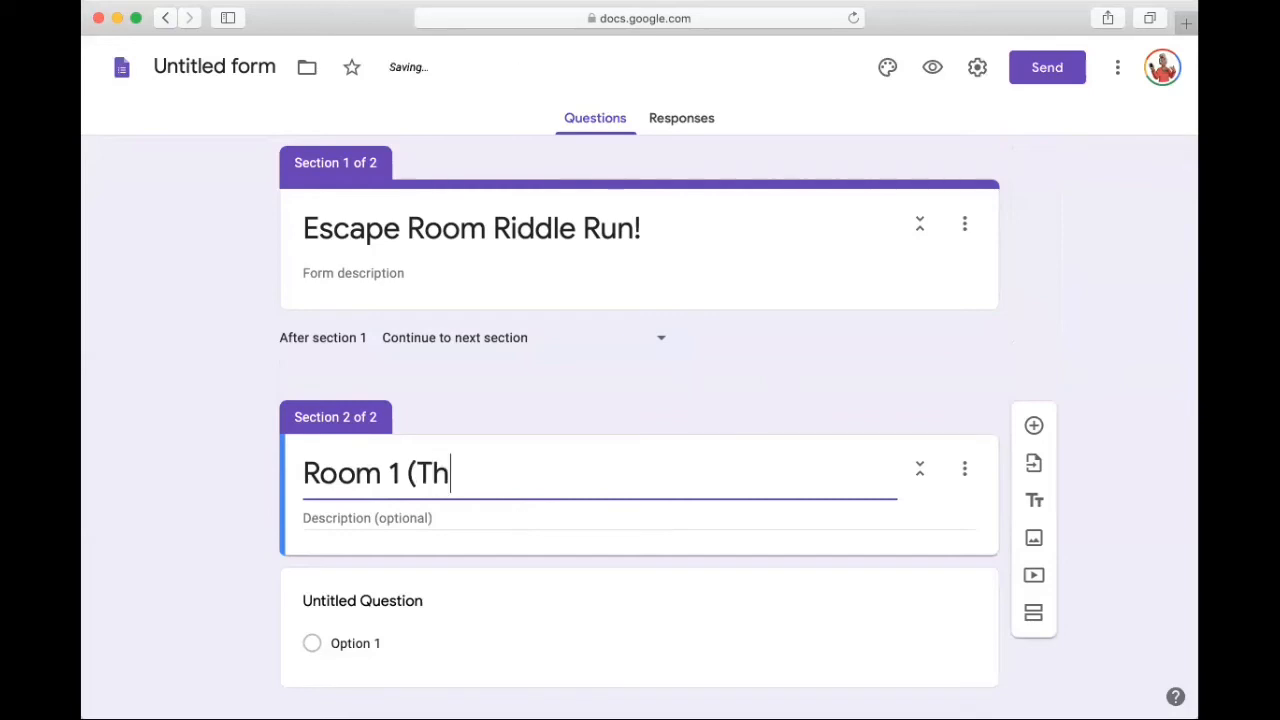
text(e Mus)
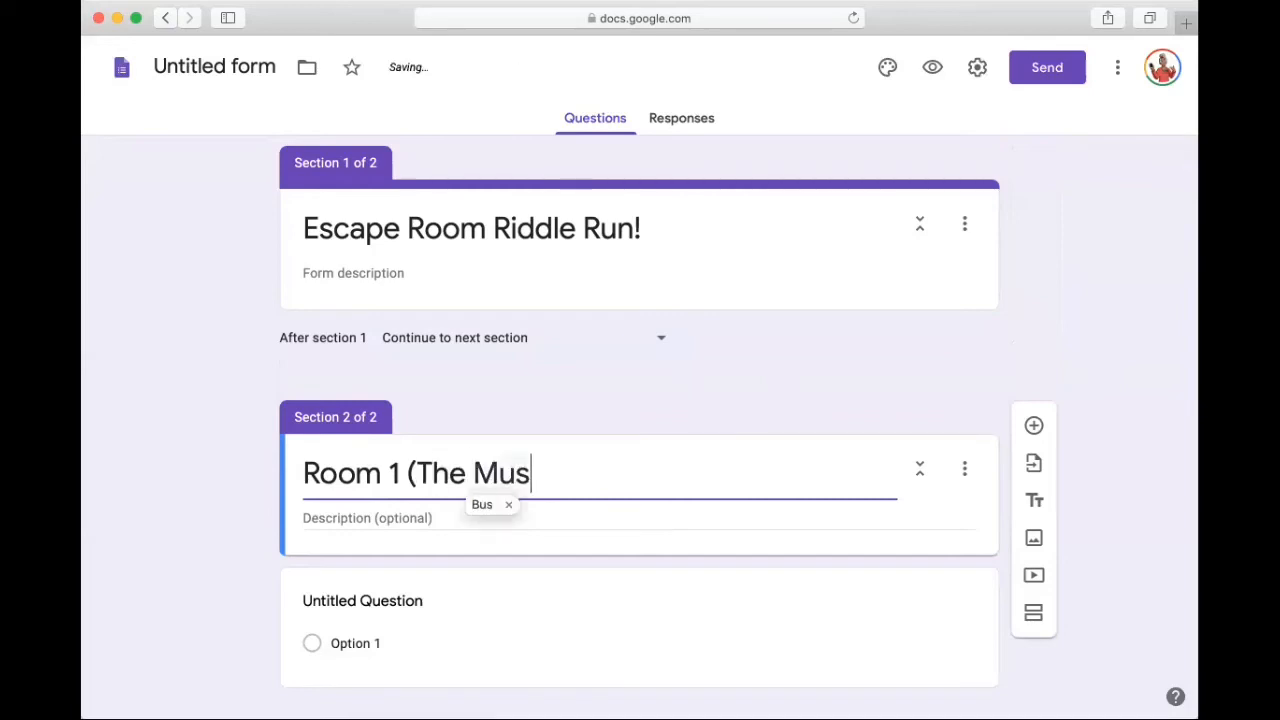
text(tery B)
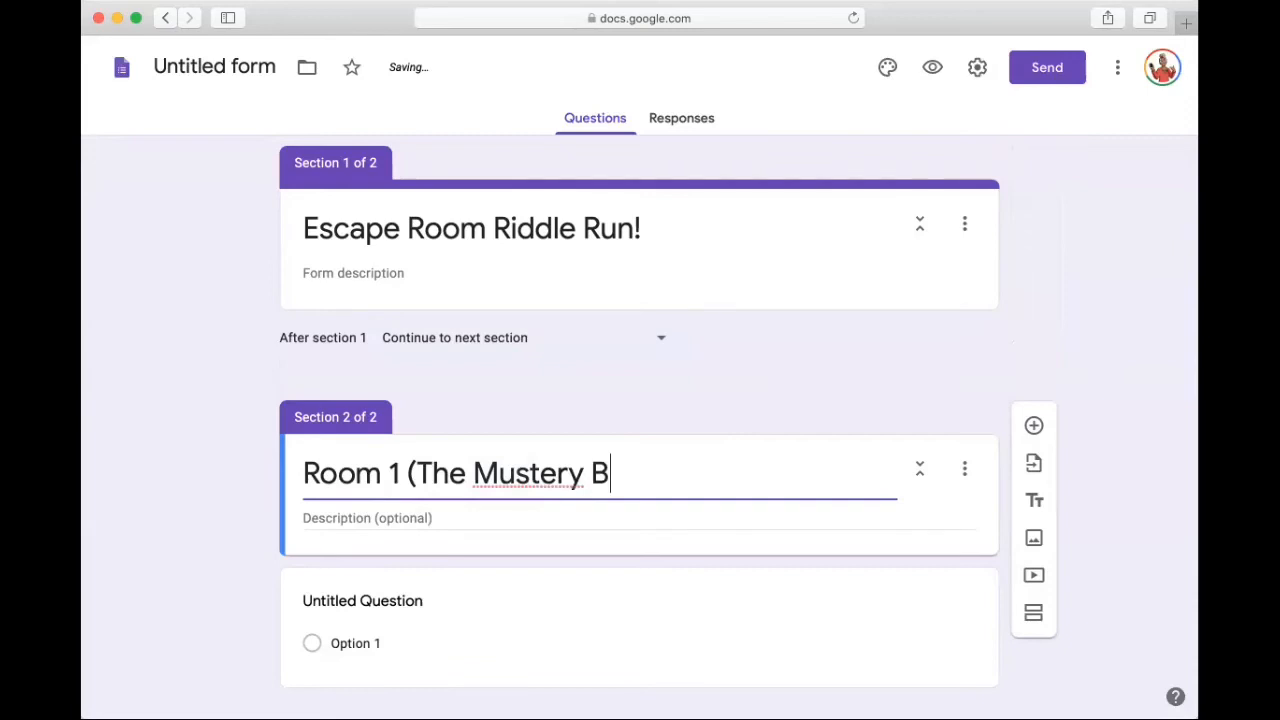
text(ox))
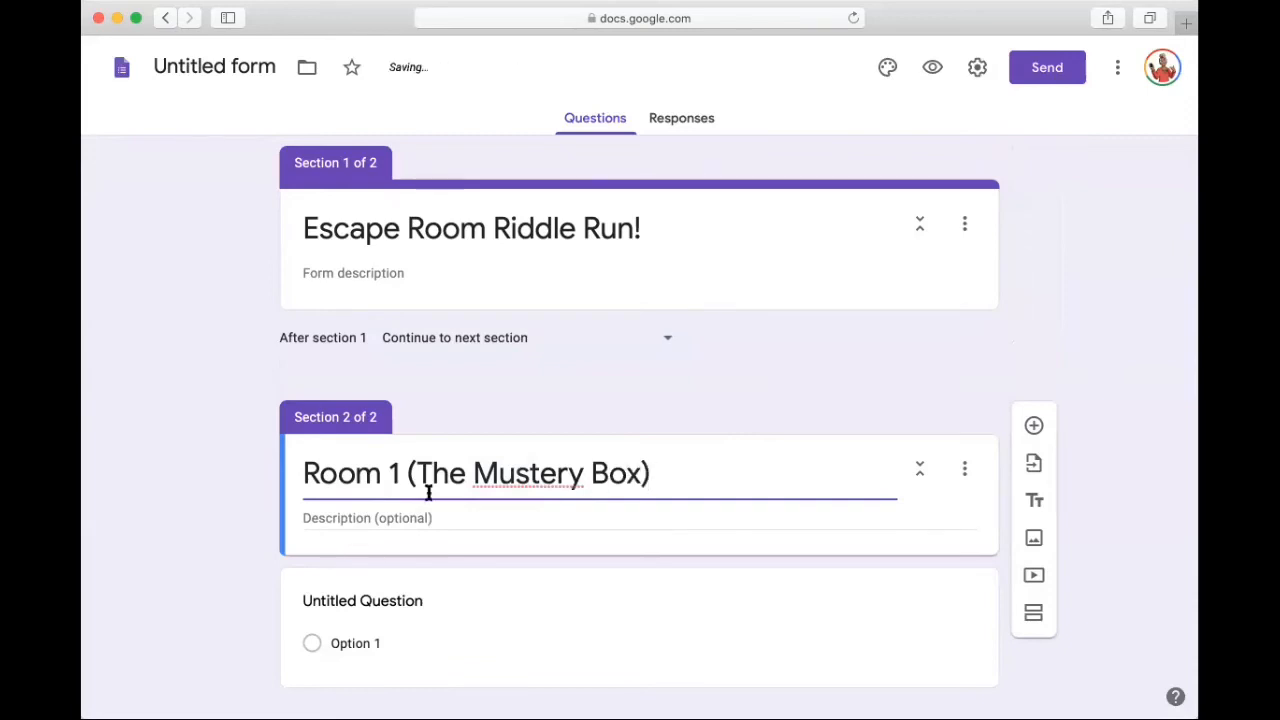
click(518, 473)
key(BackSpace)
text(y)
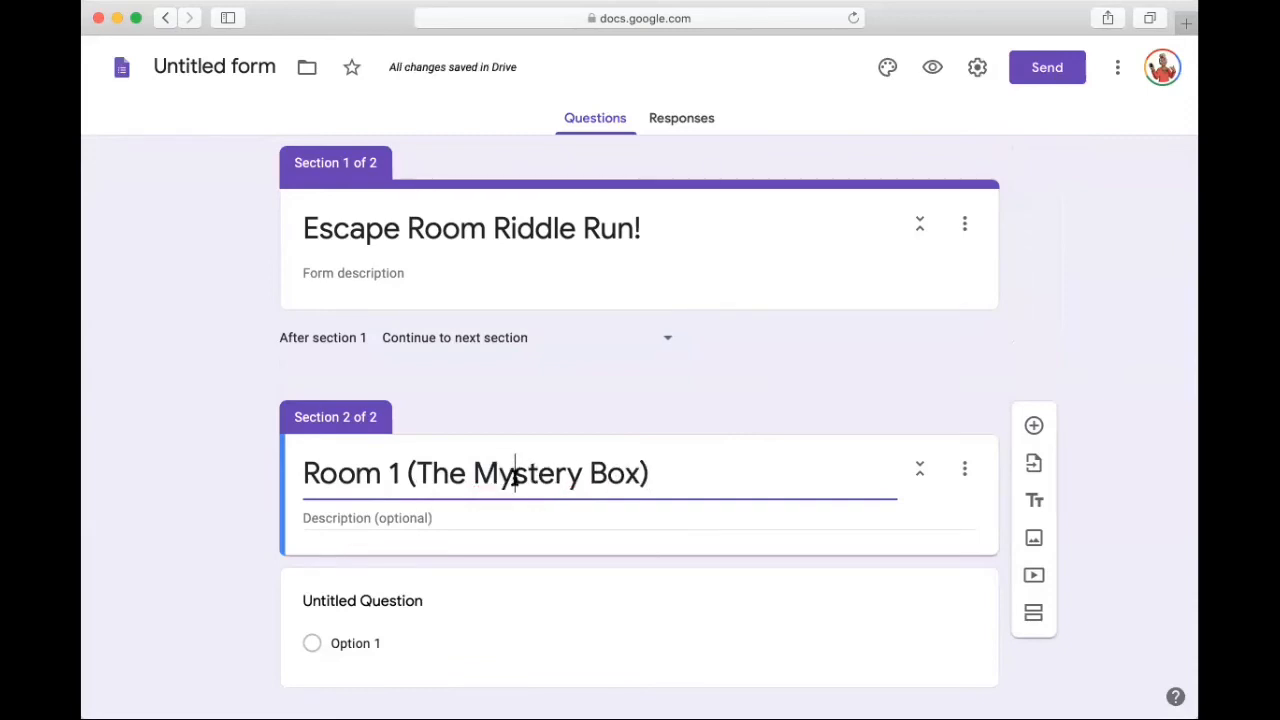
Step: Enter the Room 1 section description "Answer the questions in this section to move on to the next room."
click(456, 517)
text(A)
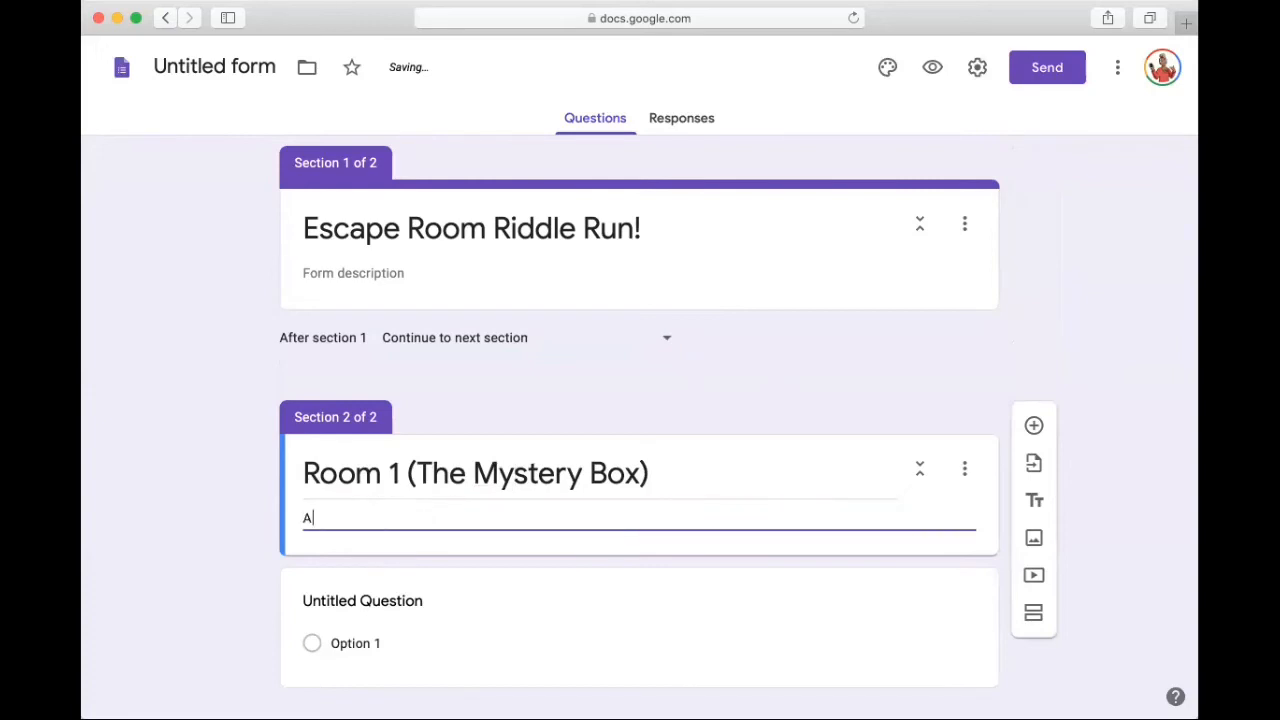
text(nse)
text(r)
key(BackSpace)
key(BackSpace)
text(we)
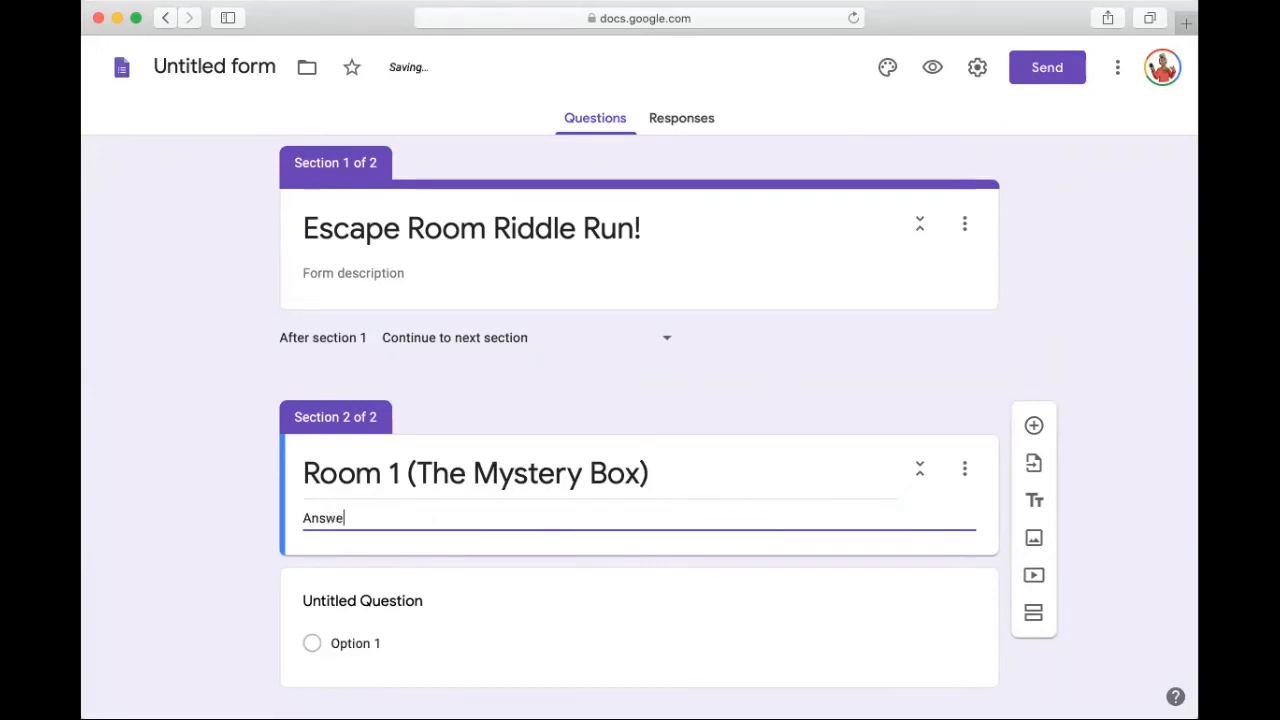
text(r the ques)
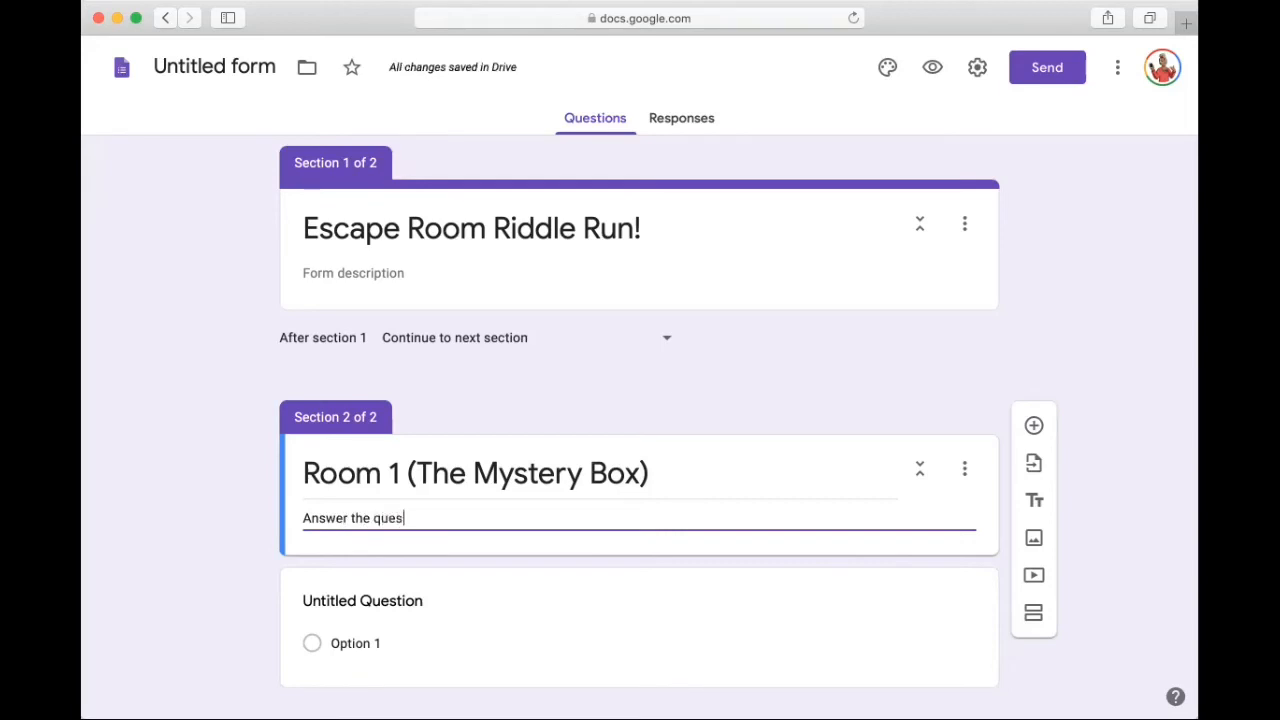
text(tions in this section to)
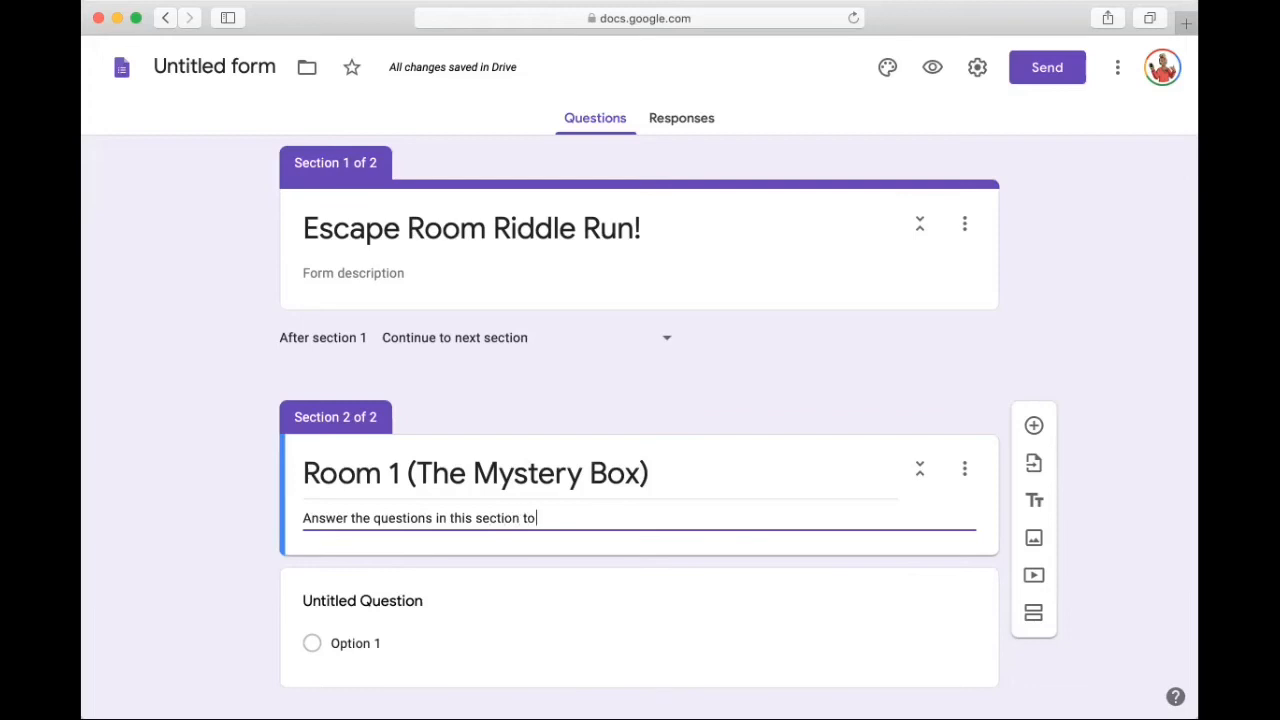
text( move o)
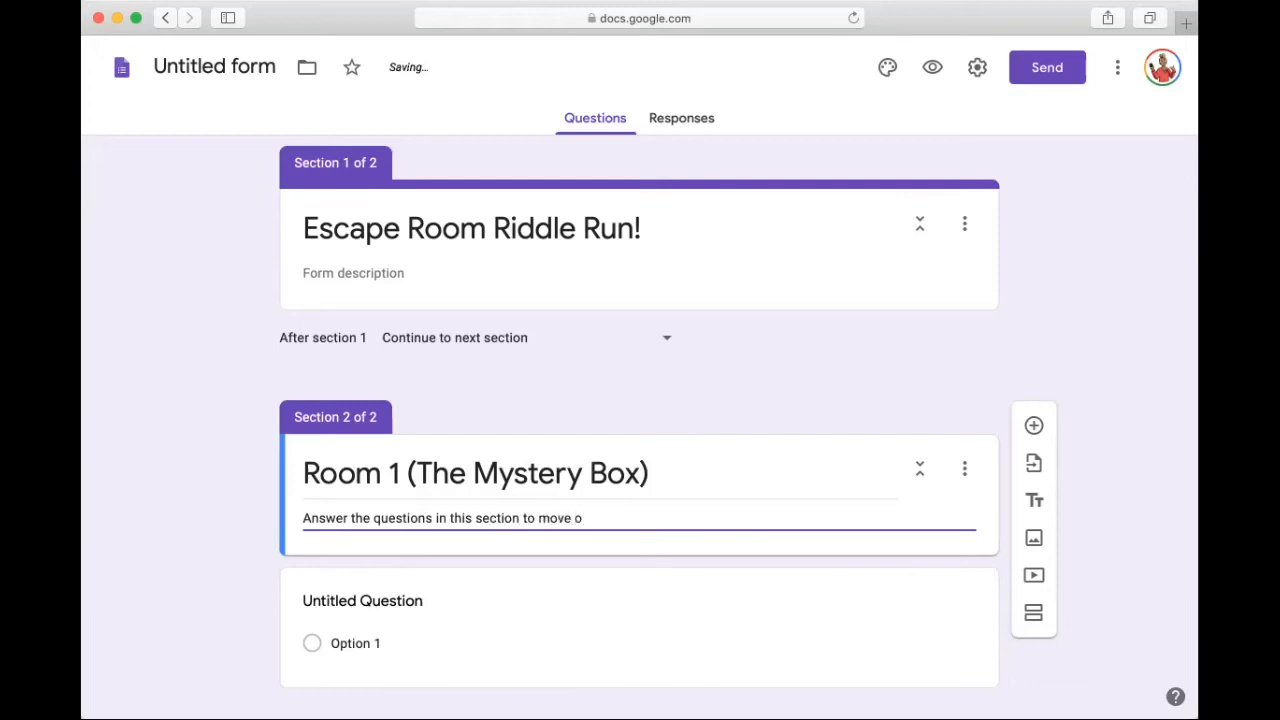
text(n to the next room.)
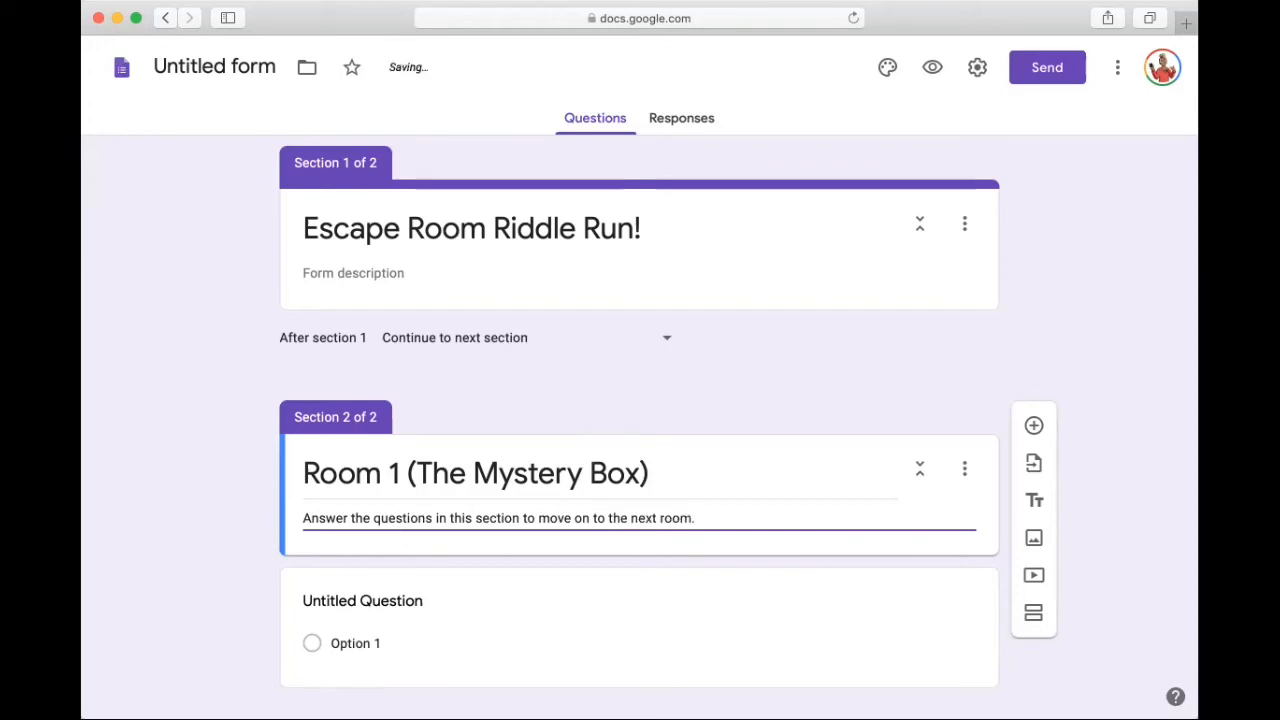
scroll(640, 400, down, 1)
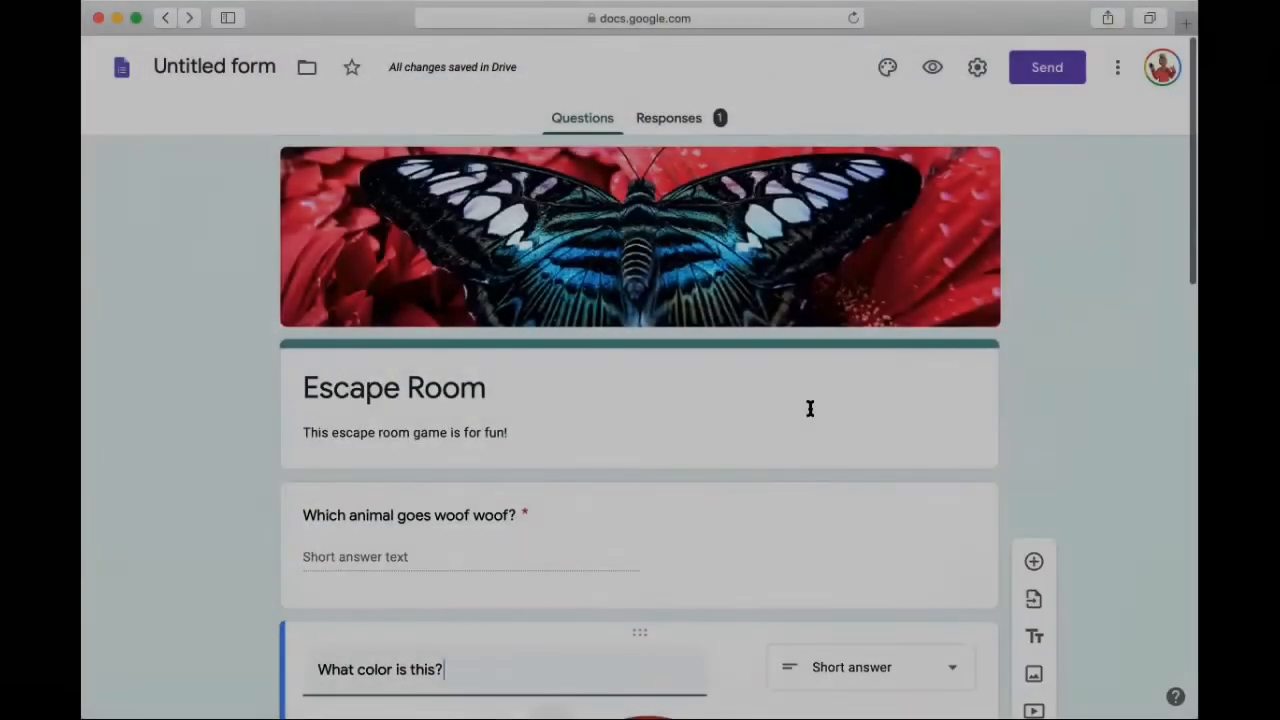
click(795, 401)
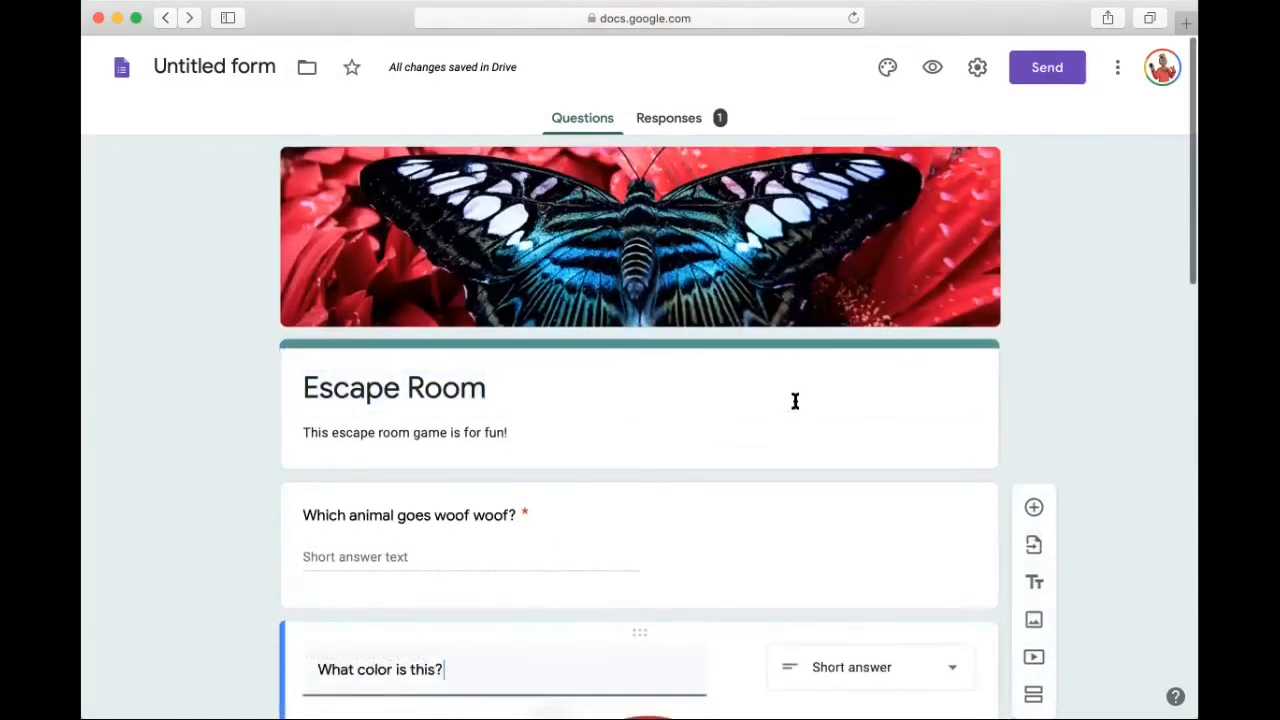
click(795, 401)
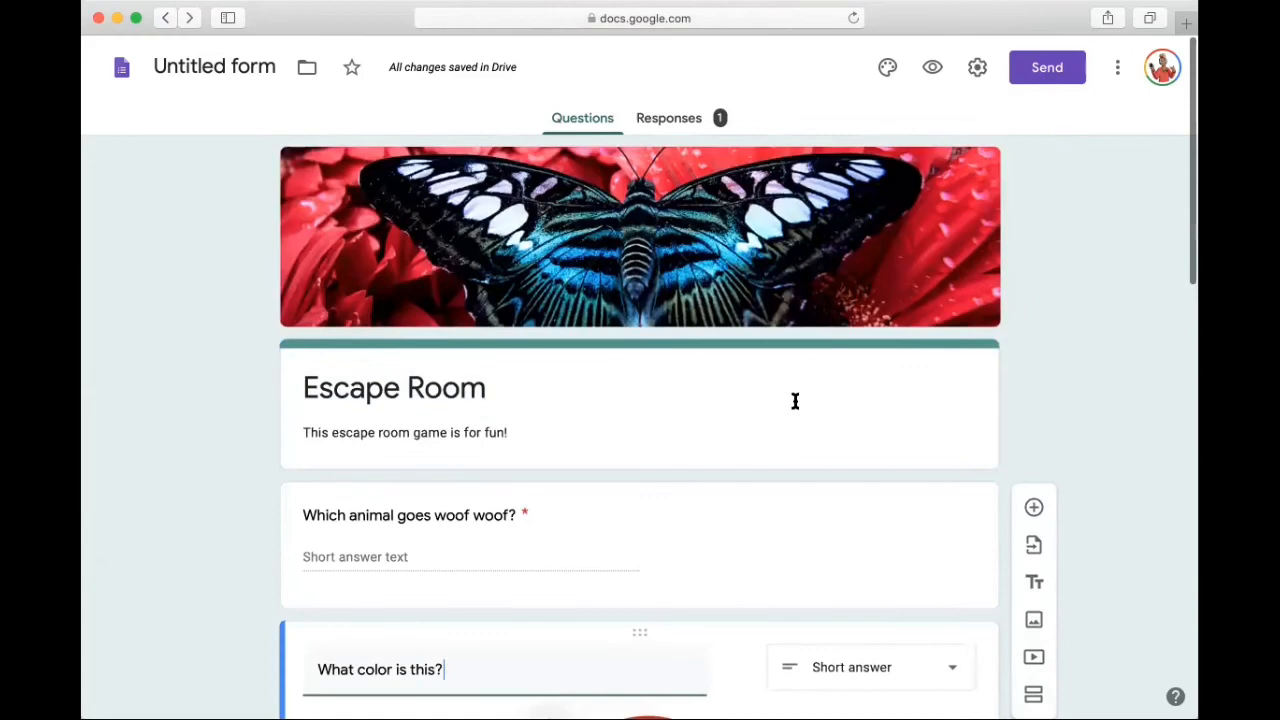
click(795, 401)
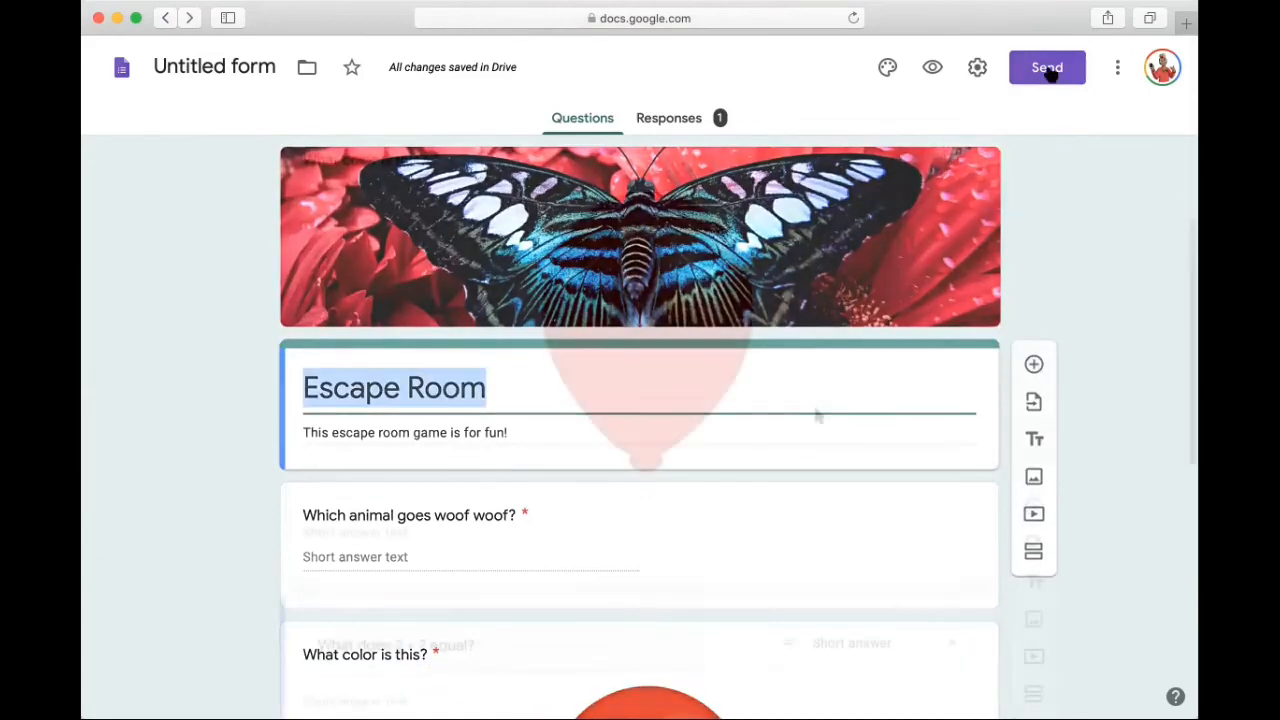
click(795, 401)
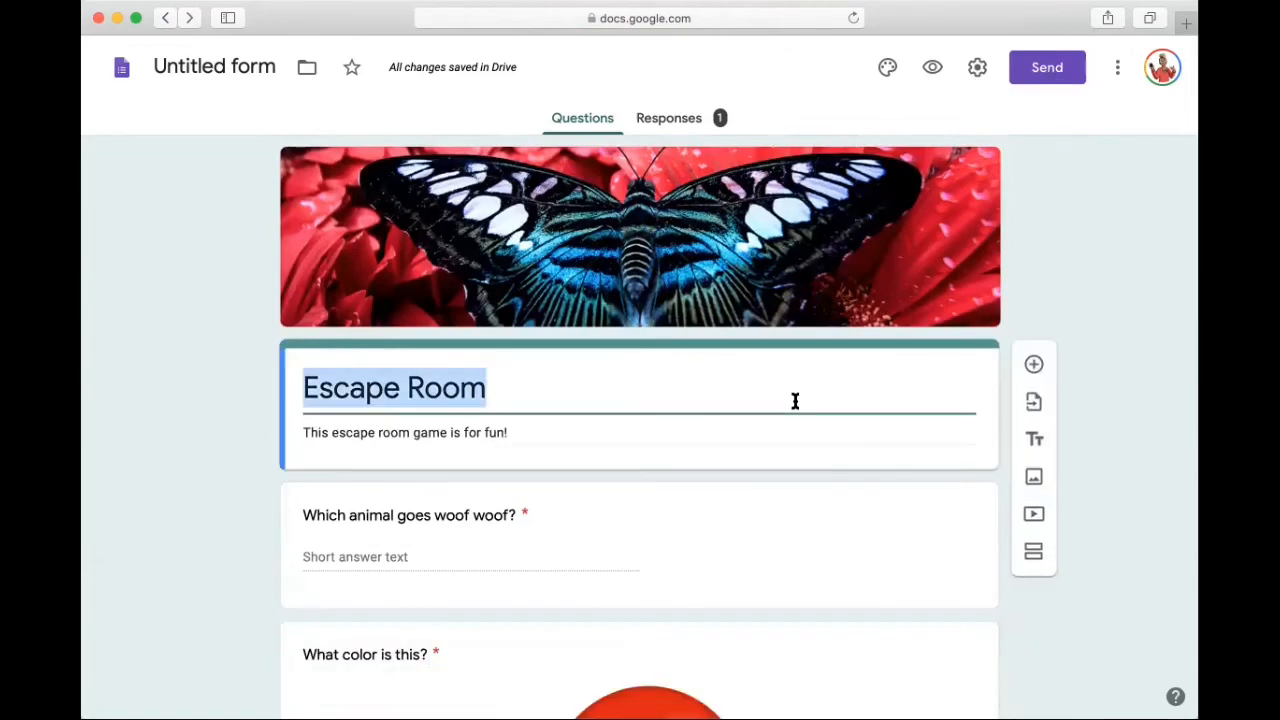
Step: Copy a shortened link to the Escape Room form for sharing
click(1047, 68)
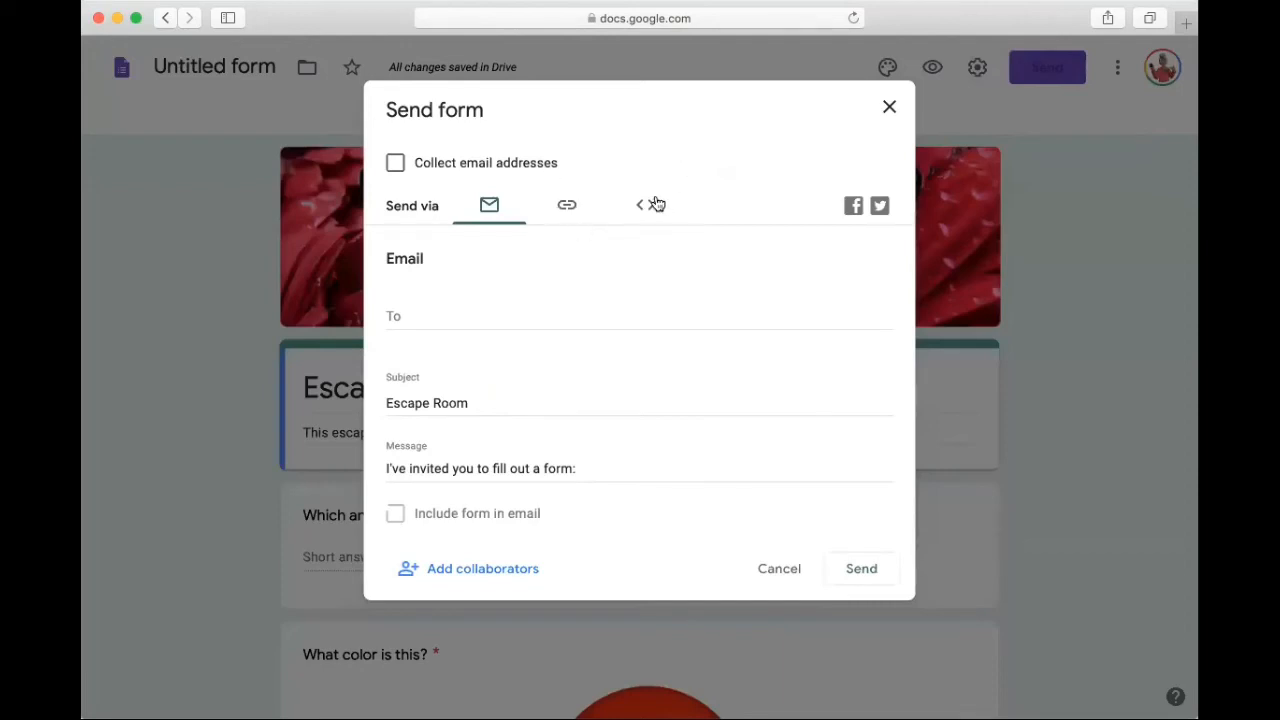
click(567, 207)
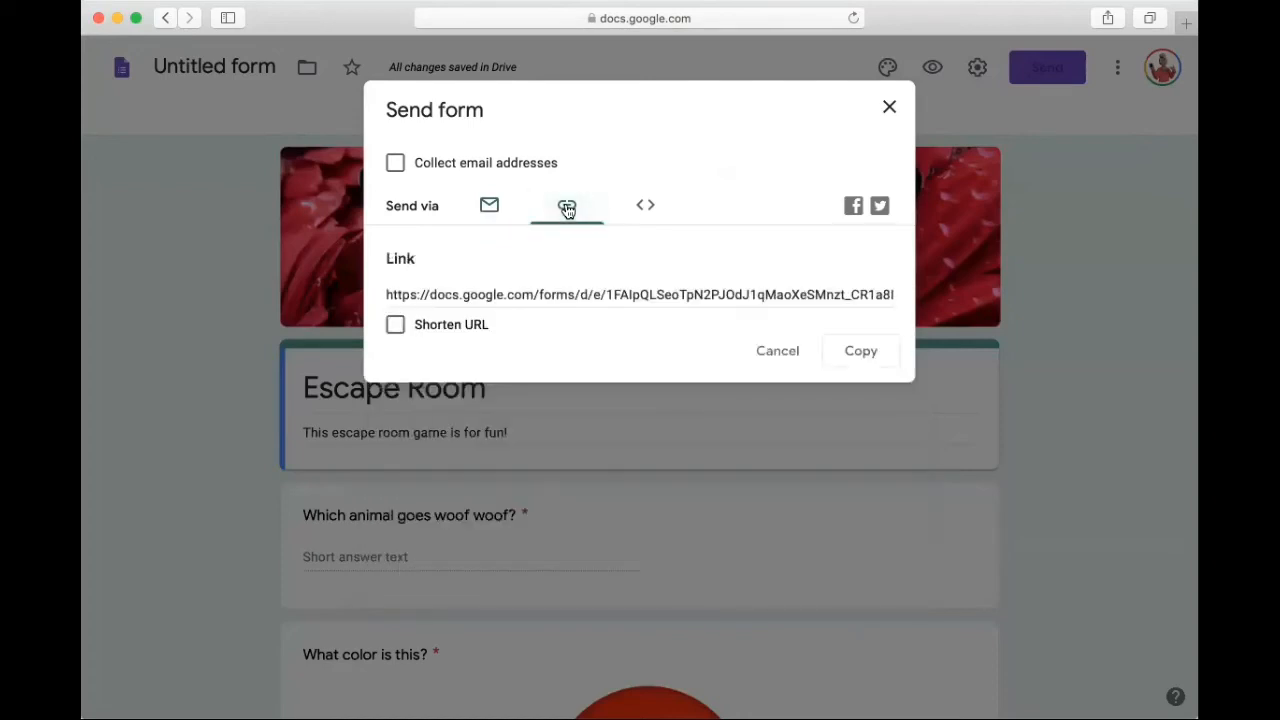
click(396, 326)
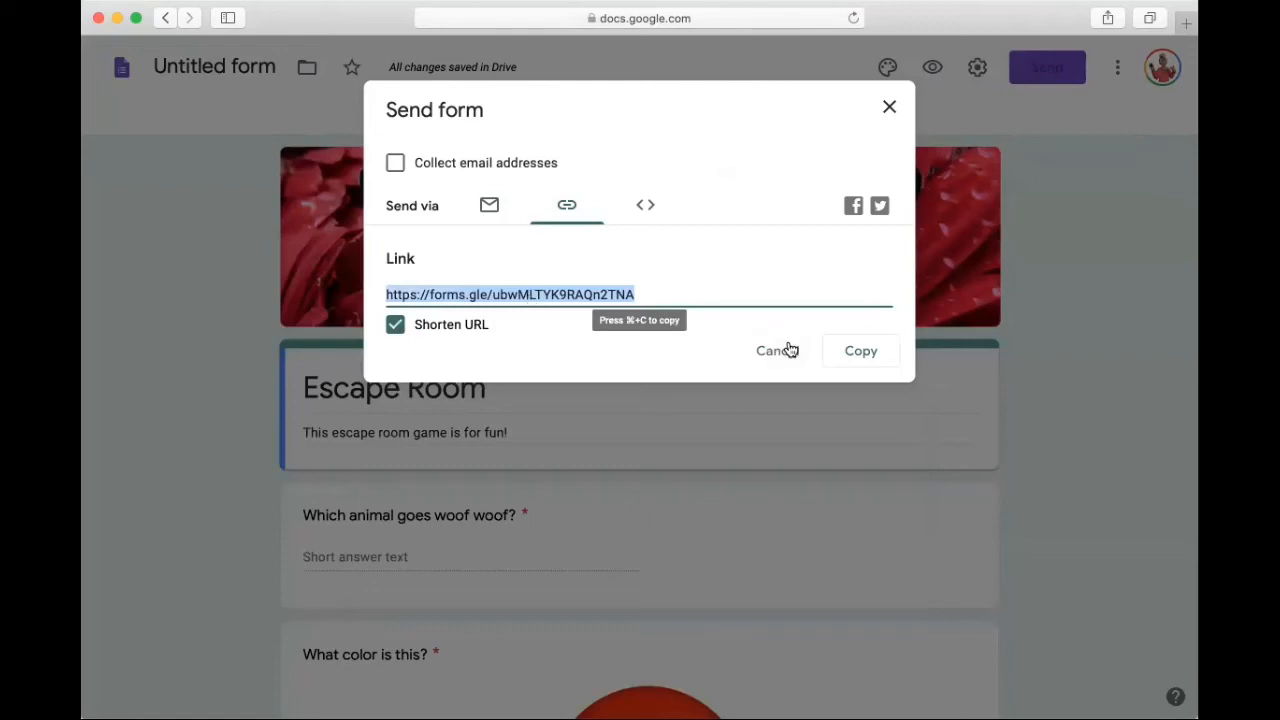
click(876, 356)
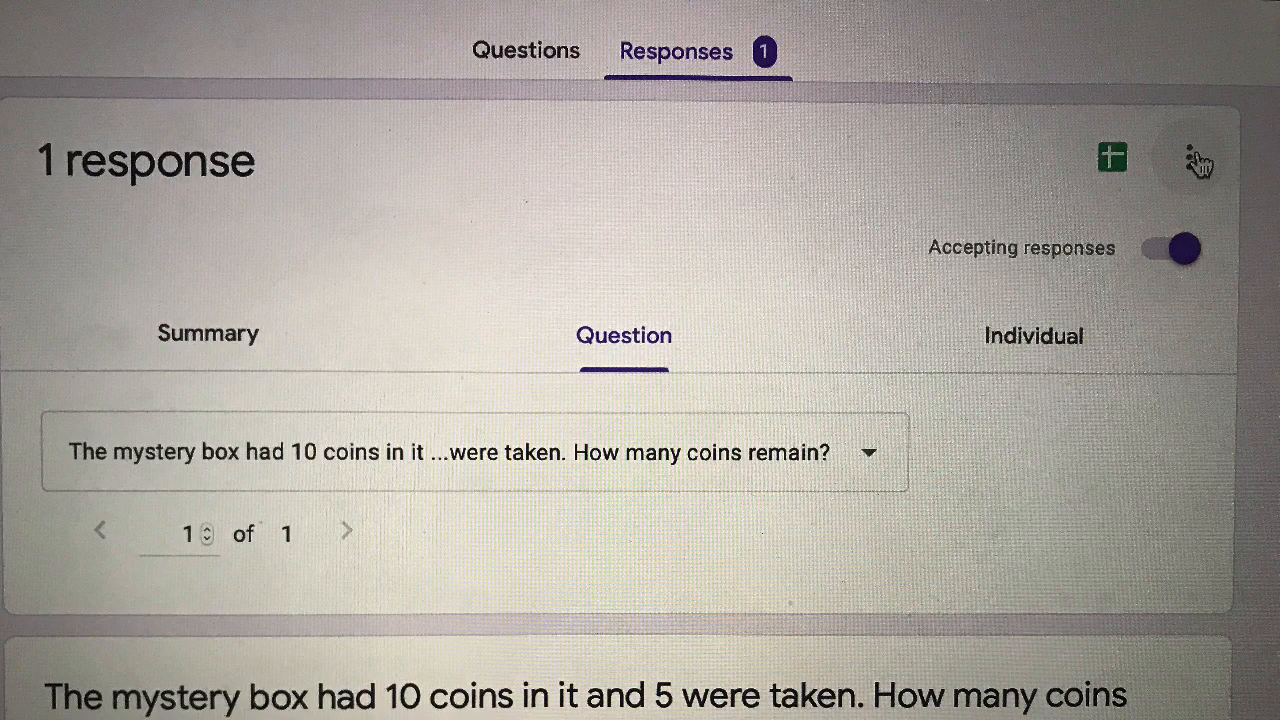
Step: View the available actions for managing all of the form's collected responses
click(1192, 160)
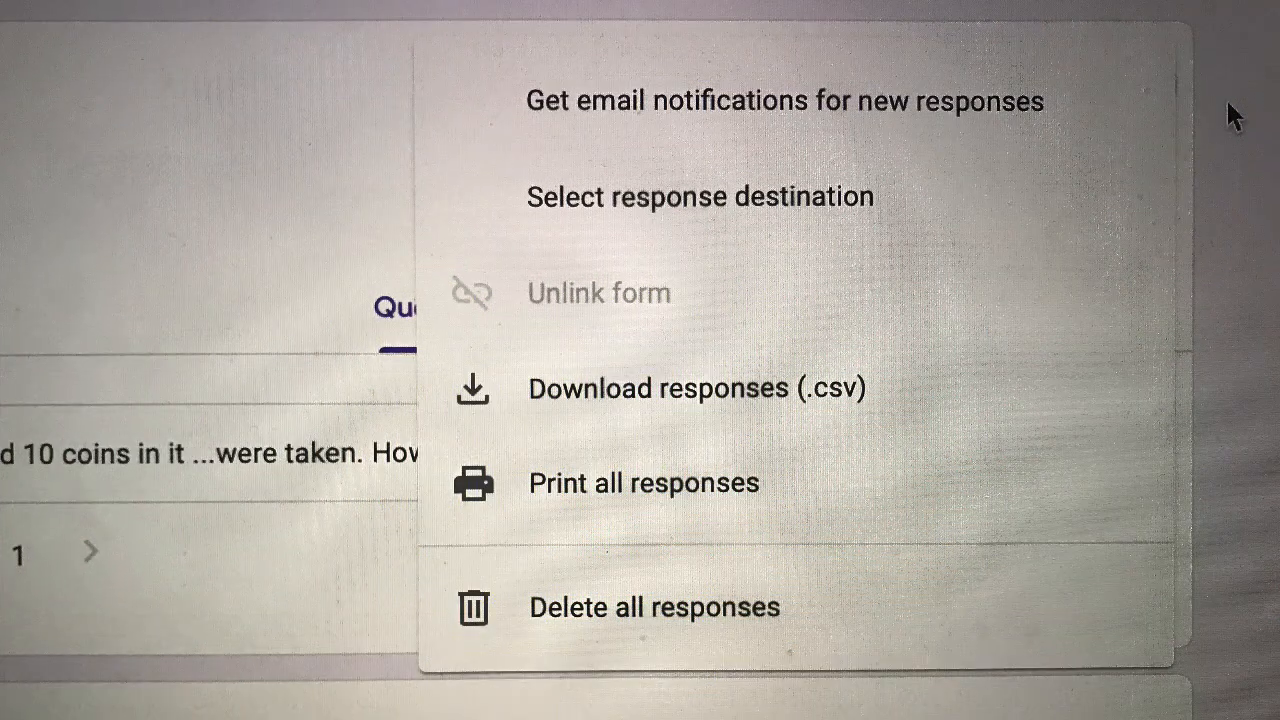